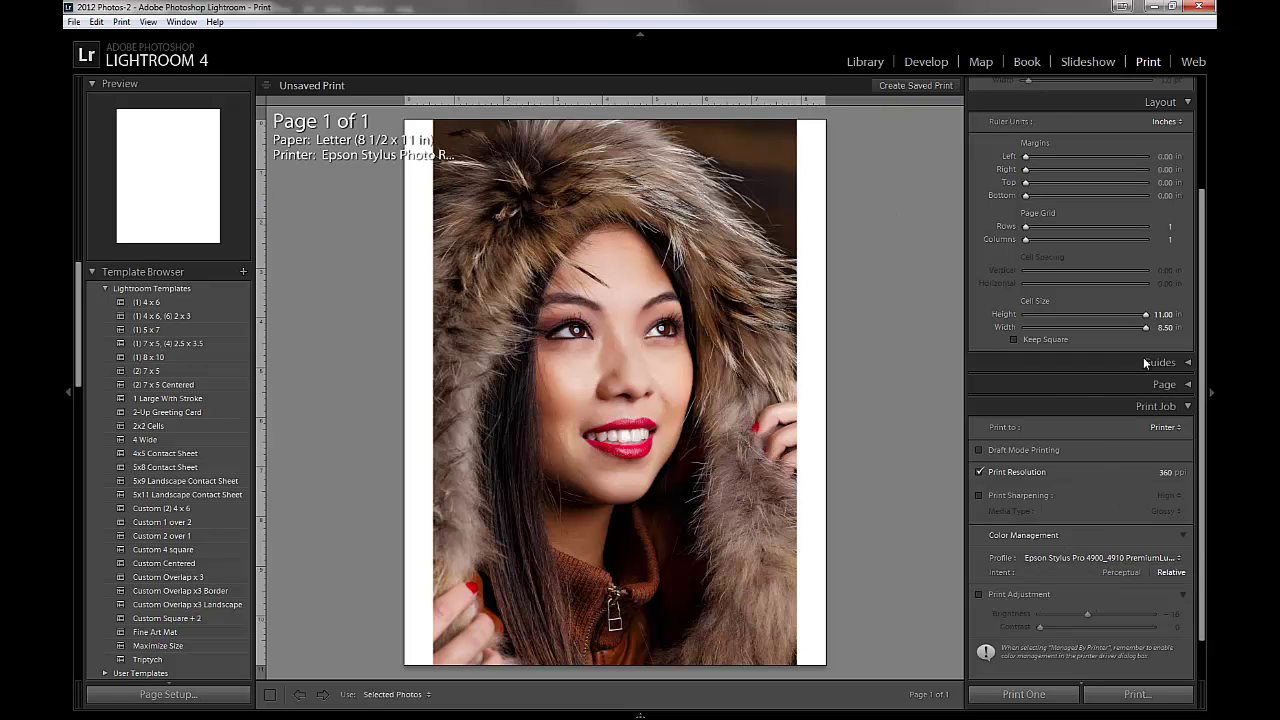
# Step: Check the paper source choices in the page setup and accept the setup for borderless Letter sheets
pyautogui.scroll(5, 1094, 235)
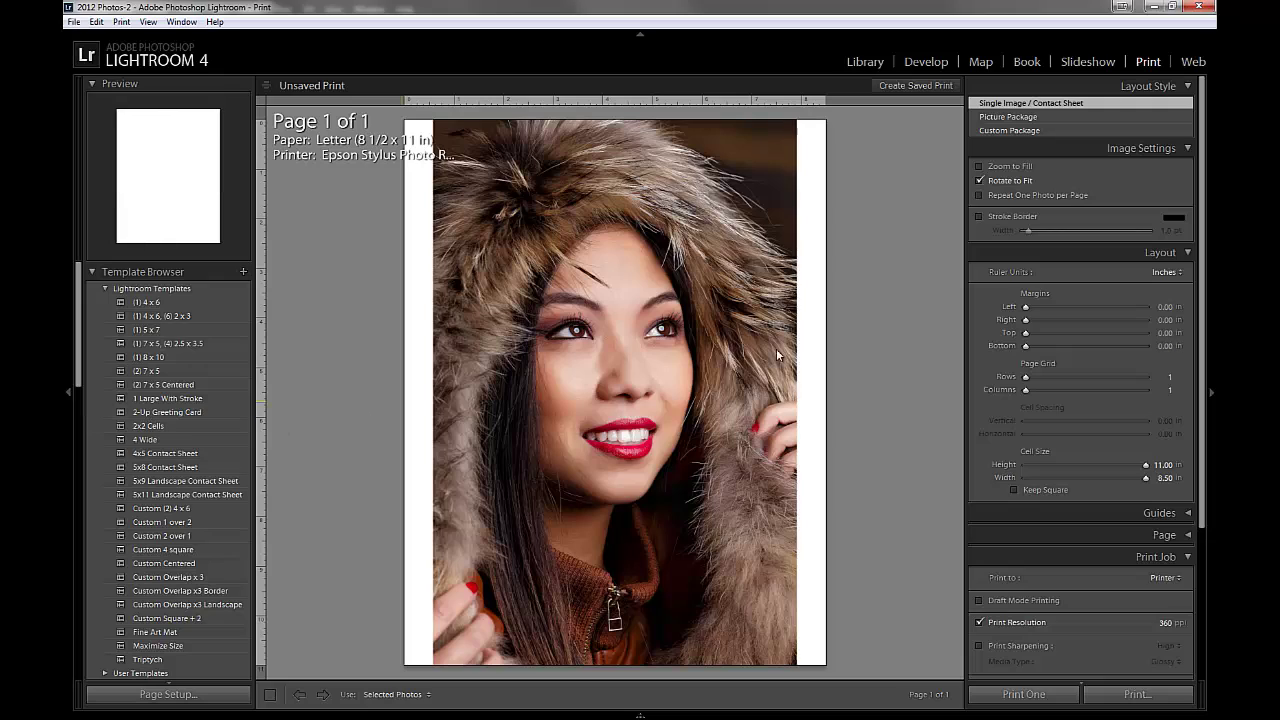
pyautogui.click(217, 704)
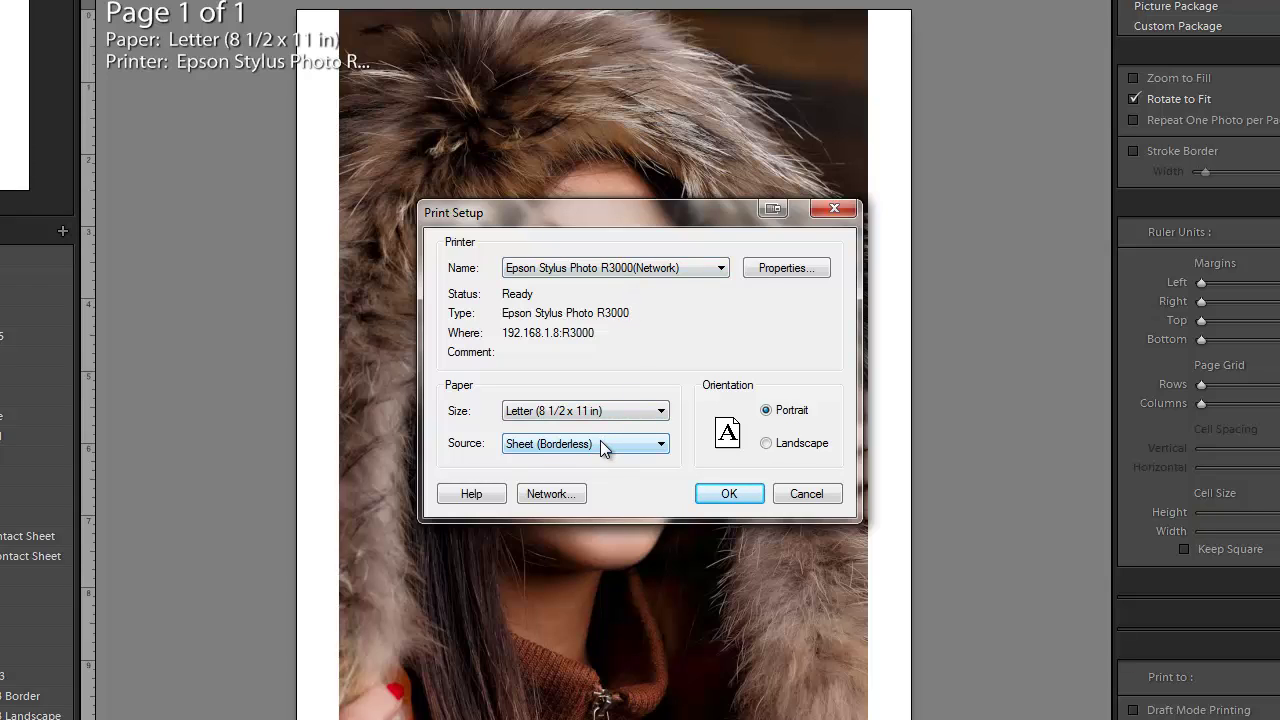
pyautogui.click(600, 447)
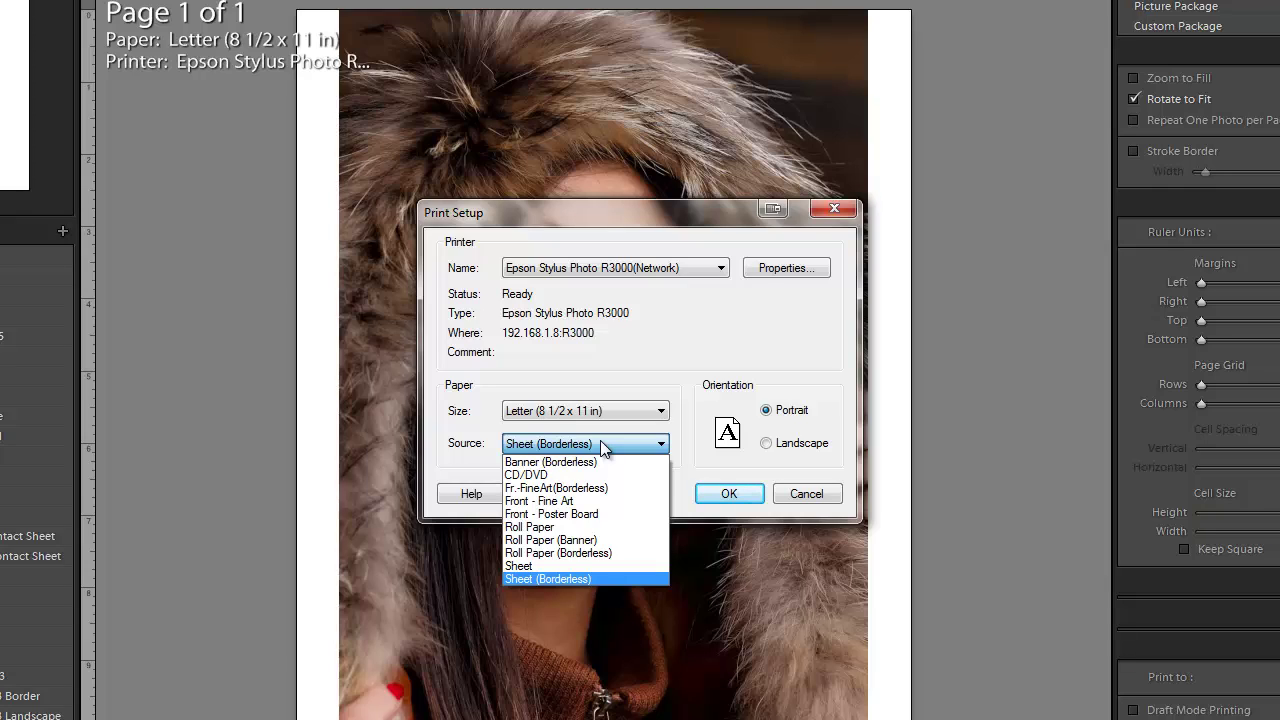
pyautogui.click(627, 290)
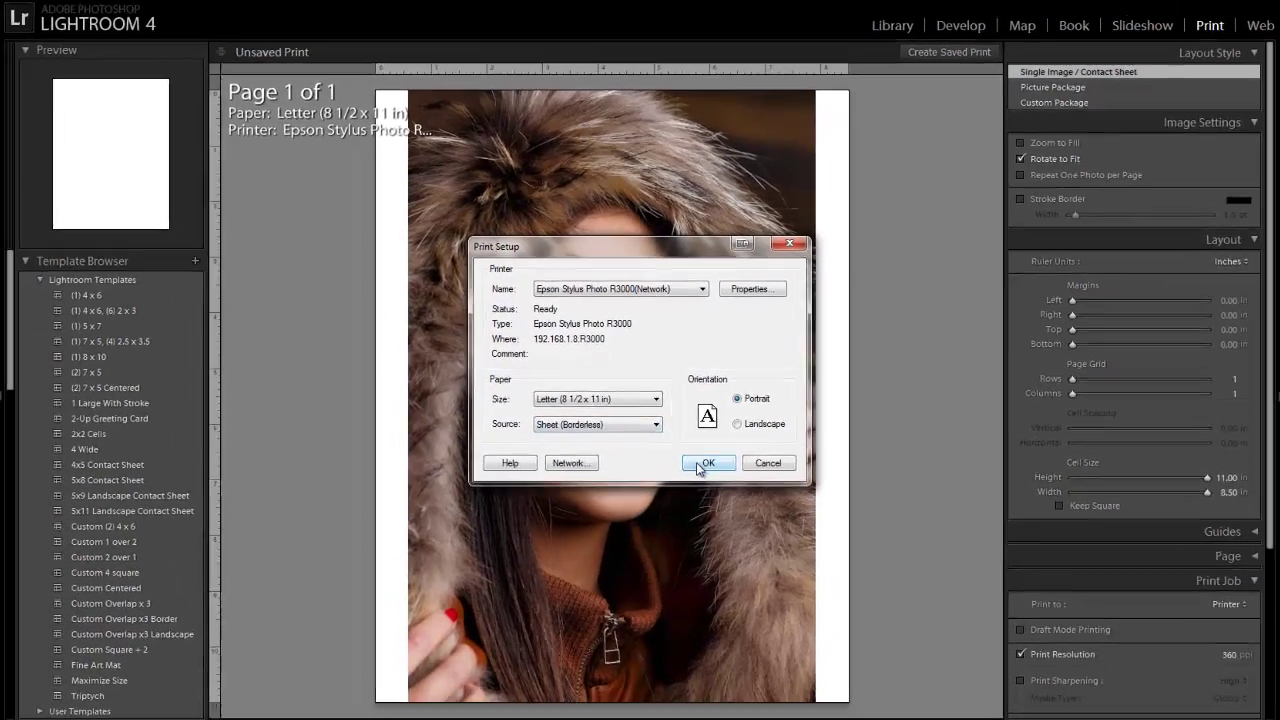
pyautogui.click(700, 464)
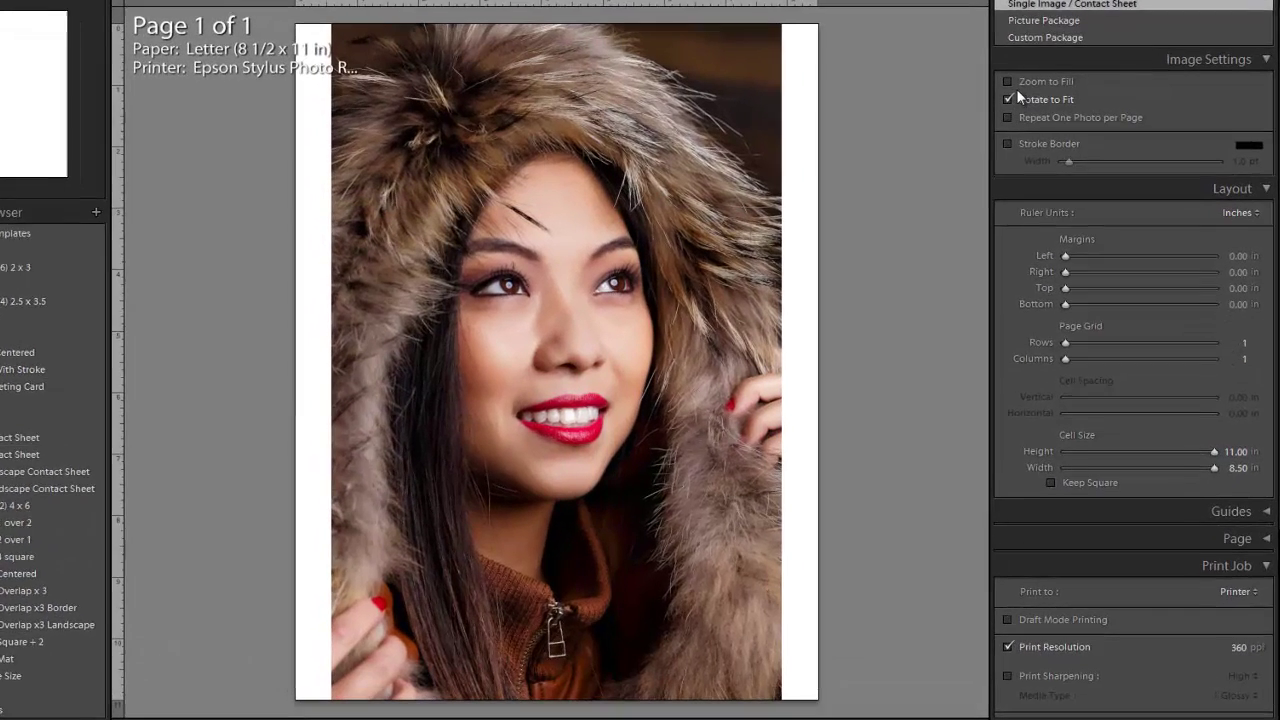
# Step: Try Zoom to Fill on the portrait and switch the option back off
pyautogui.click(1007, 81)
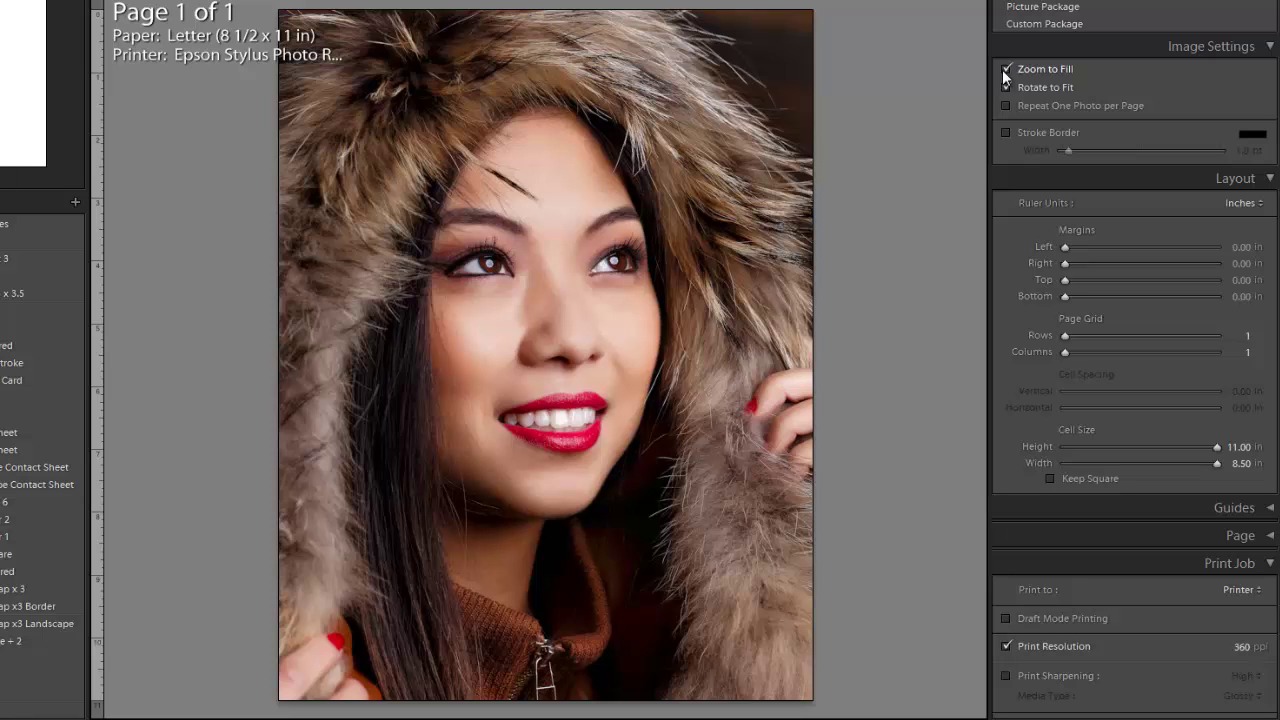
pyautogui.click(1005, 69)
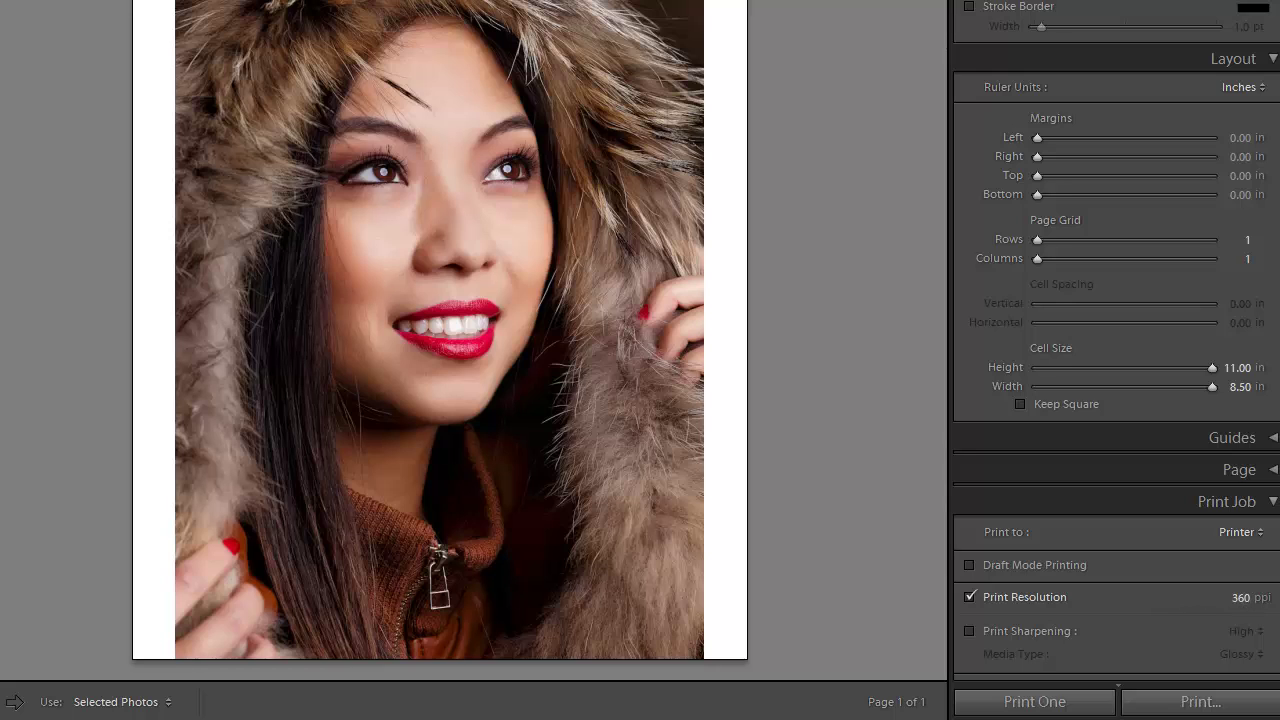
# Step: Try Print Sharpening, check its media type choices, and switch the sharpening back off
pyautogui.scroll(-5, 1116, 340)
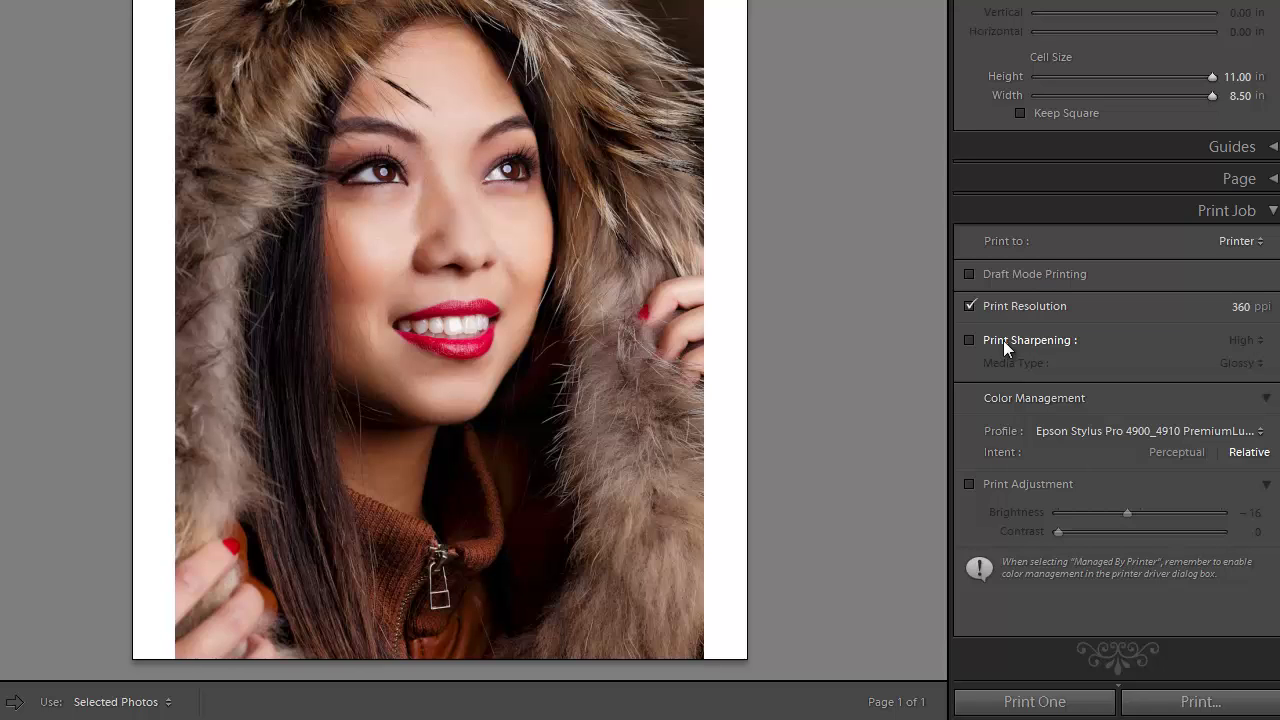
pyautogui.click(1003, 340)
pyautogui.click(1260, 368)
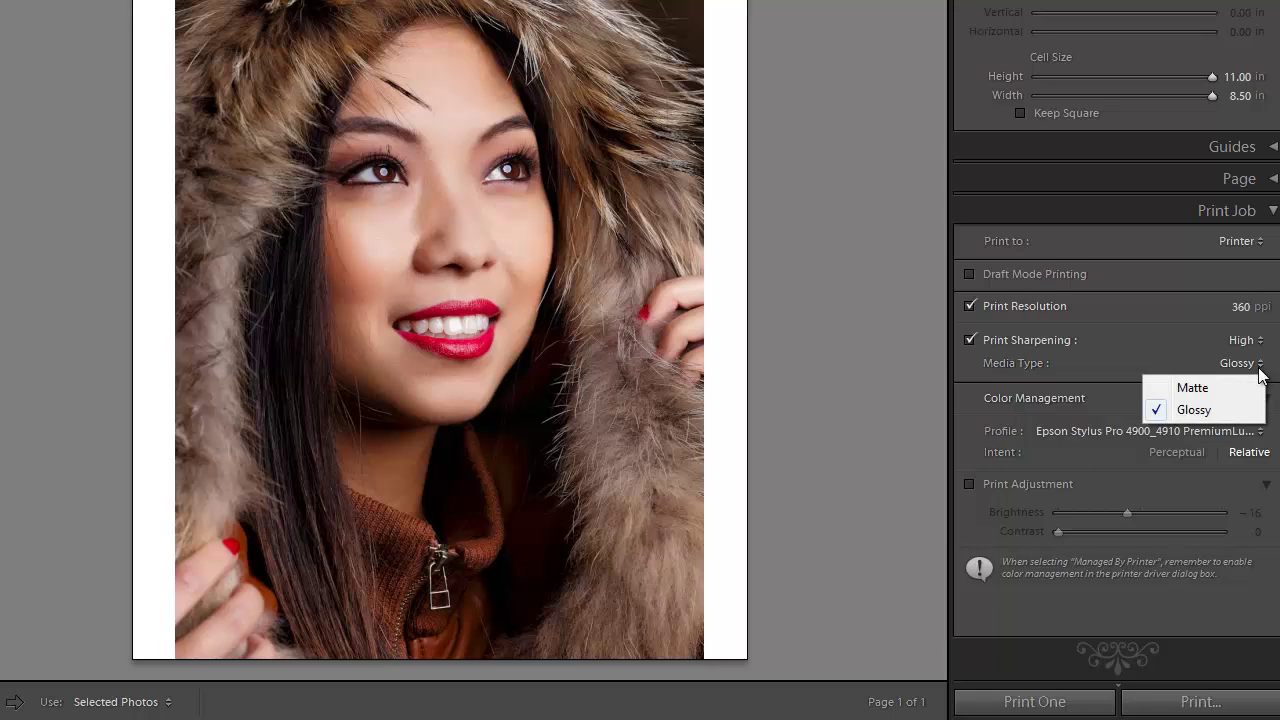
pyautogui.click(1260, 370)
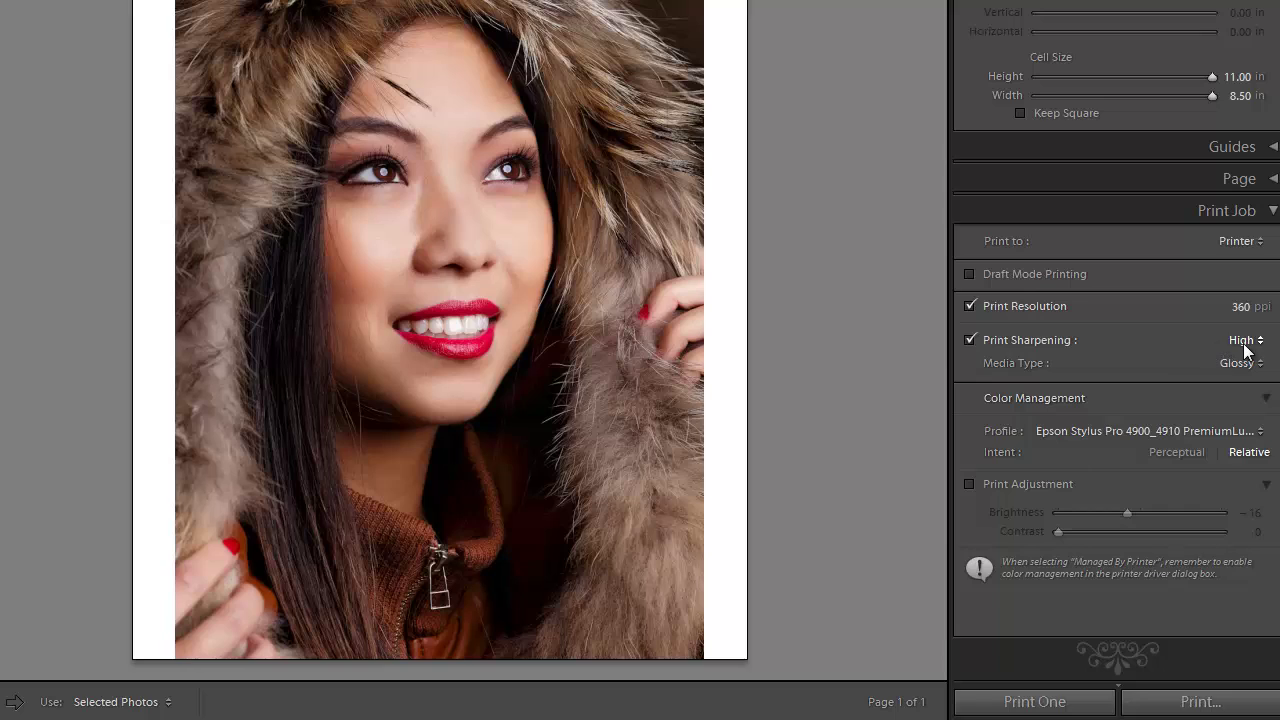
pyautogui.click(1048, 340)
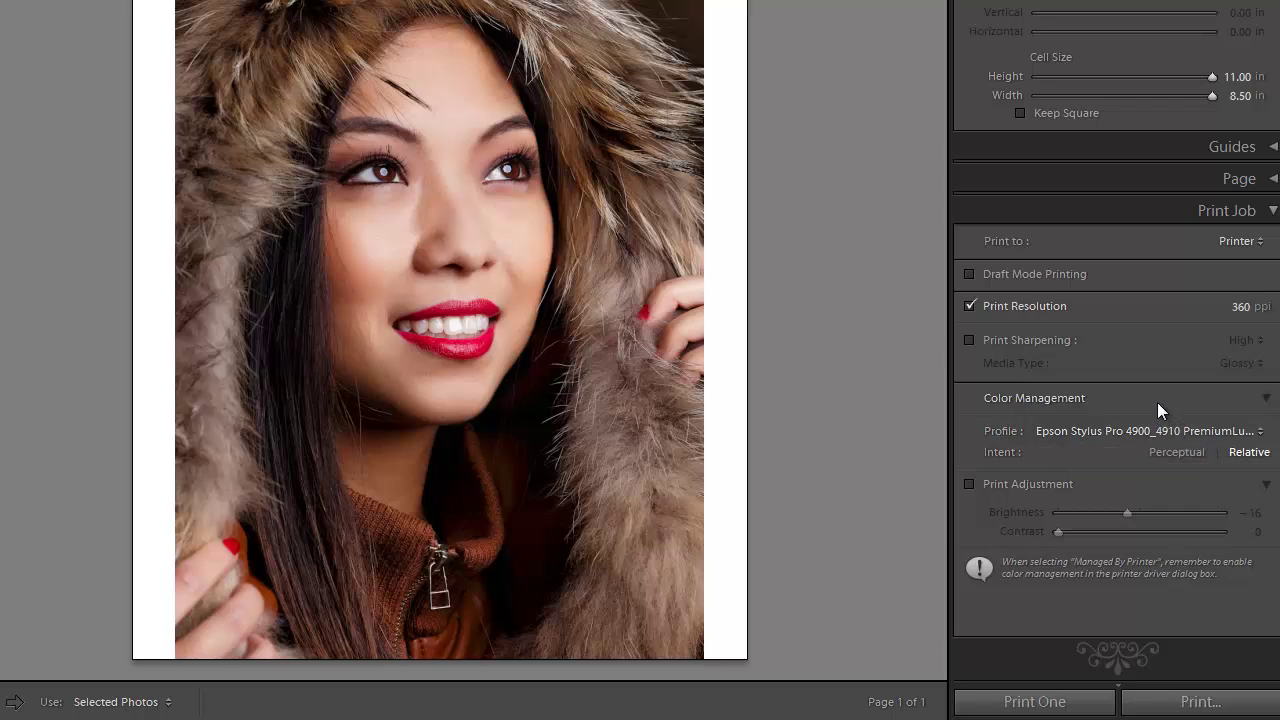
# Step: Include the Epson Stylus Pro 4900_4910 PremiumLusterPhotoPaper260 profile among the color profiles available for printing
pyautogui.click(1224, 430)
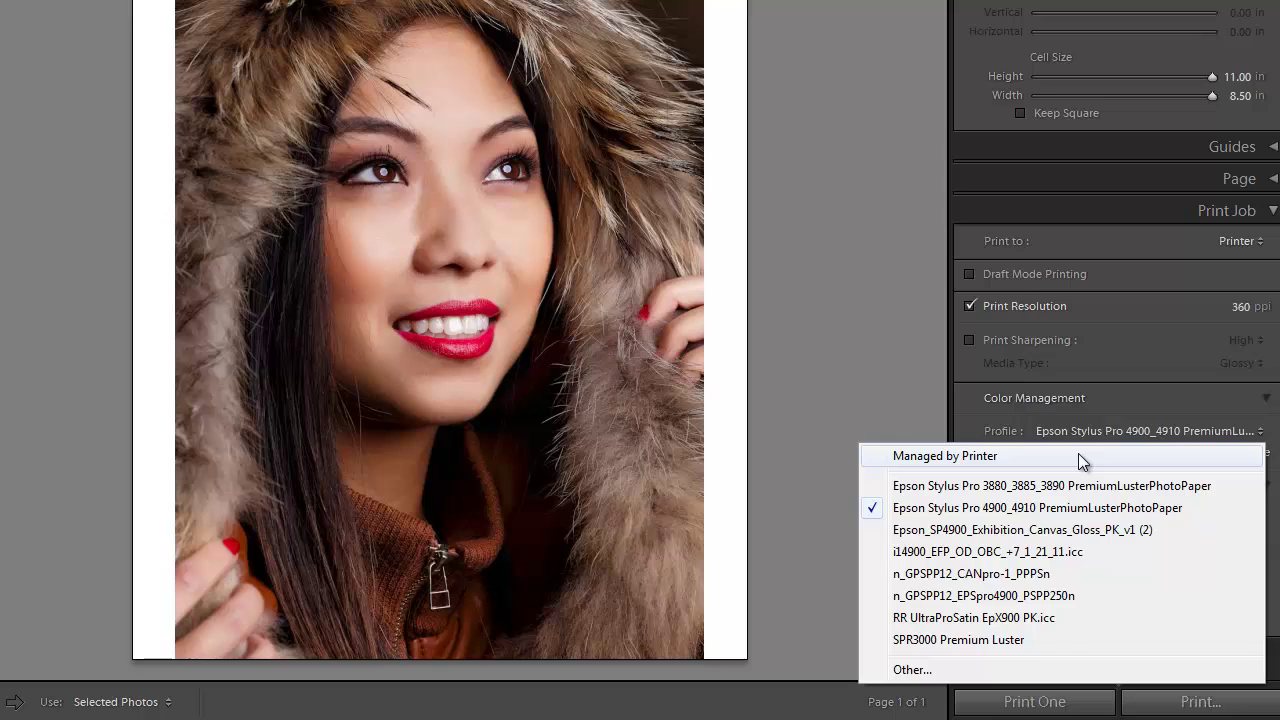
pyautogui.click(1170, 403)
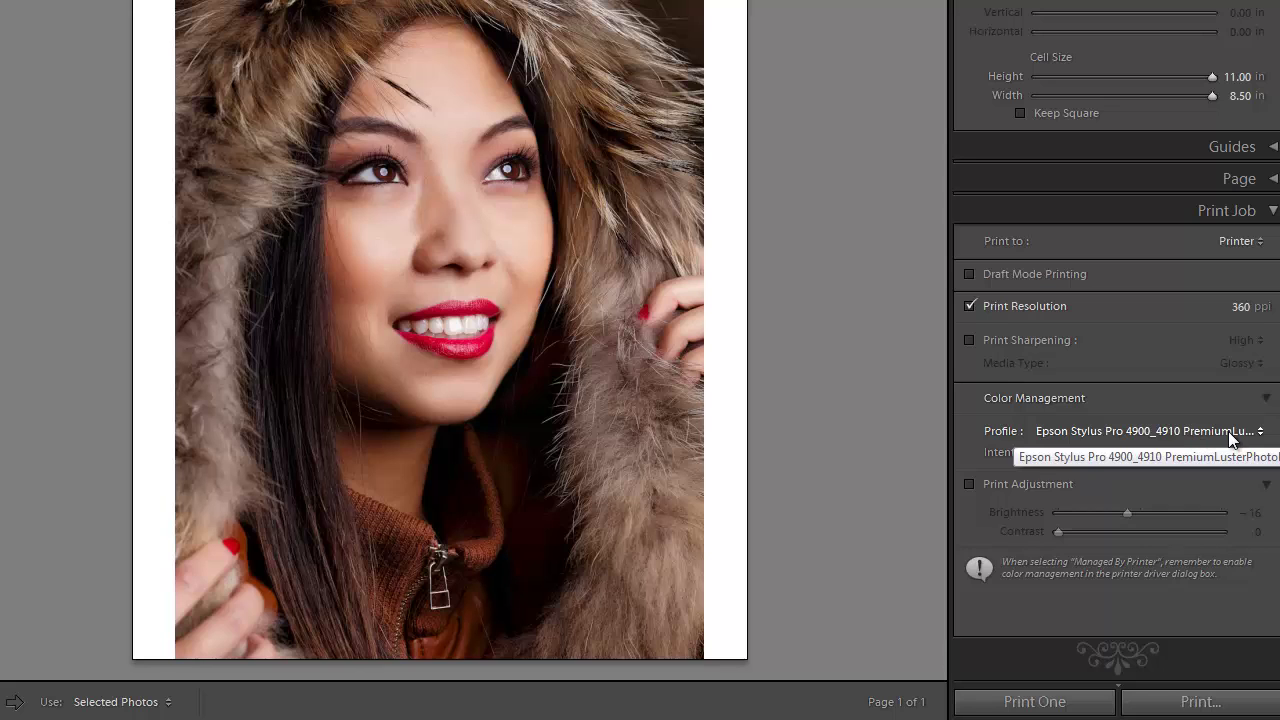
pyautogui.click(1229, 432)
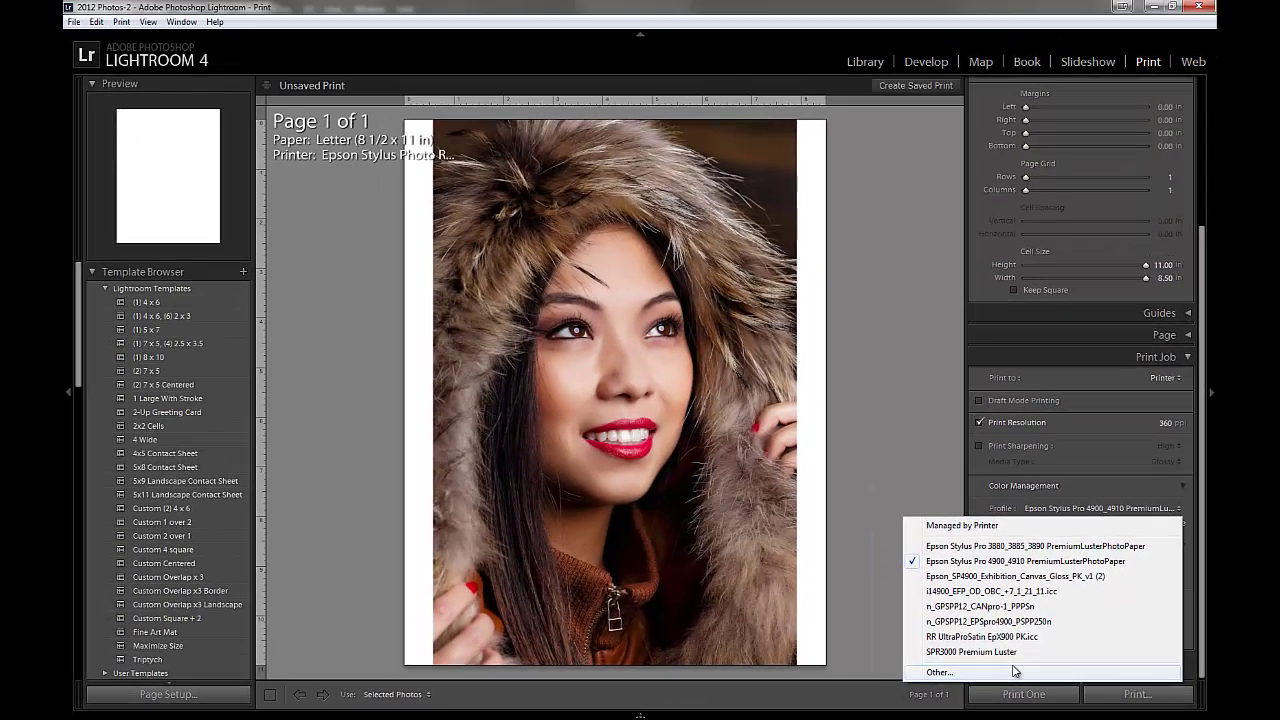
pyautogui.click(1018, 662)
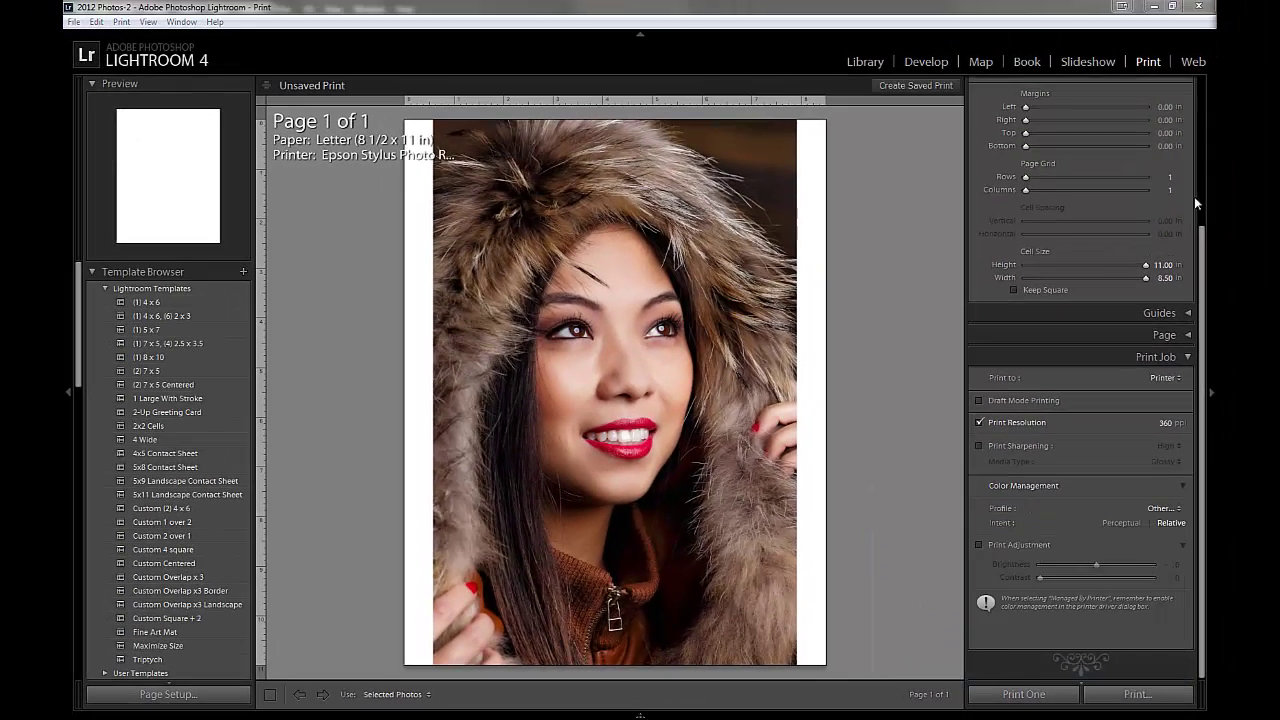
pyautogui.moveTo(1212, 47); pyautogui.dragTo(299, 98)
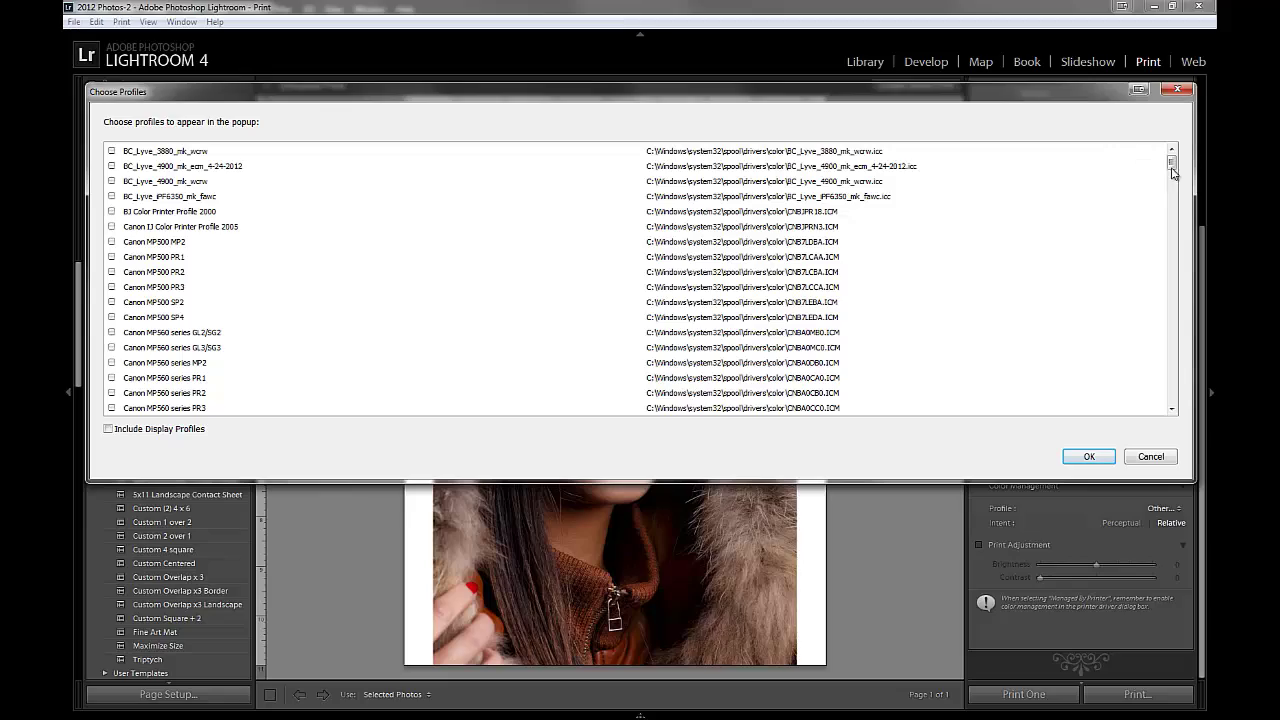
pyautogui.moveTo(1171, 168); pyautogui.dragTo(1166, 318)
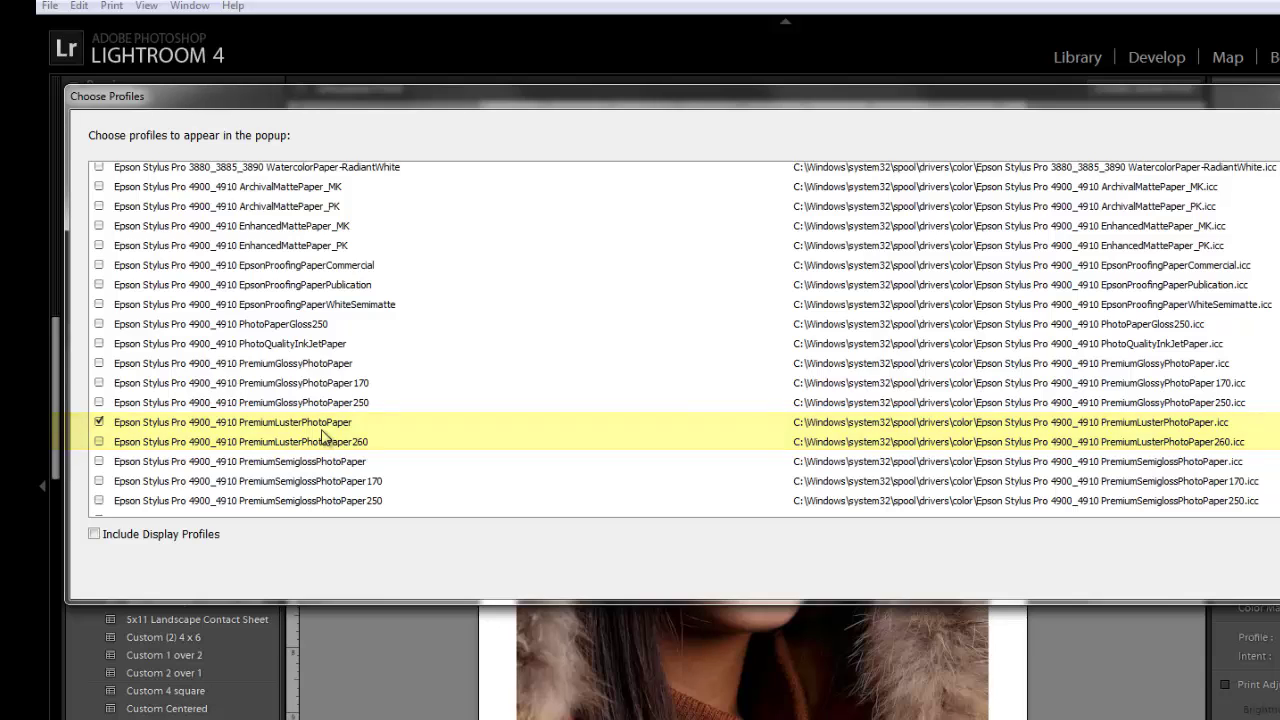
pyautogui.click(99, 441)
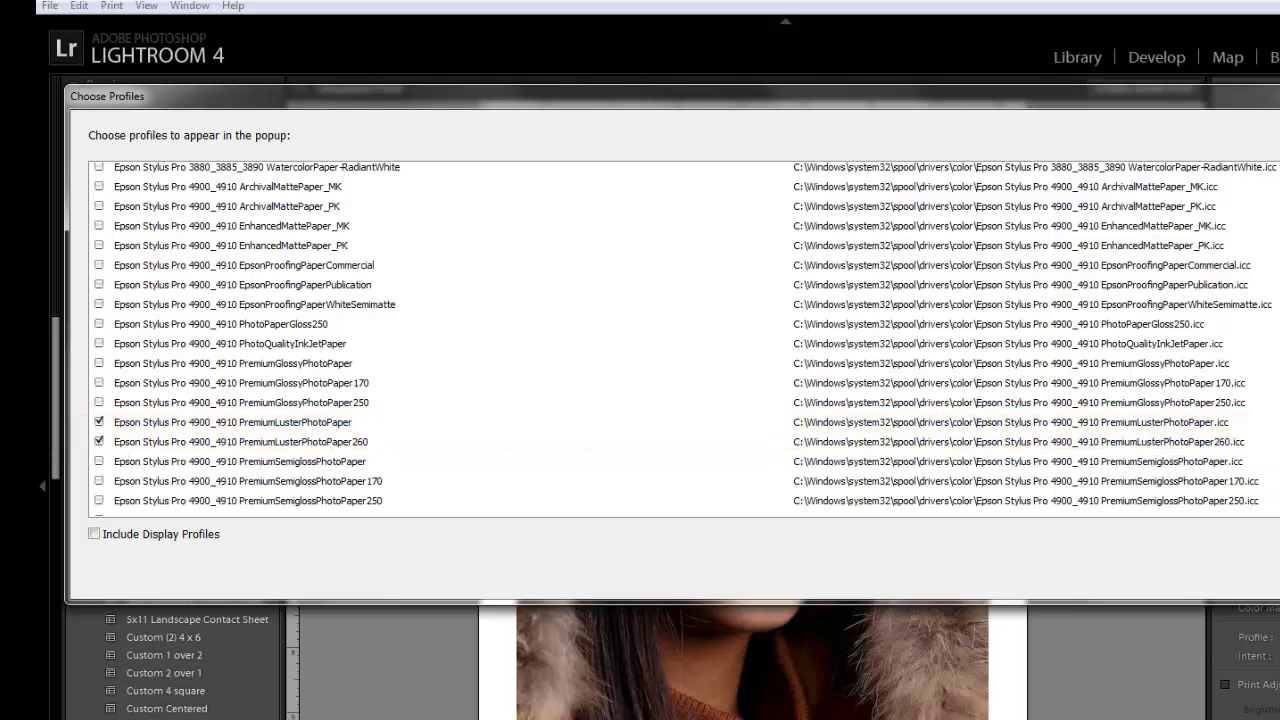
# Step: Review the other installed printer and paper profiles, including the SPR3000 ones, and accept the profile selection
pyautogui.scroll(-7, 686, 338)
pyautogui.scroll(-4, 686, 338)
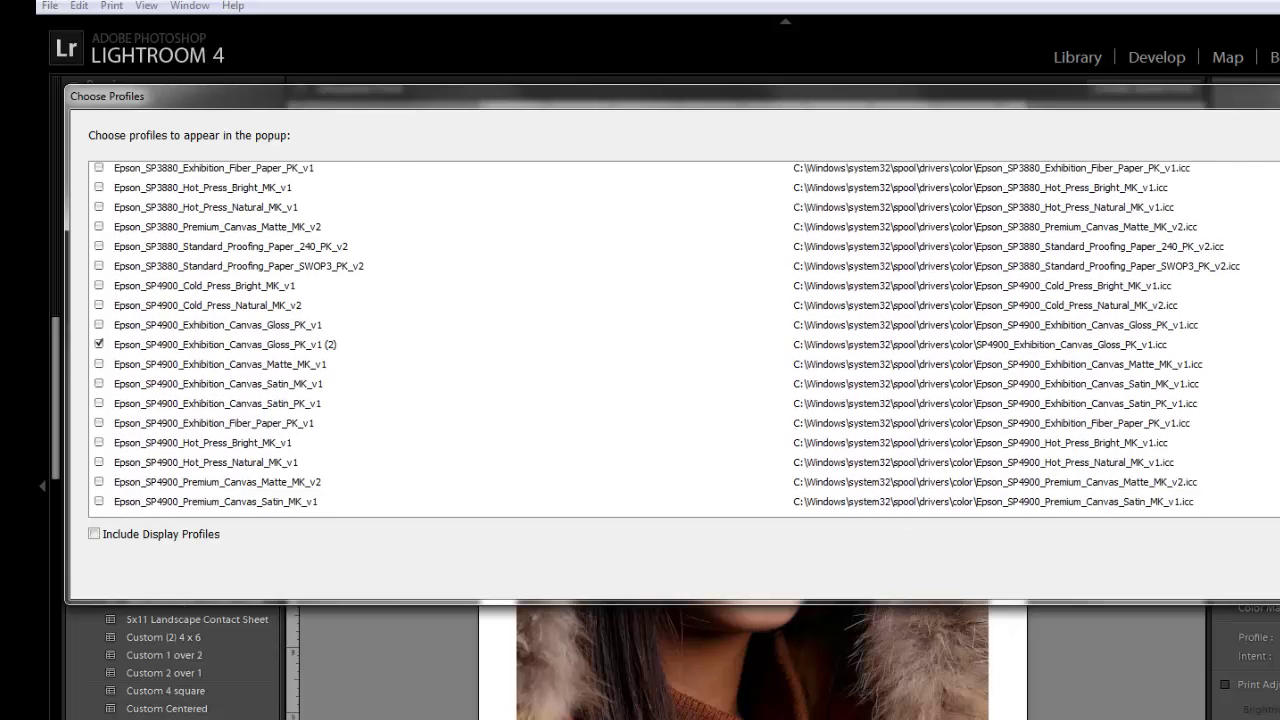
pyautogui.scroll(6, 463, 403)
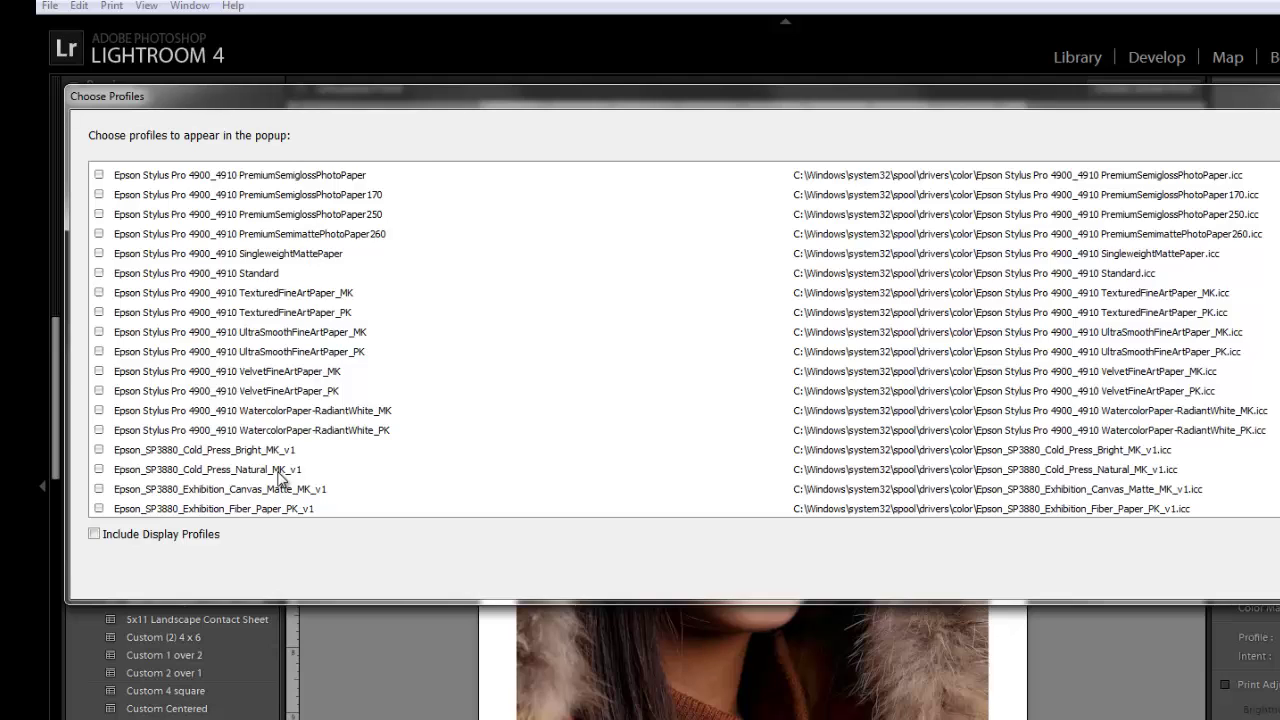
pyautogui.scroll(7, 280, 480)
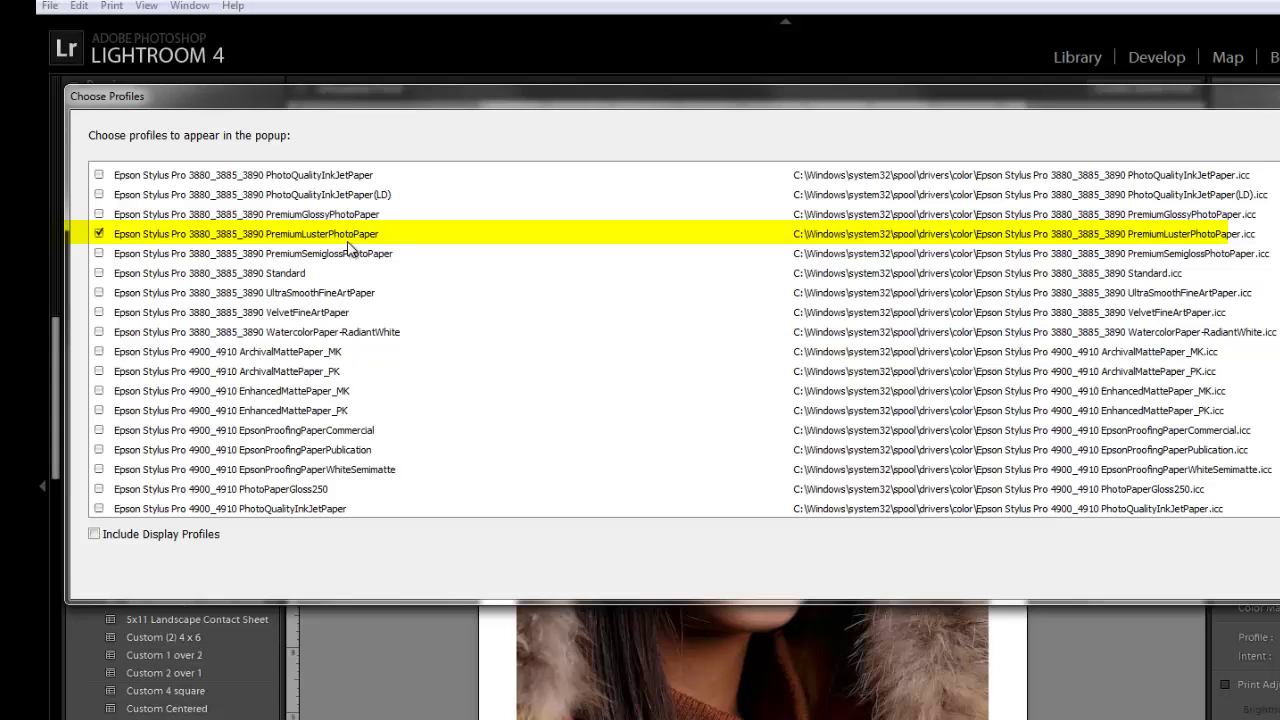
pyautogui.scroll(-10, 316, 420)
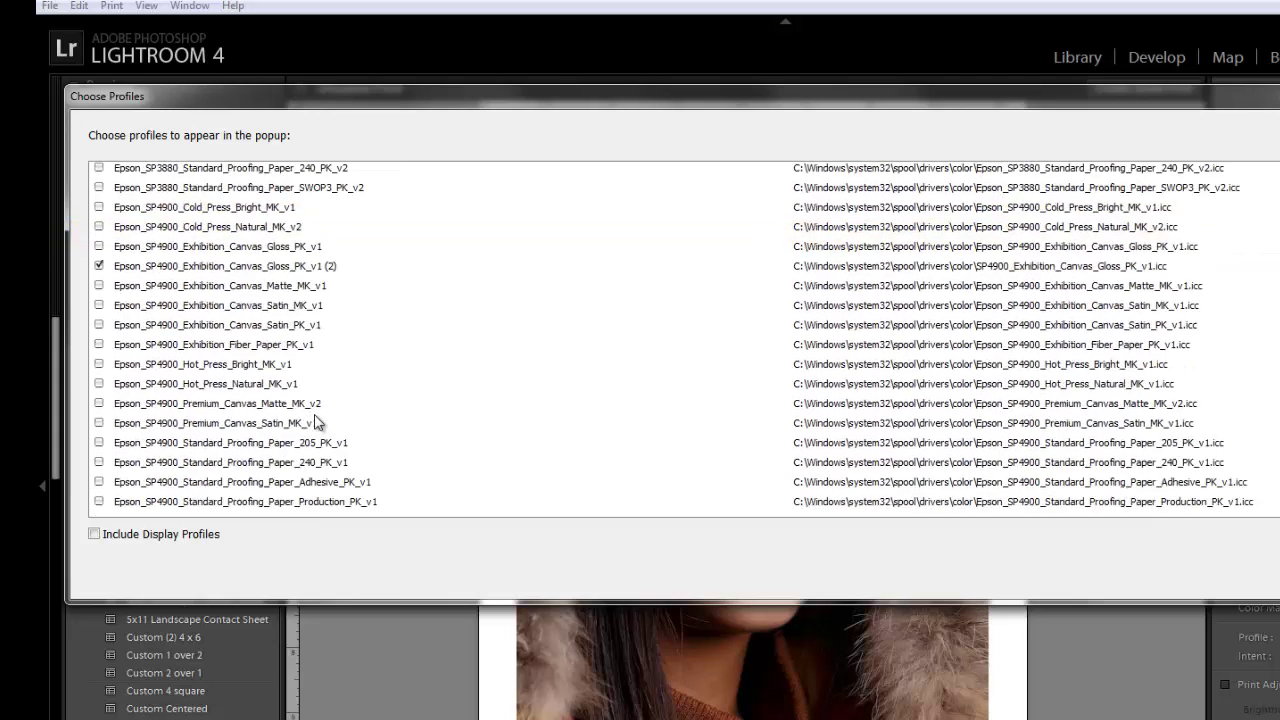
pyautogui.scroll(-8, 316, 420)
pyautogui.scroll(-2, 195, 450)
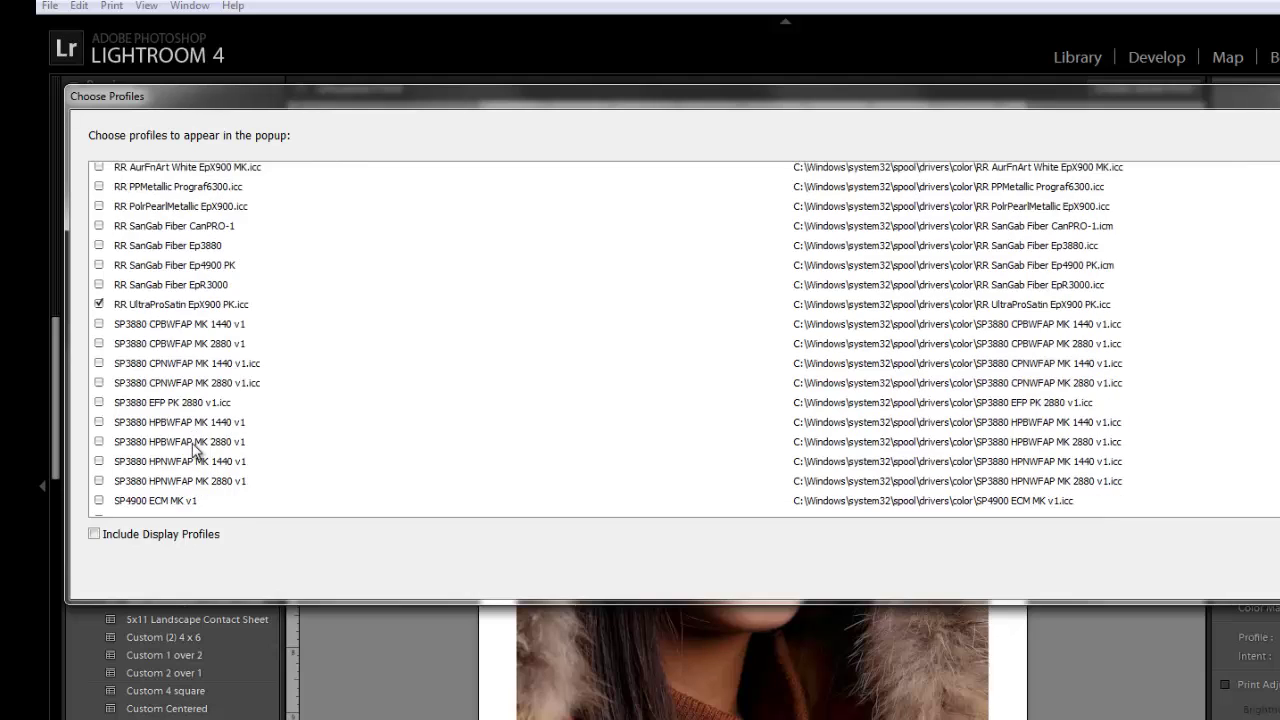
pyautogui.scroll(-3, 195, 450)
pyautogui.scroll(-1, 195, 450)
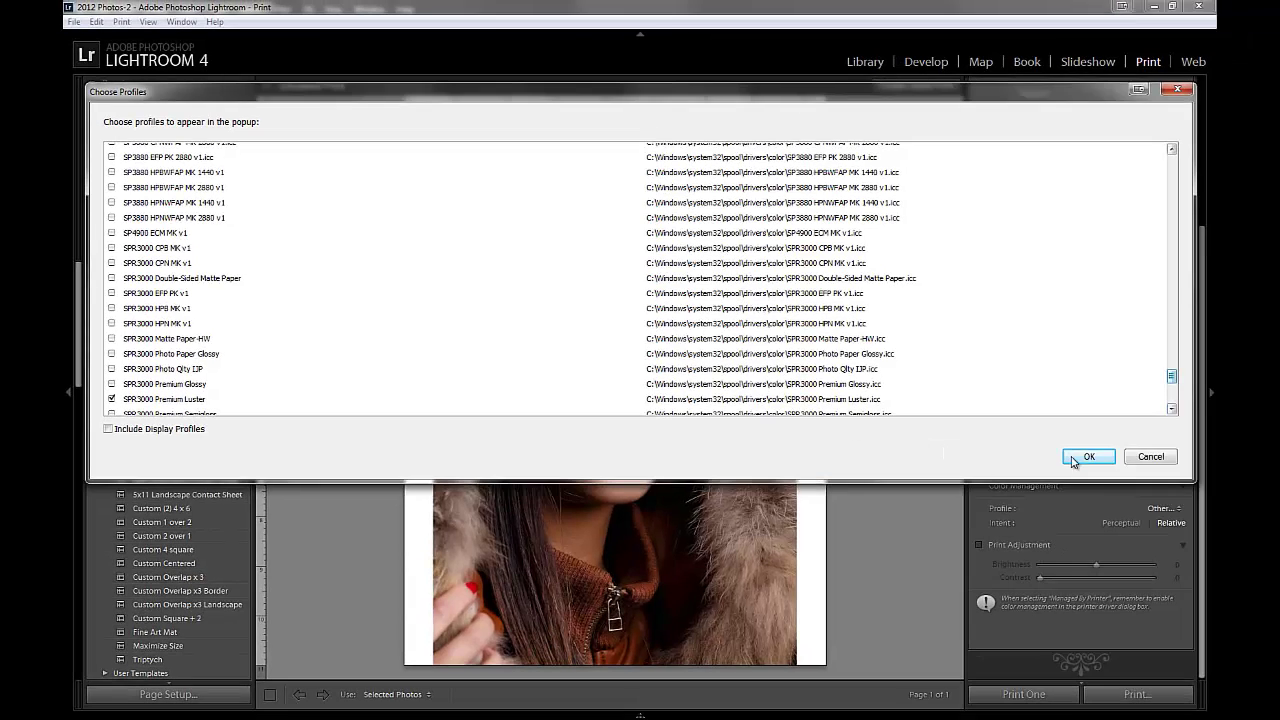
pyautogui.click(1130, 475)
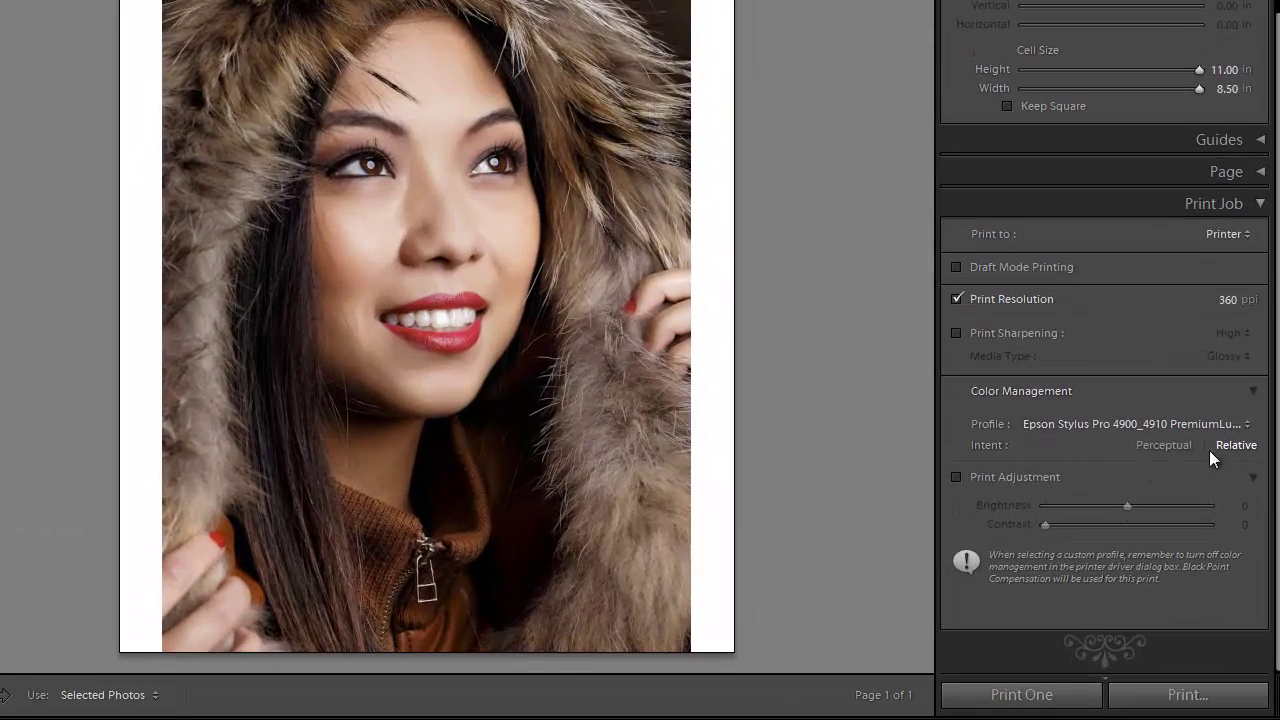
# Step: Set the print color profile to SPR3000 Premium Luster with the Relative rendering intent
pyautogui.click(1125, 509)
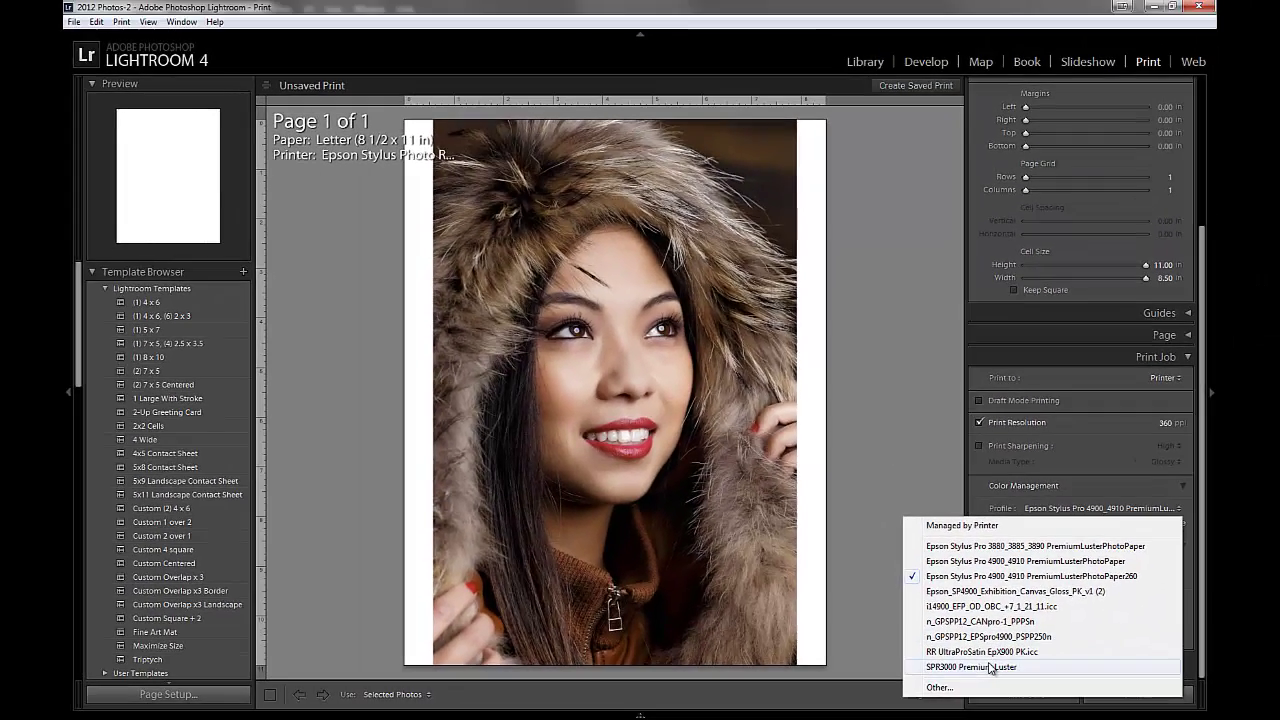
pyautogui.click(990, 667)
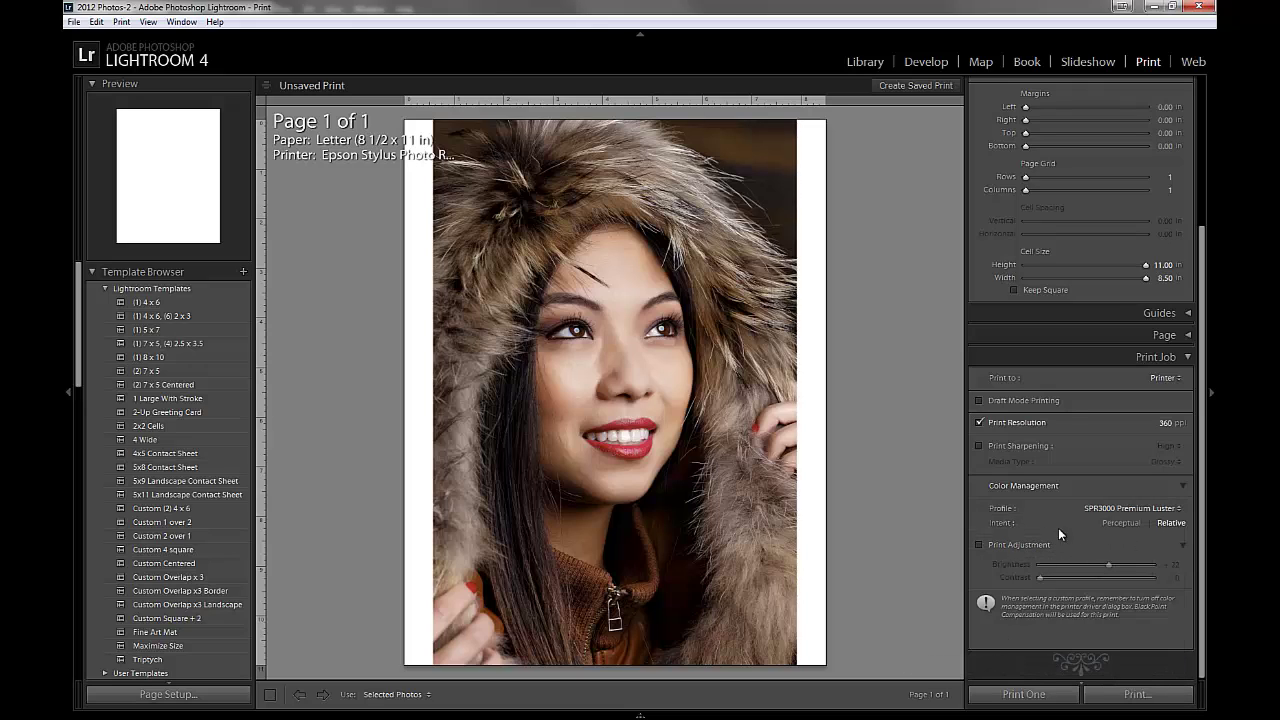
pyautogui.click(1165, 525)
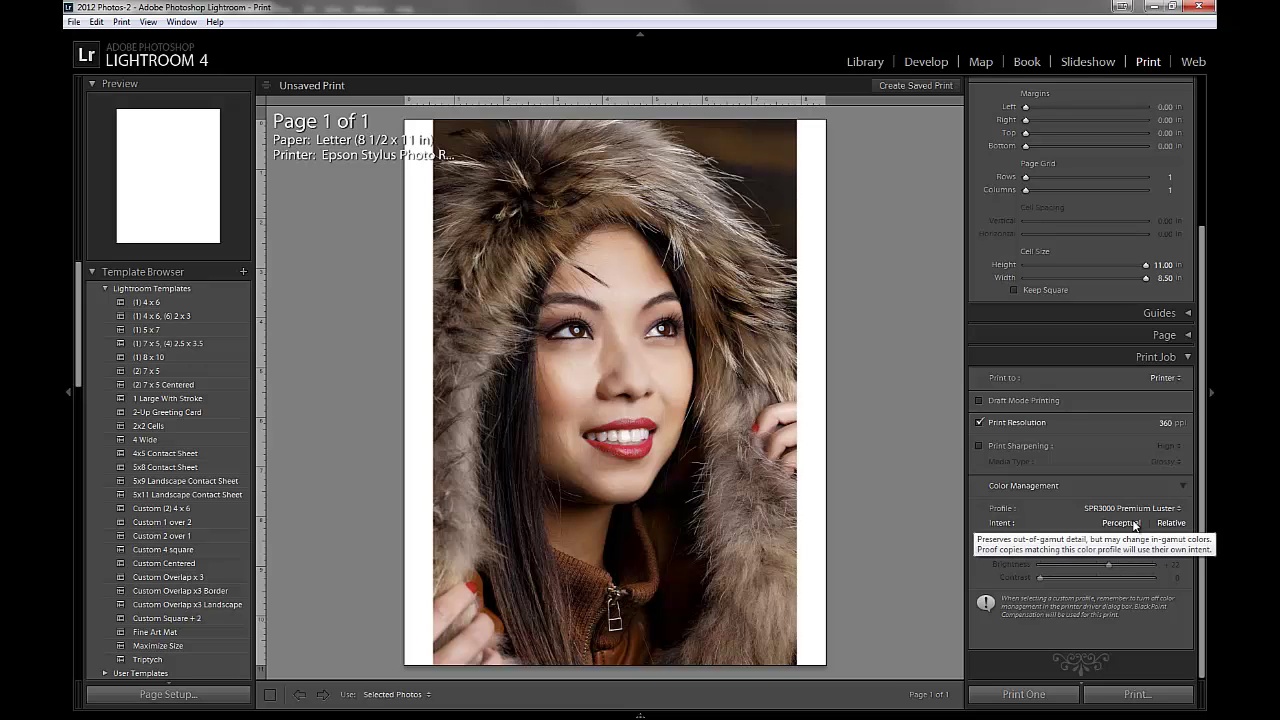
pyautogui.click(1133, 522)
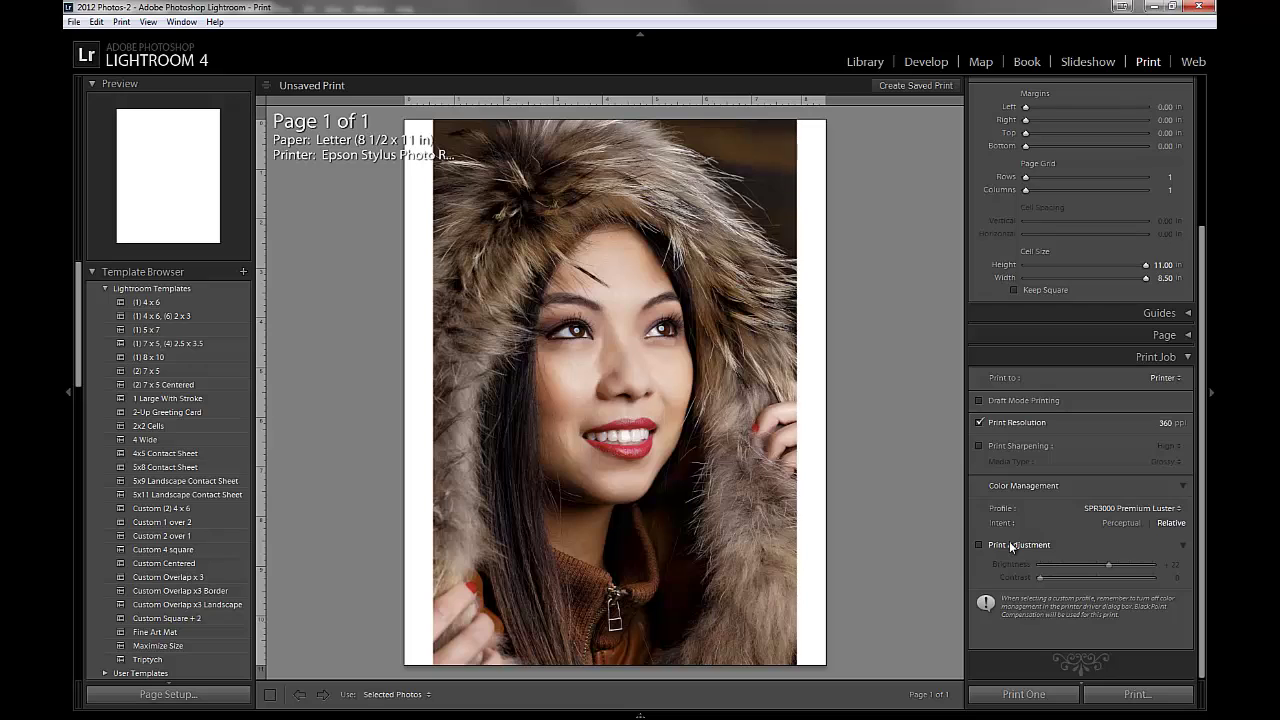
# Step: Try Print Adjustment with a higher and a lower brightness, and switch the adjustment back off
pyautogui.click(980, 545)
pyautogui.moveTo(1109, 566); pyautogui.dragTo(1127, 565)
pyautogui.moveTo(1108, 569); pyautogui.dragTo(1086, 571)
pyautogui.click(1003, 545)
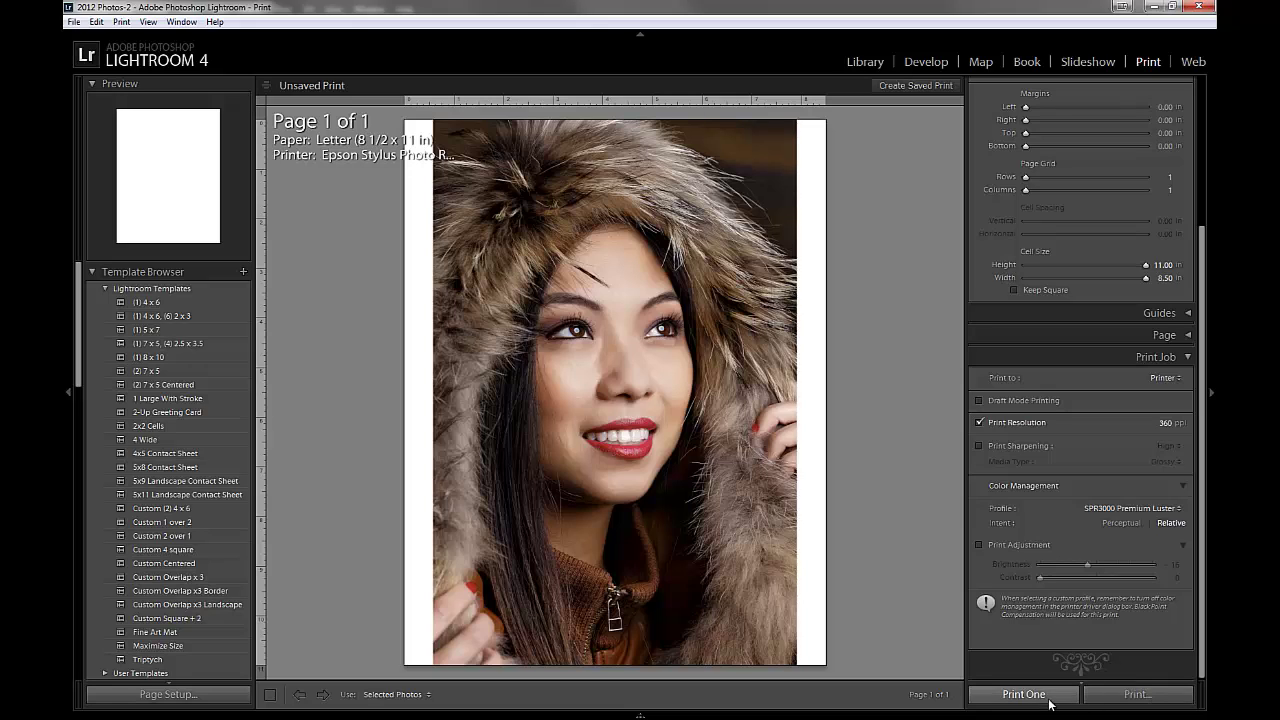
# Step: Start the print, open the Epson Stylus Photo R3000 driver properties and check the available media types
pyautogui.click(1120, 697)
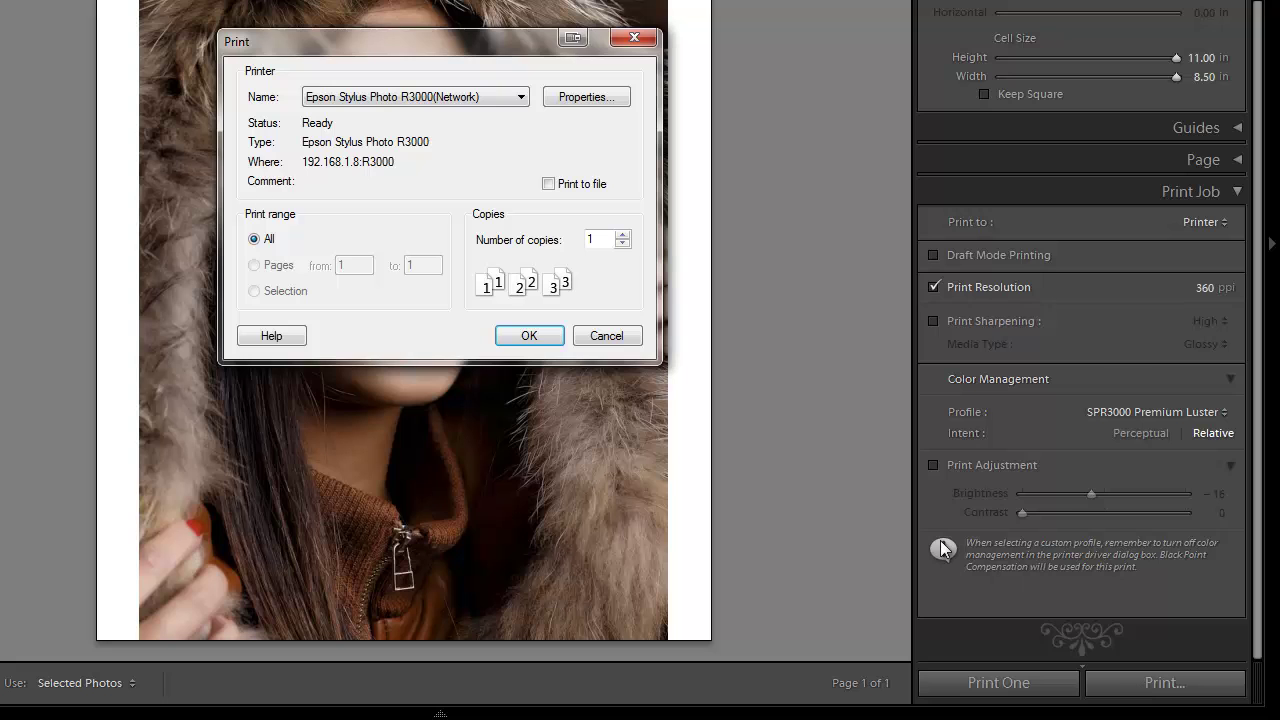
pyautogui.click(586, 96)
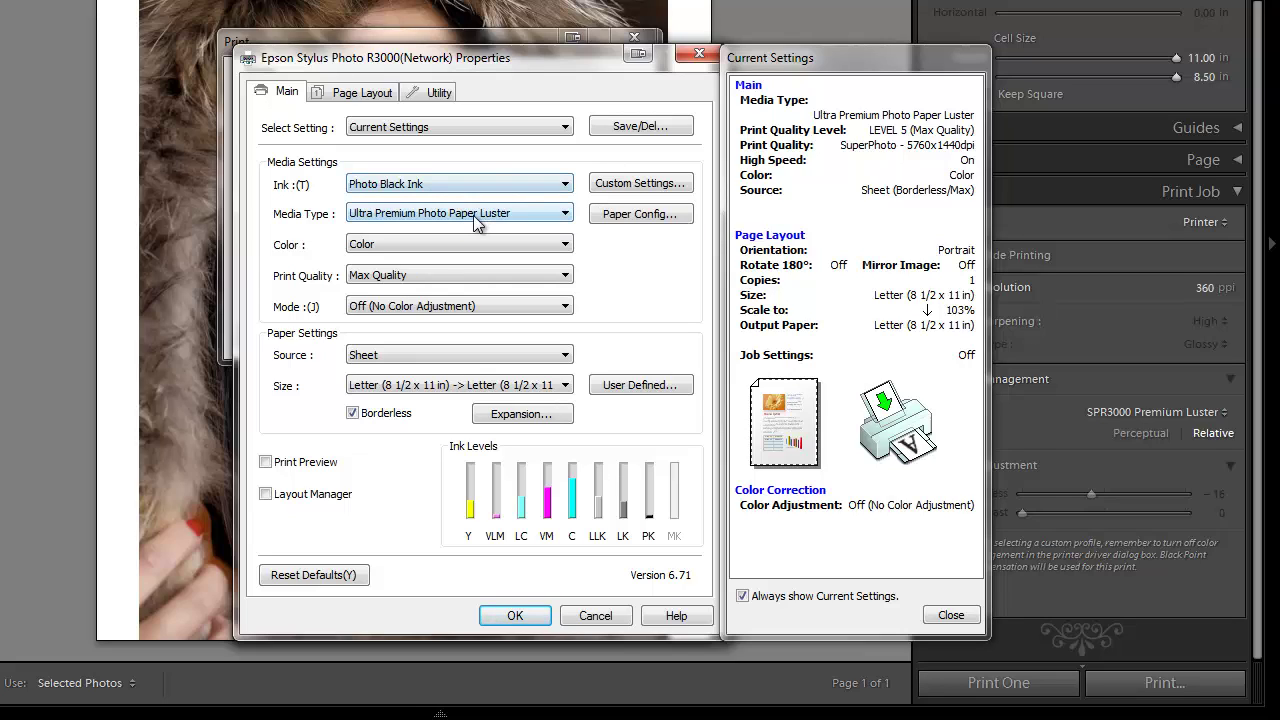
pyautogui.click(426, 220)
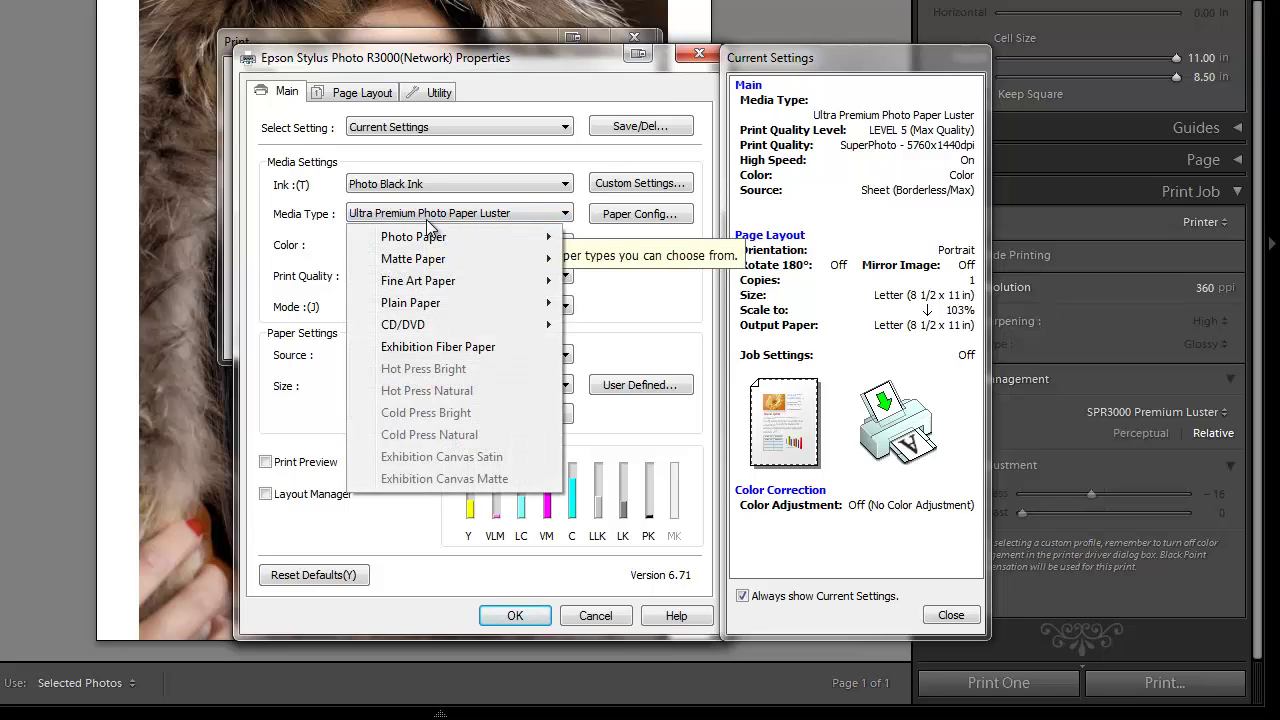
pyautogui.moveTo(512, 254)
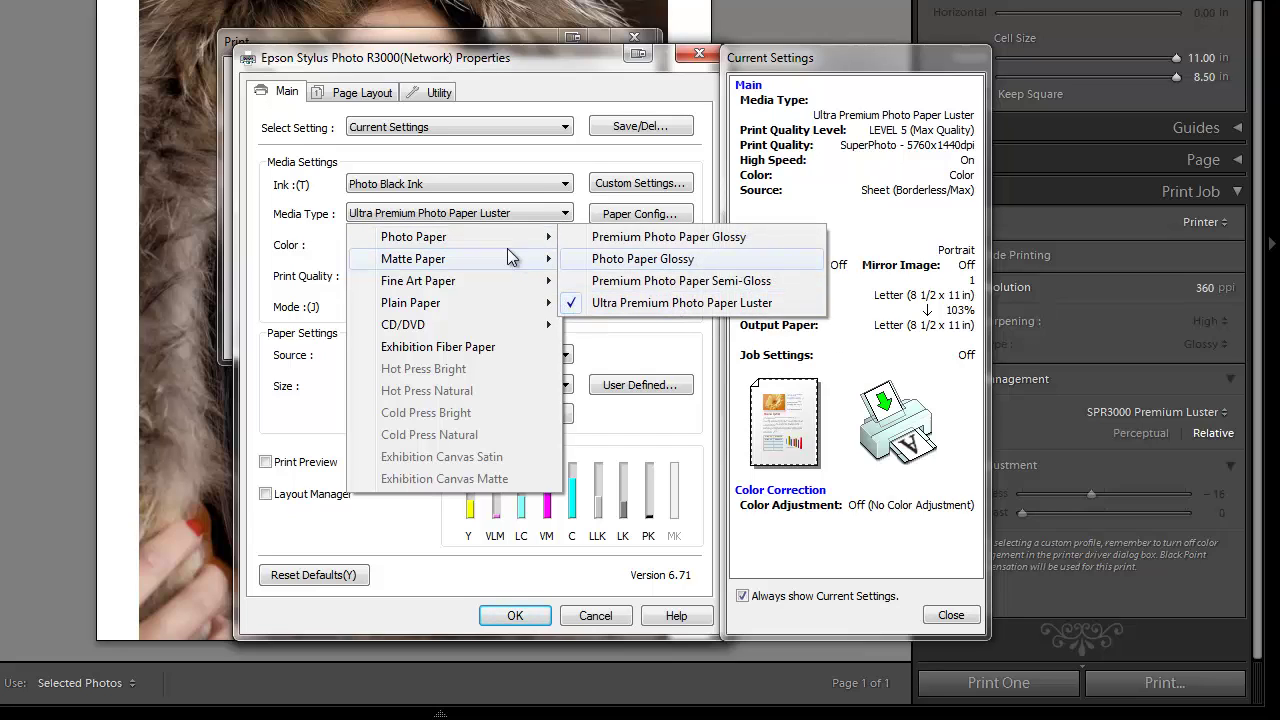
pyautogui.click(491, 228)
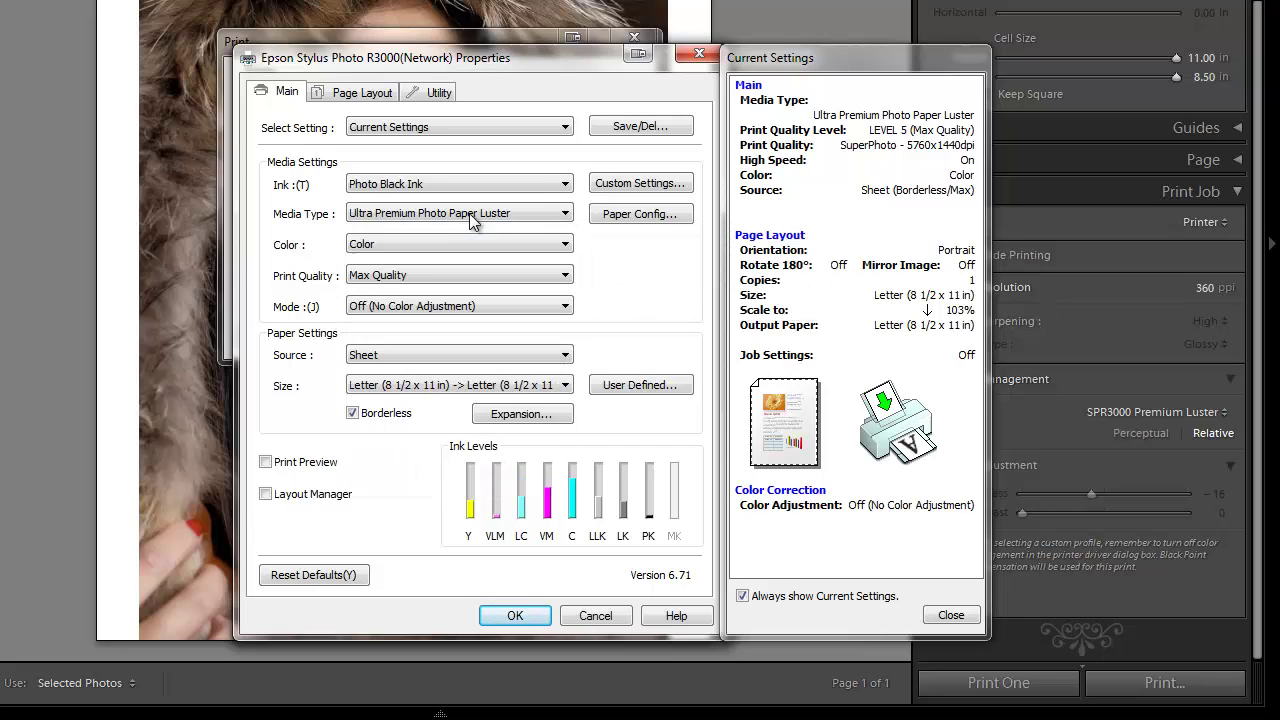
# Step: Check the available color modes and print qualities, examine the Quality Options, and leave them without changes
pyautogui.click(516, 246)
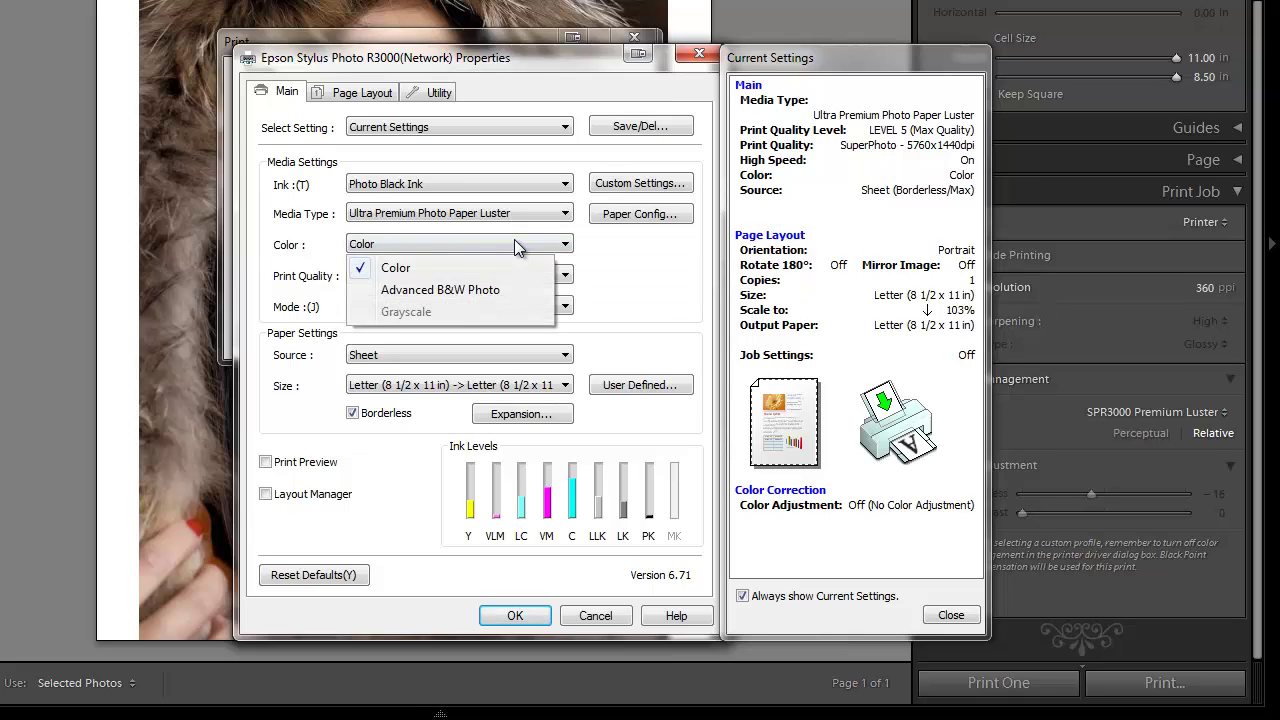
pyautogui.click(514, 239)
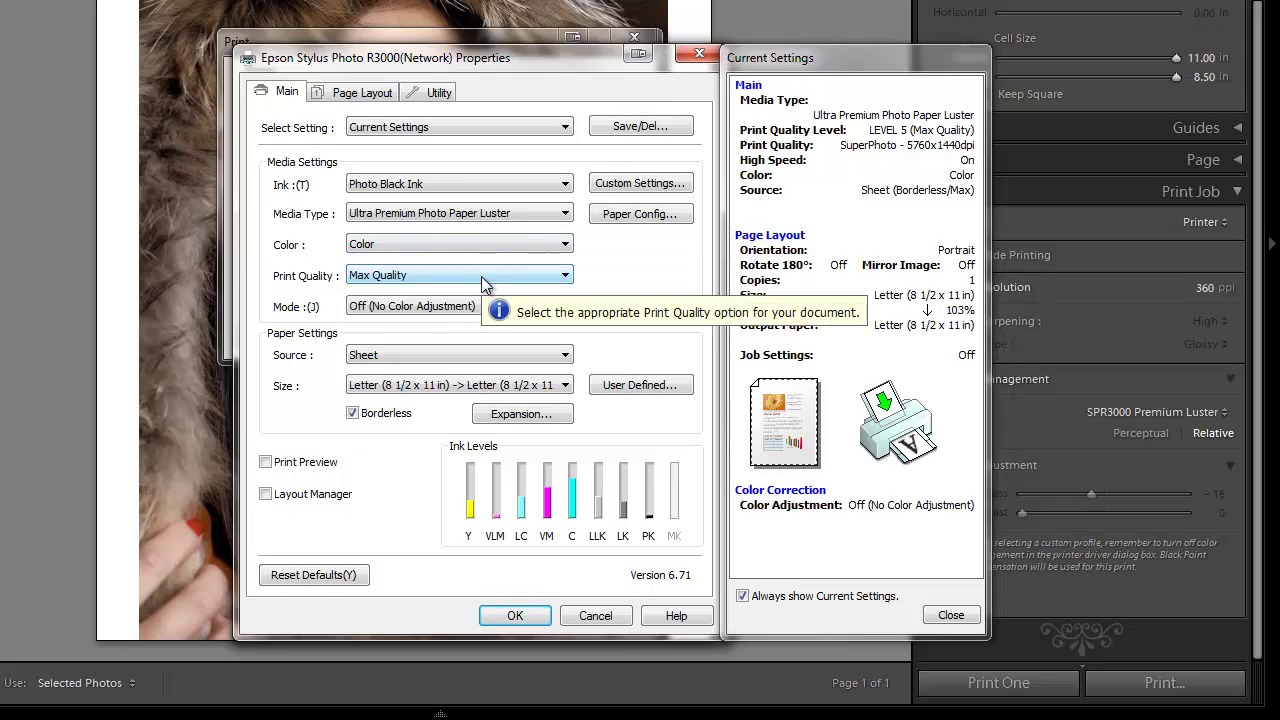
pyautogui.click(481, 278)
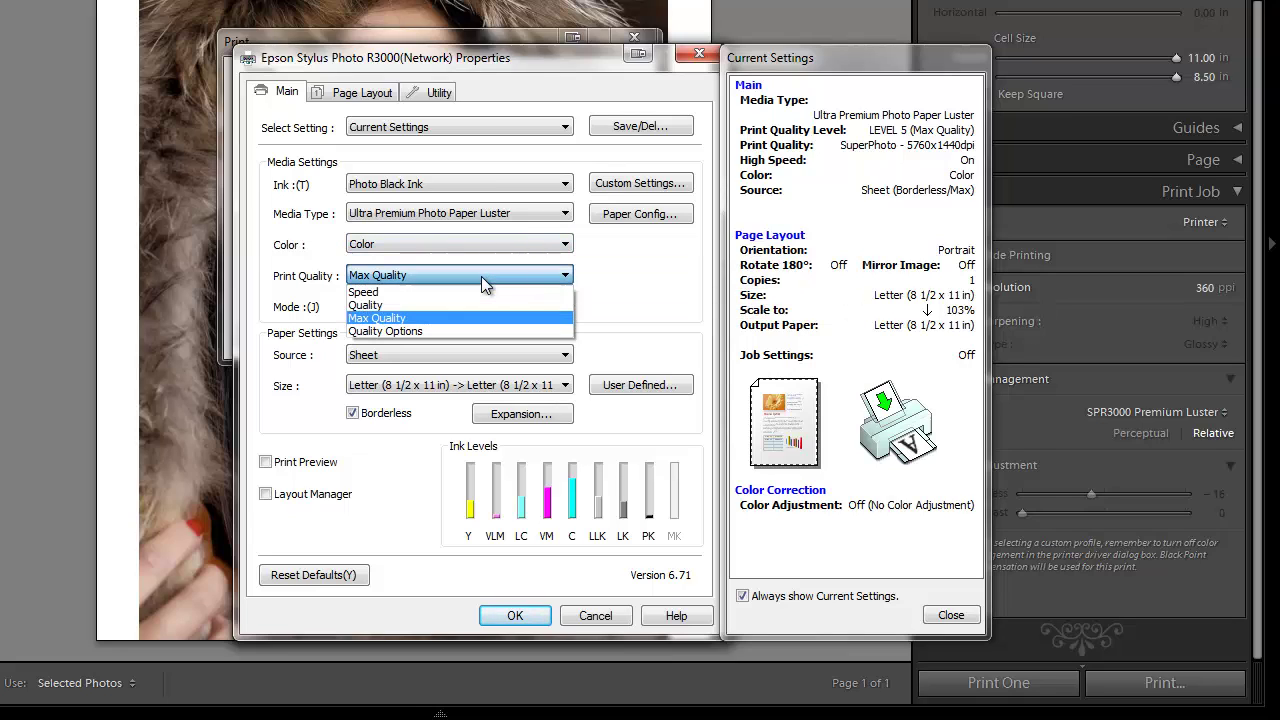
pyautogui.click(475, 331)
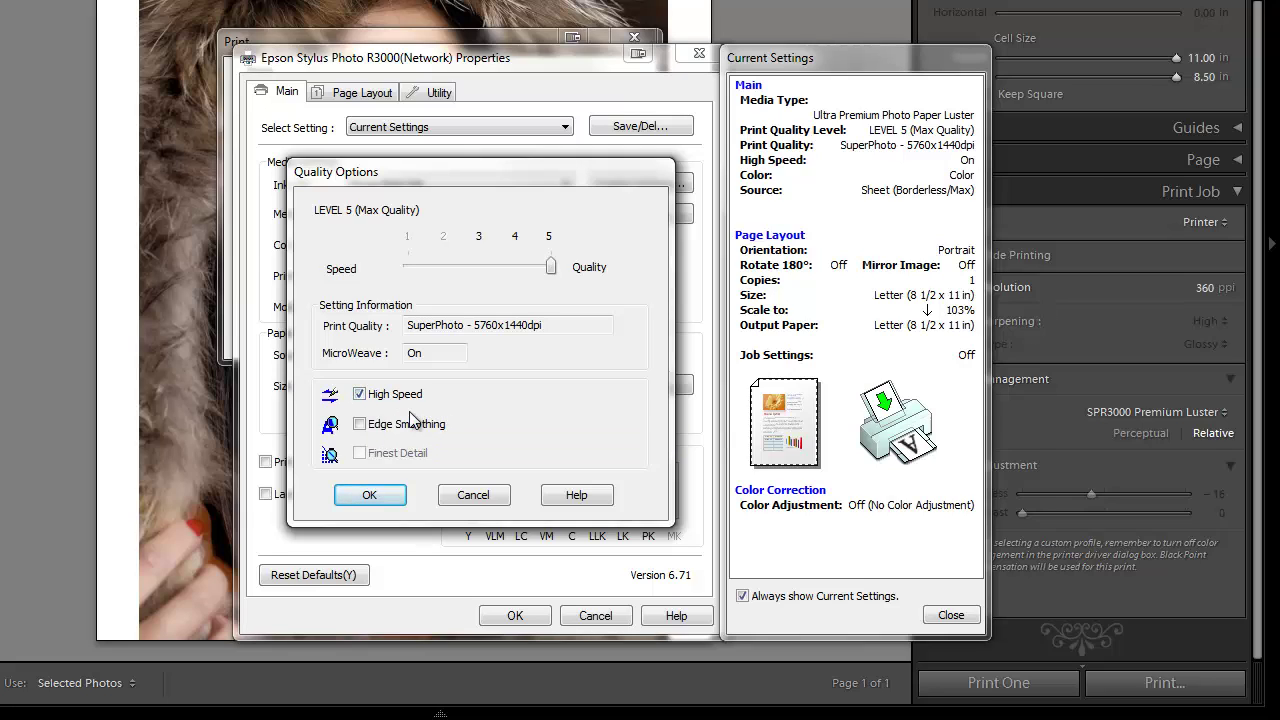
pyautogui.click(469, 496)
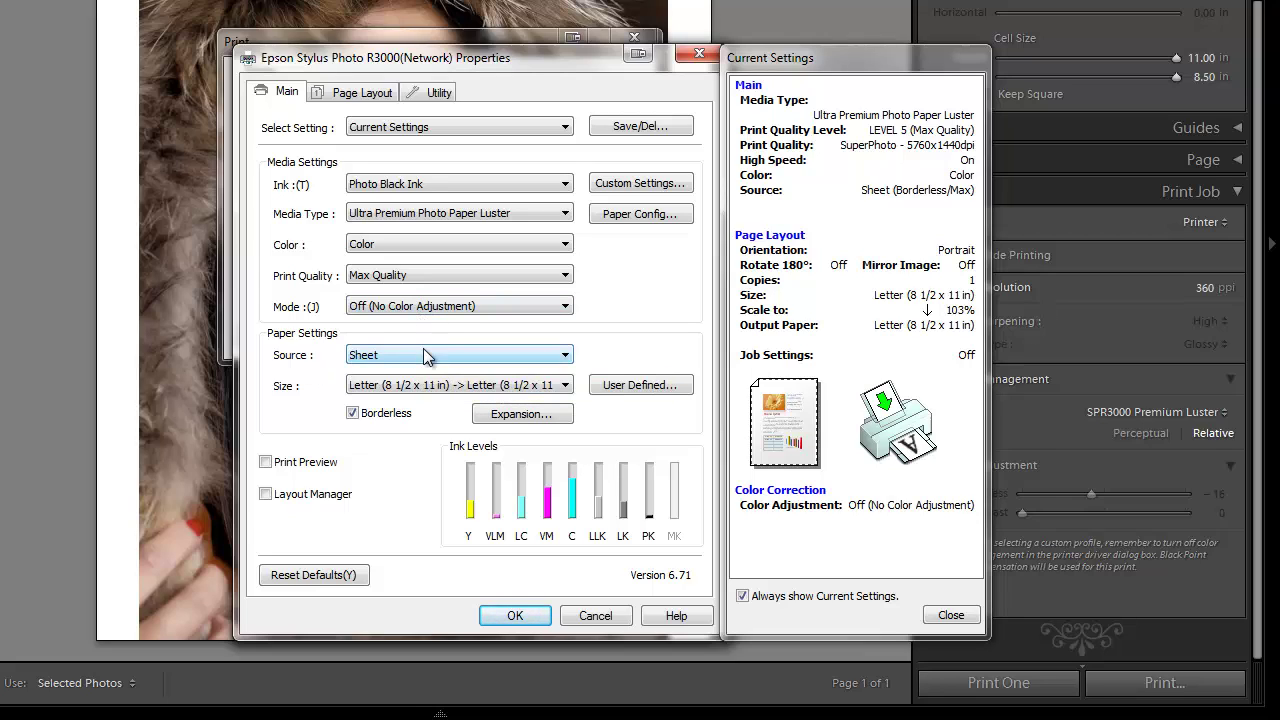
# Step: Review the available paper sources in the printer driver and keep Sheet selected
pyautogui.click(427, 356)
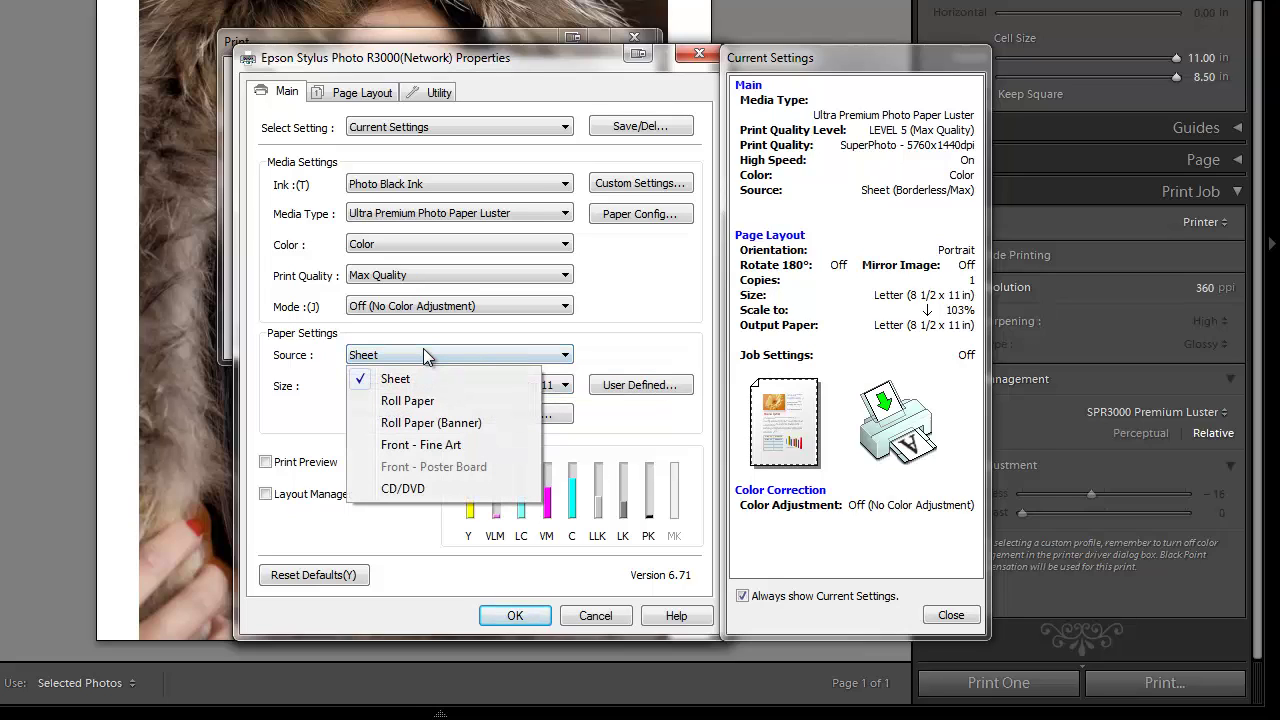
pyautogui.click(423, 356)
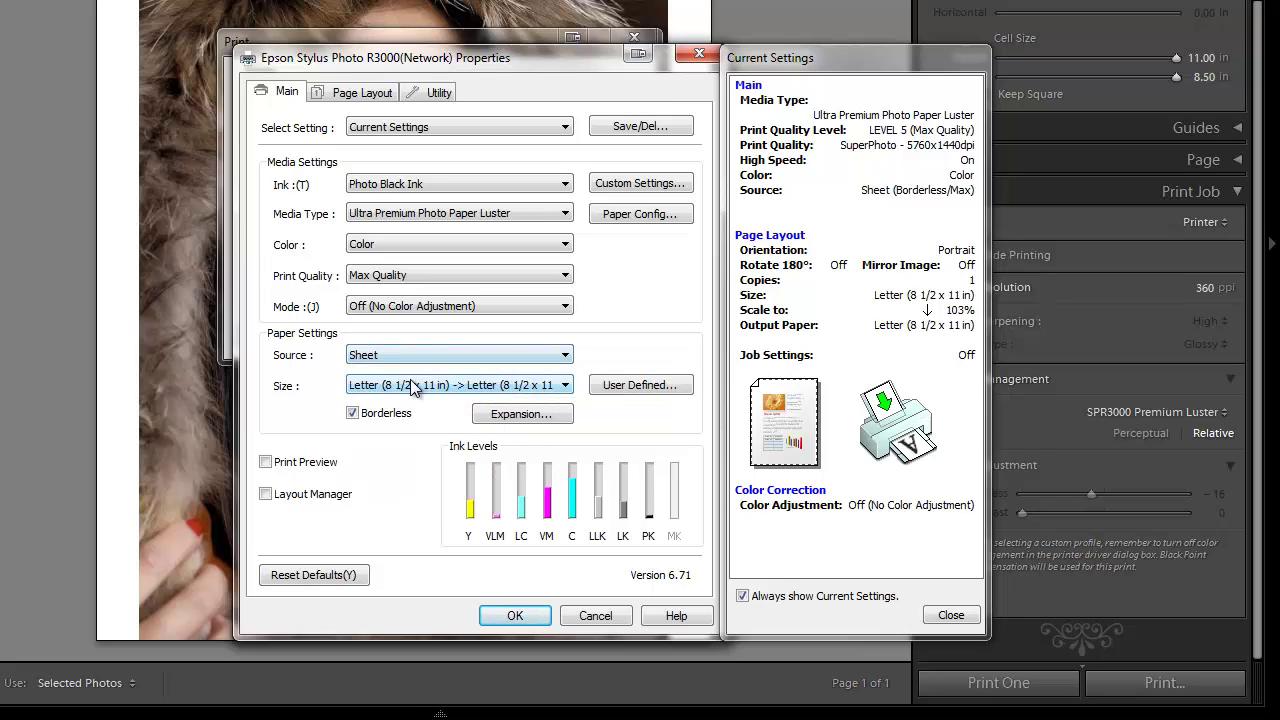
pyautogui.click(410, 356)
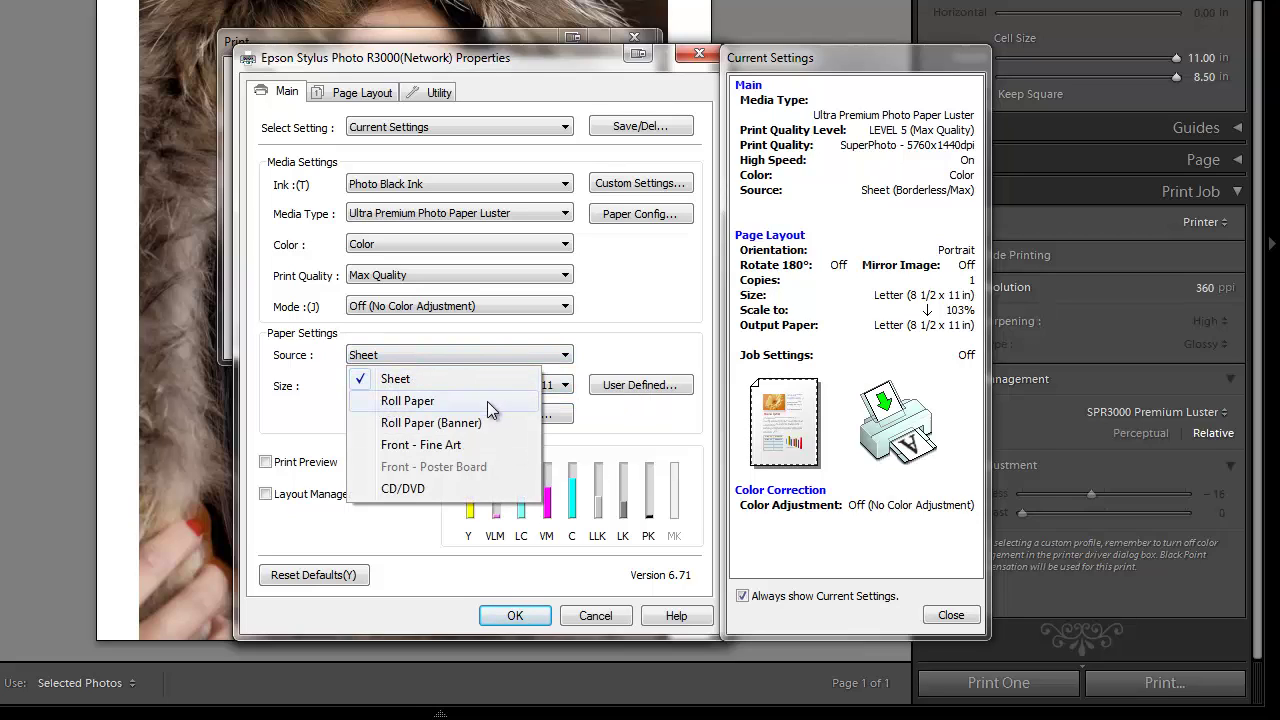
pyautogui.click(472, 358)
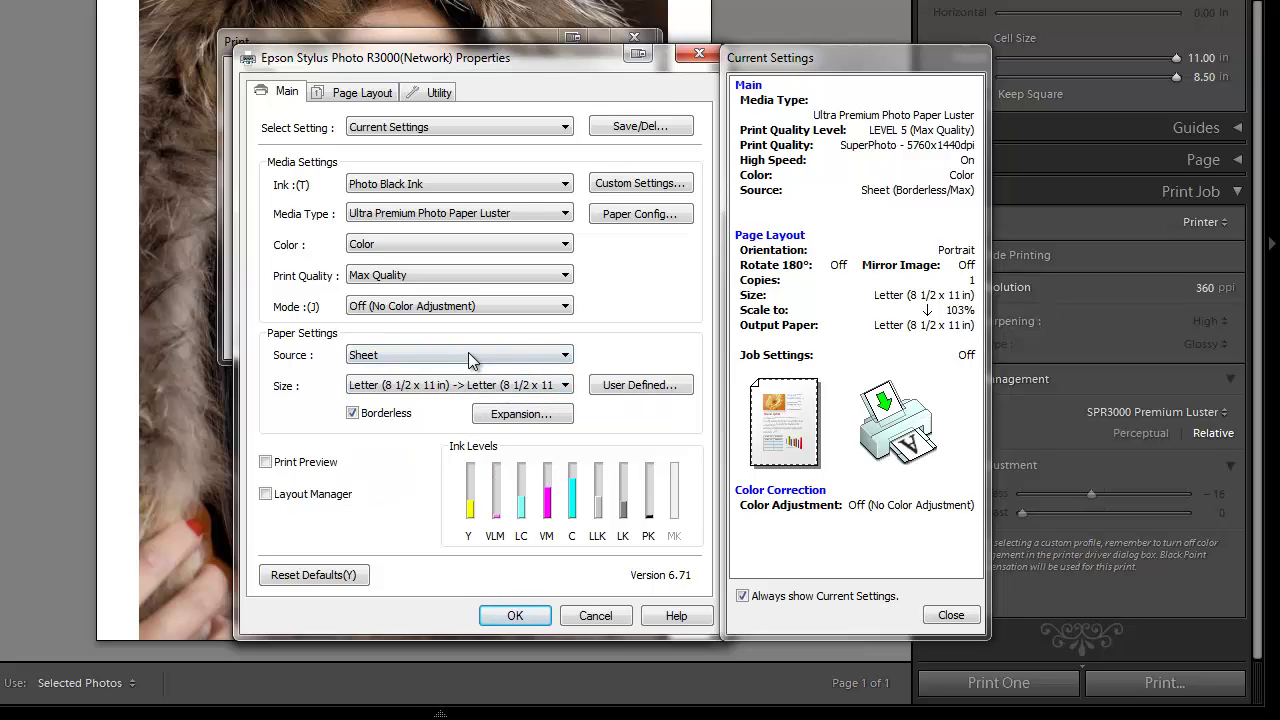
pyautogui.press('Tab')
# Step: Try the page layout with Reduce/Enlarge off, checking the paper size setting, and switch it back on with Fit to Page
pyautogui.click(348, 96)
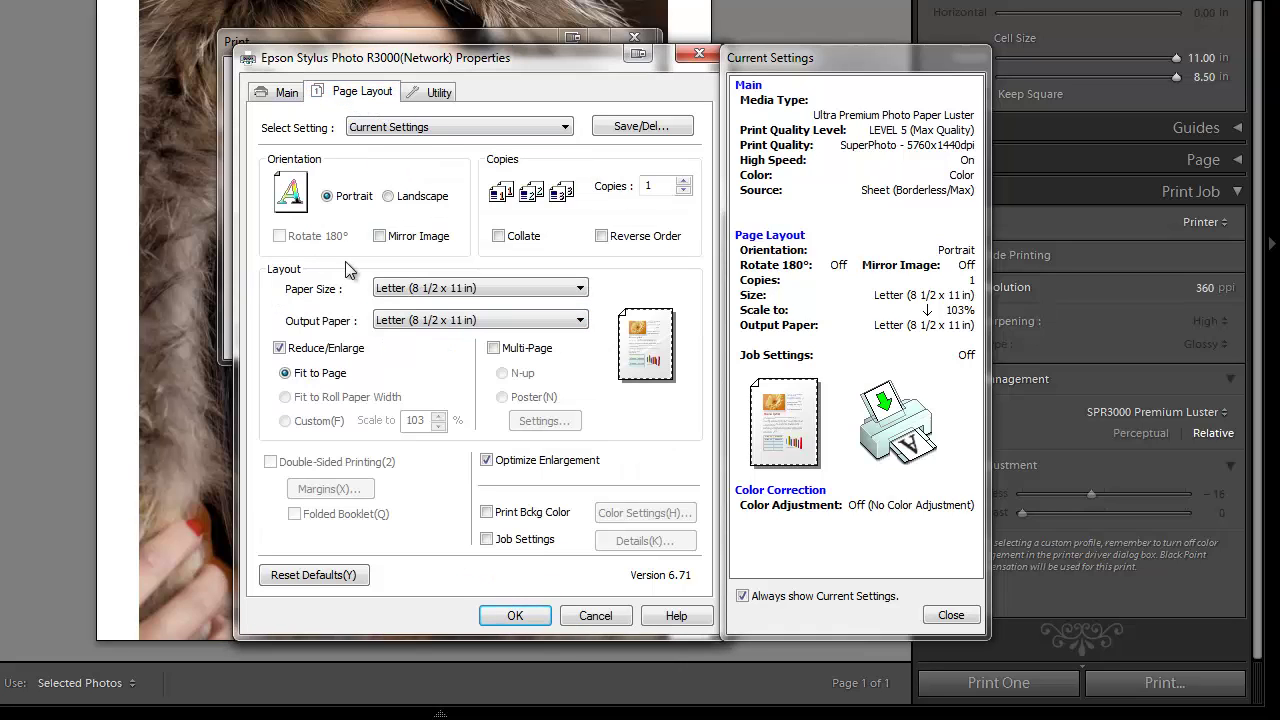
pyautogui.click(283, 349)
pyautogui.click(285, 96)
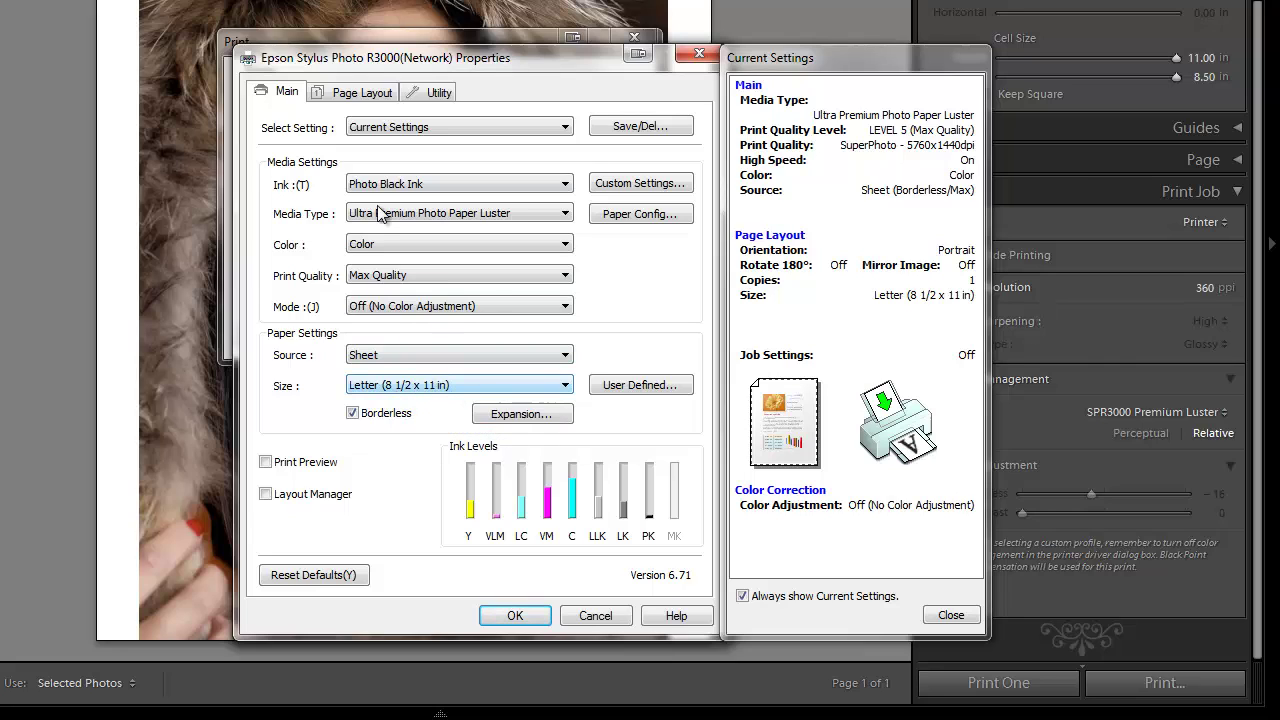
pyautogui.click(350, 96)
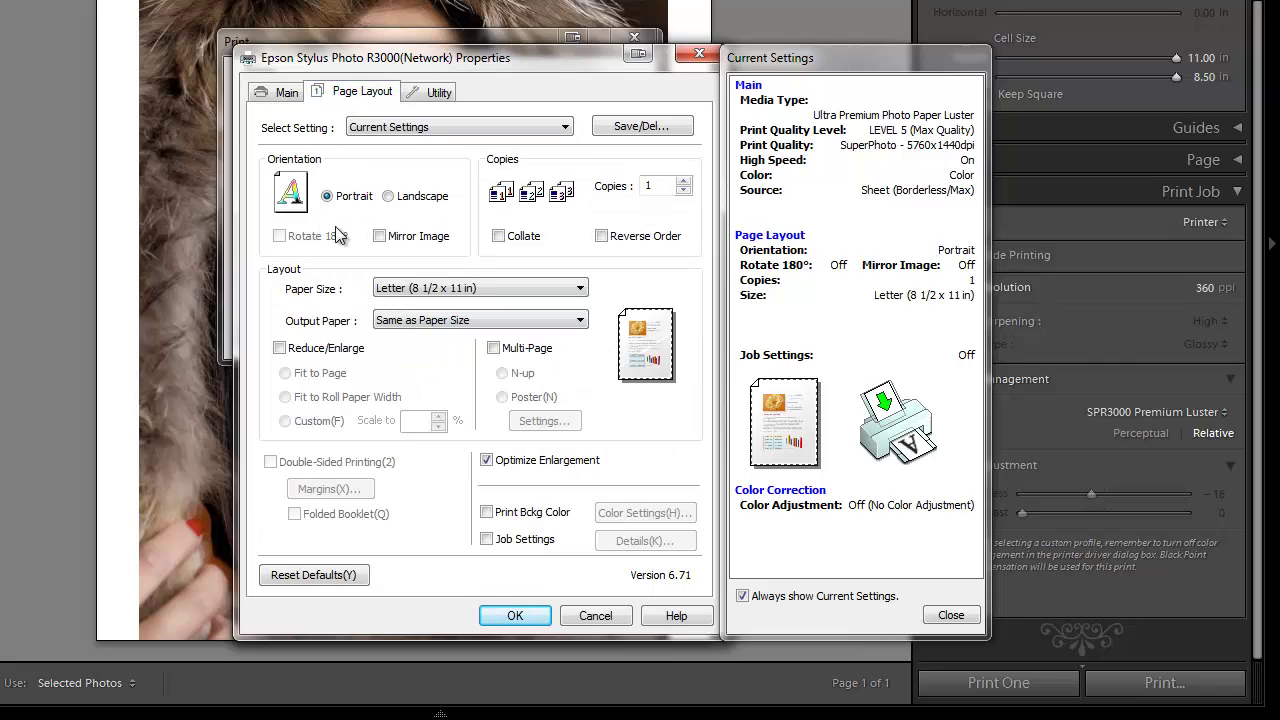
pyautogui.click(295, 351)
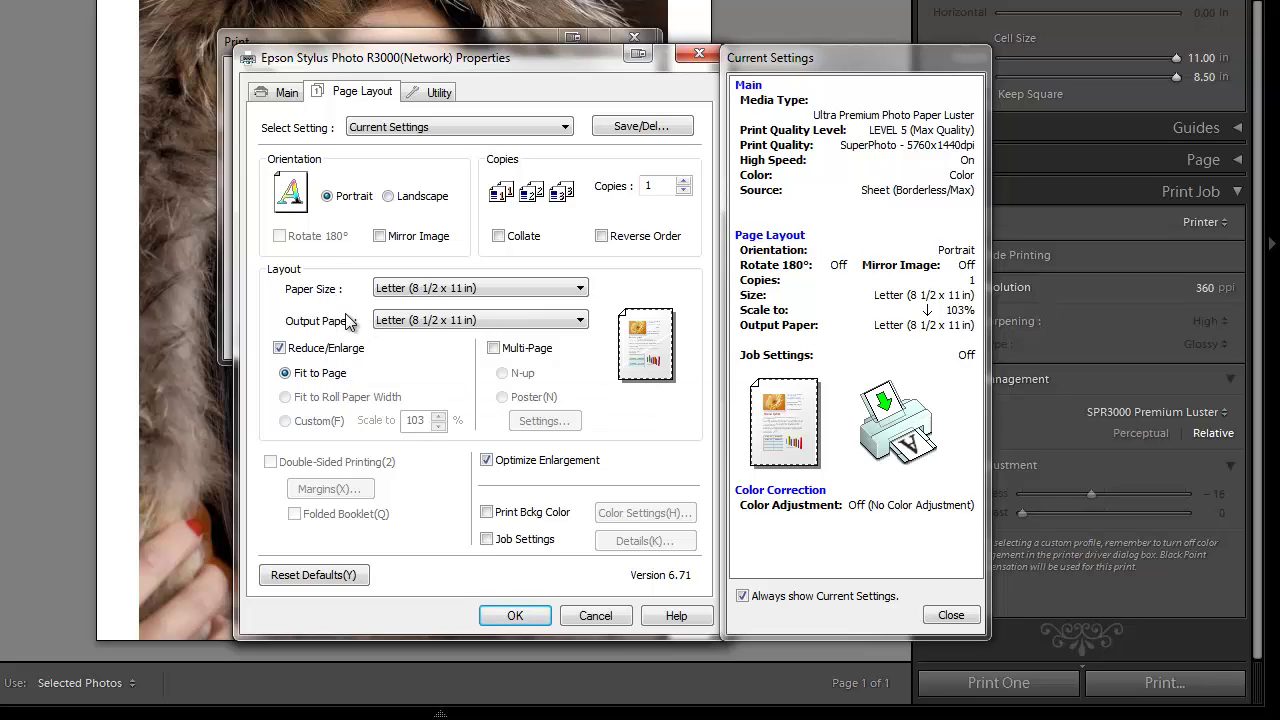
pyautogui.click(268, 97)
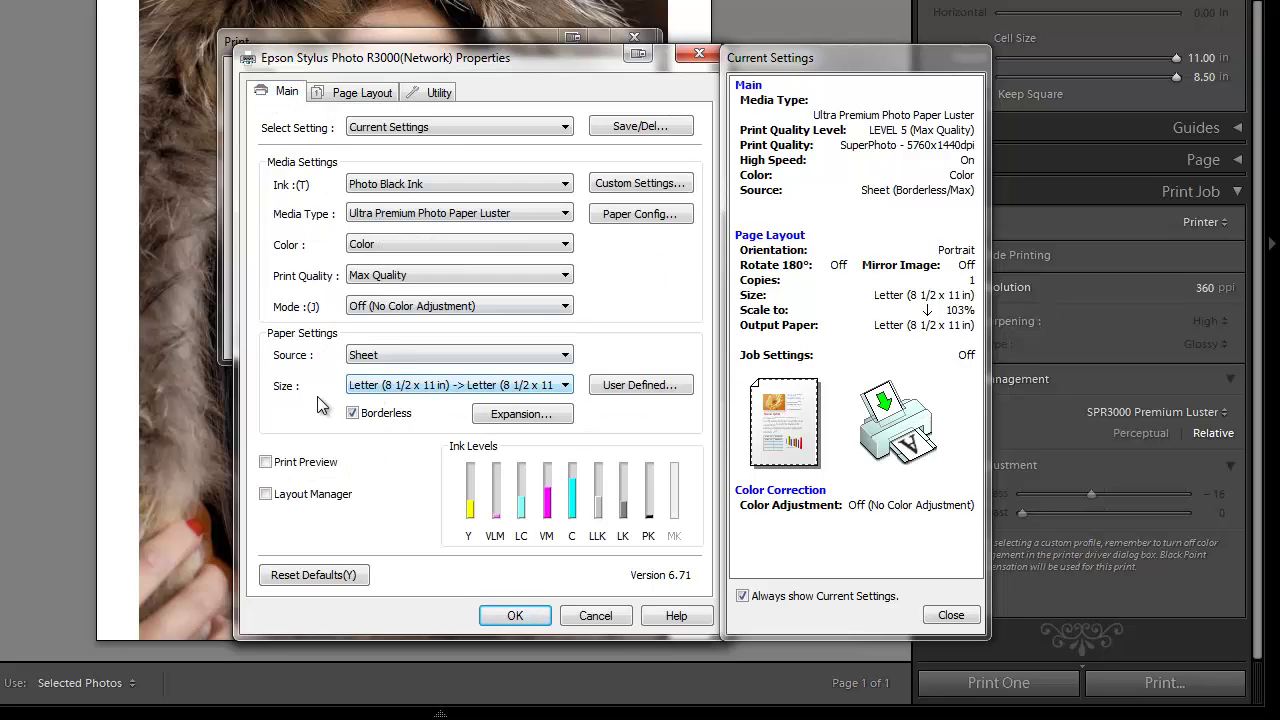
# Step: Examine the borderless expansion options for the enlargement method and amount, and leave them without changes
pyautogui.click(494, 392)
pyautogui.click(522, 418)
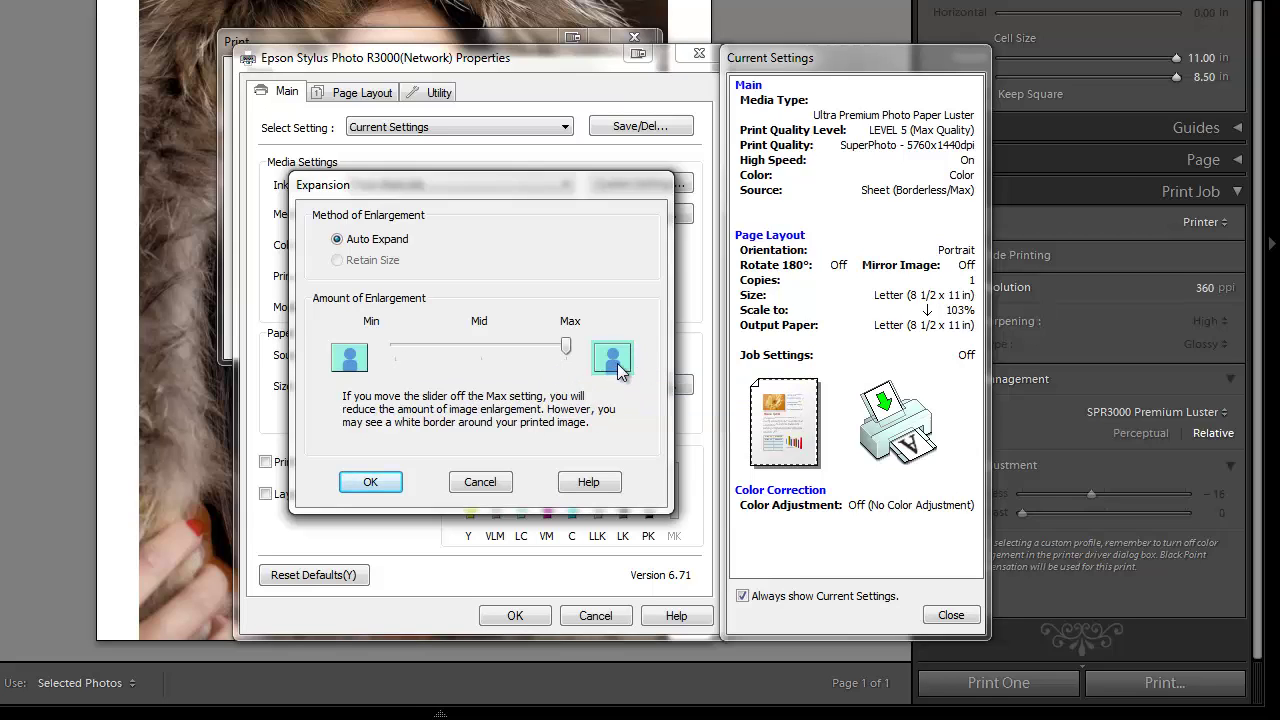
pyautogui.click(468, 485)
pyautogui.moveTo(467, 490)
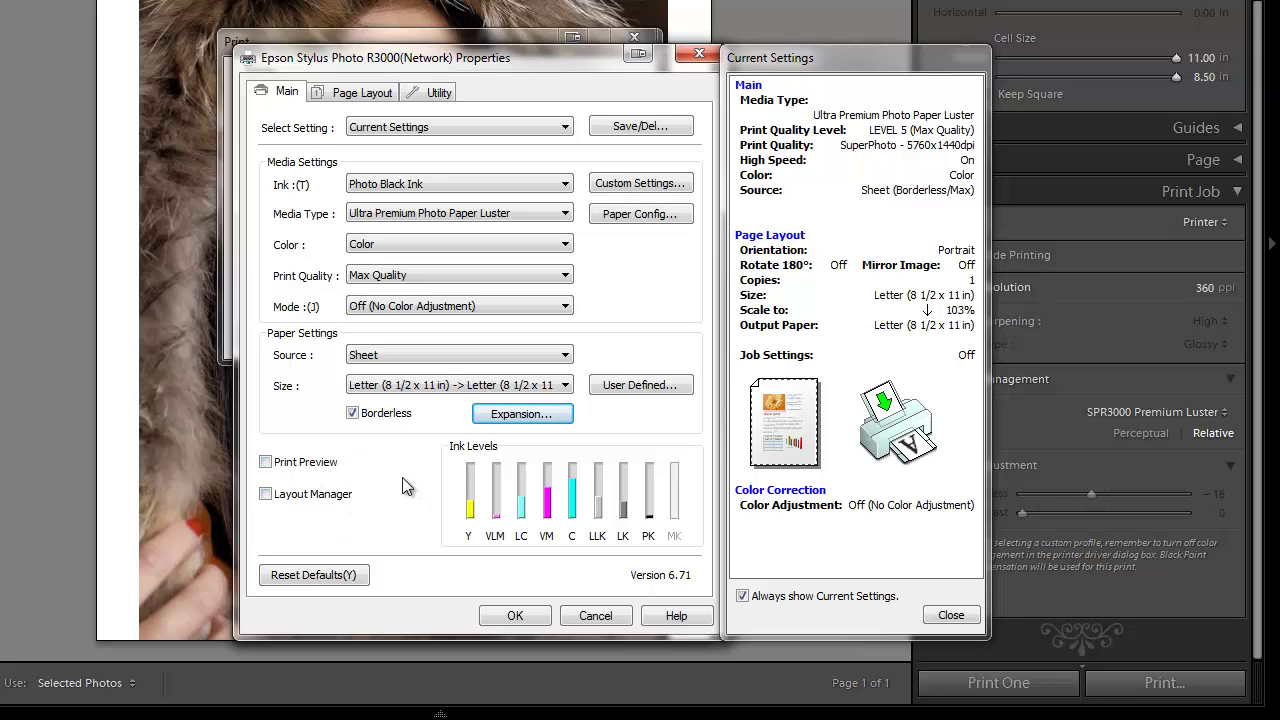
# Step: Examine the paper configuration options for color density, drying time, paper thickness and platen gap, and leave them without changes
pyautogui.click(604, 224)
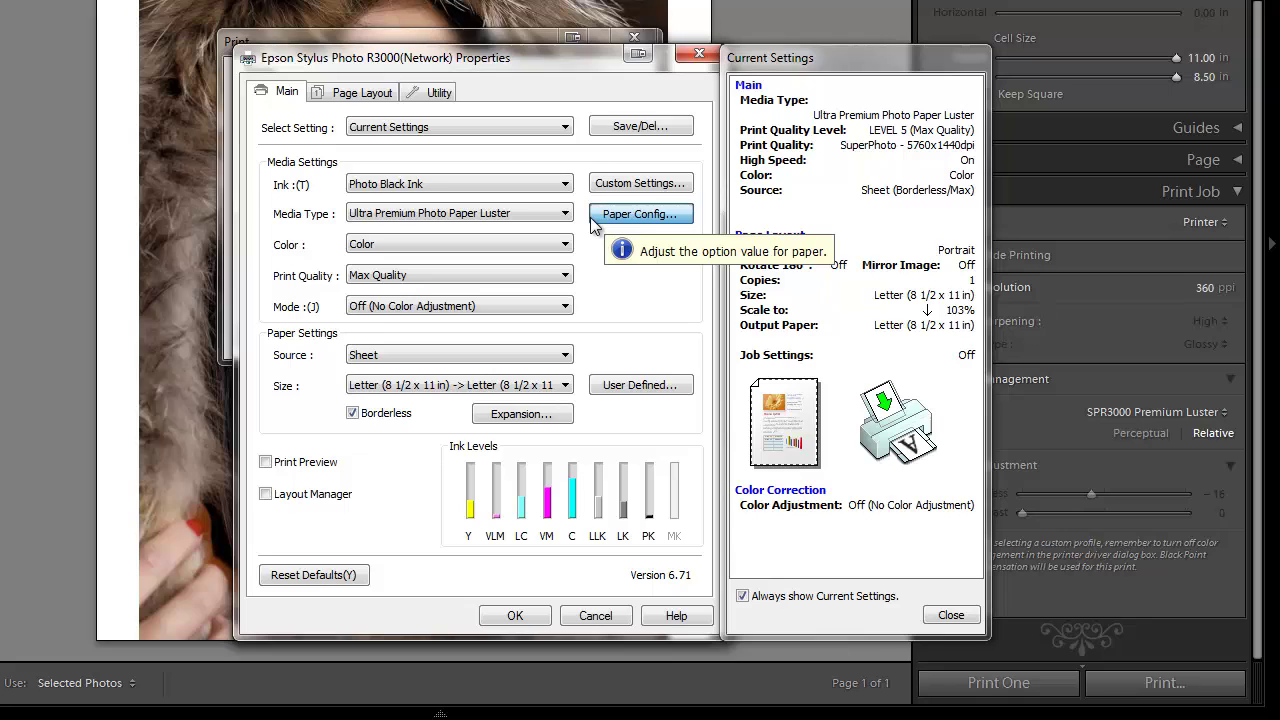
pyautogui.click(592, 223)
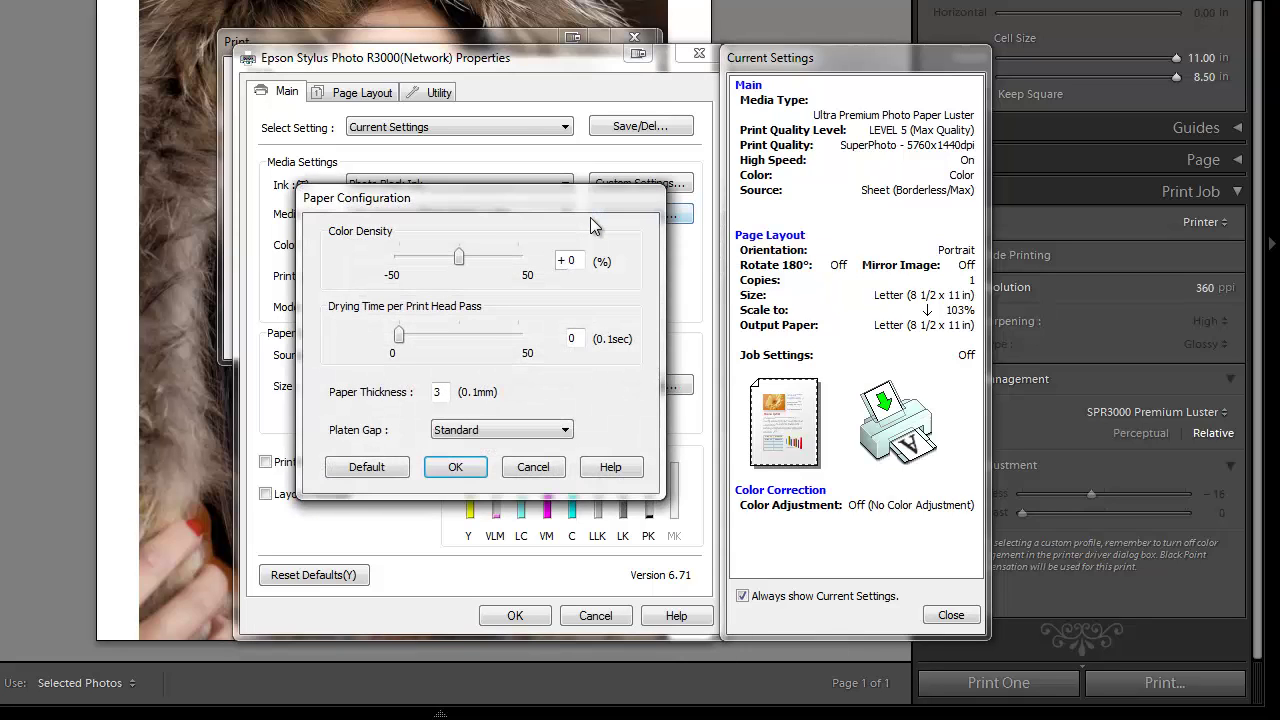
pyautogui.click(519, 472)
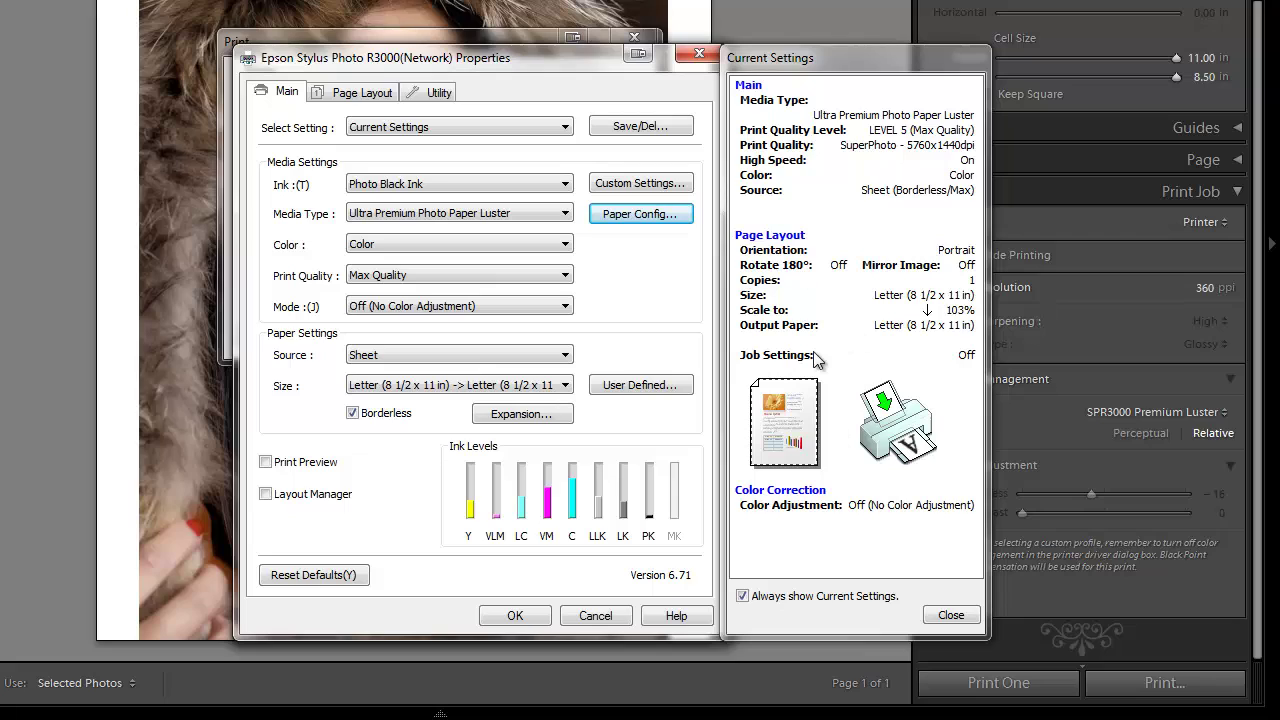
# Step: Accept the printer driver properties and dismiss the print dialog without printing
pyautogui.click(515, 617)
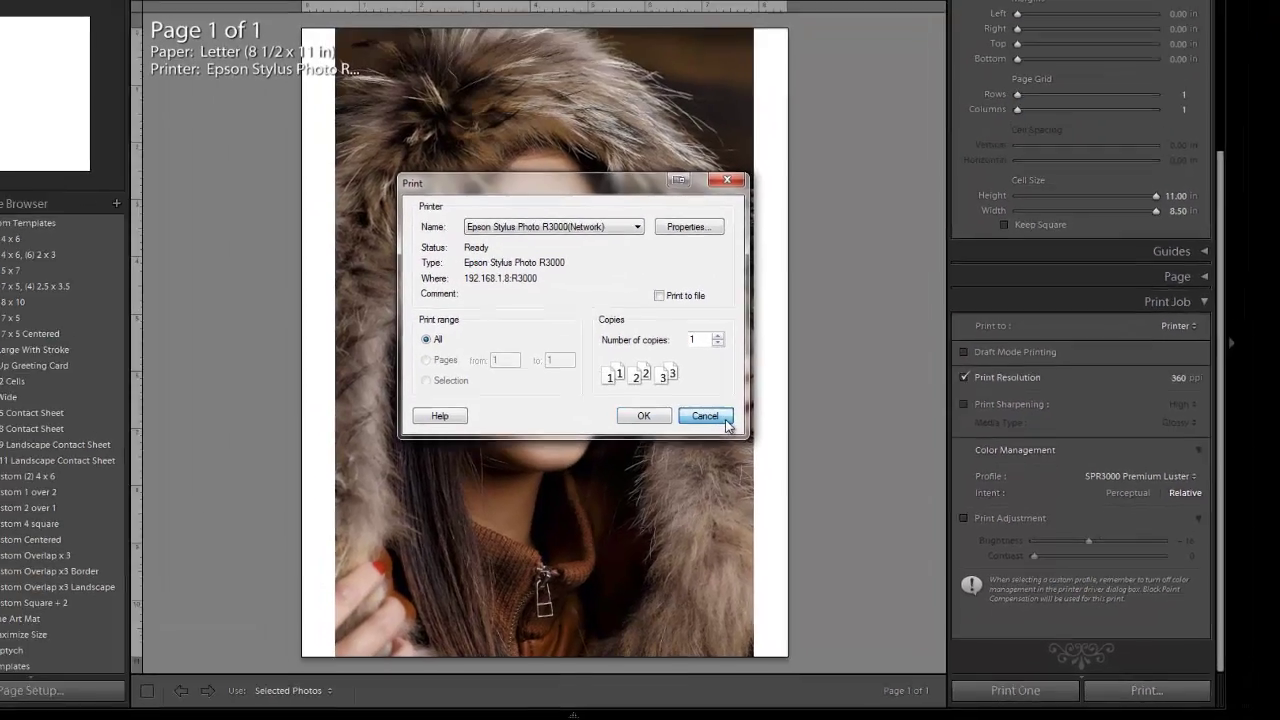
pyautogui.click(628, 338)
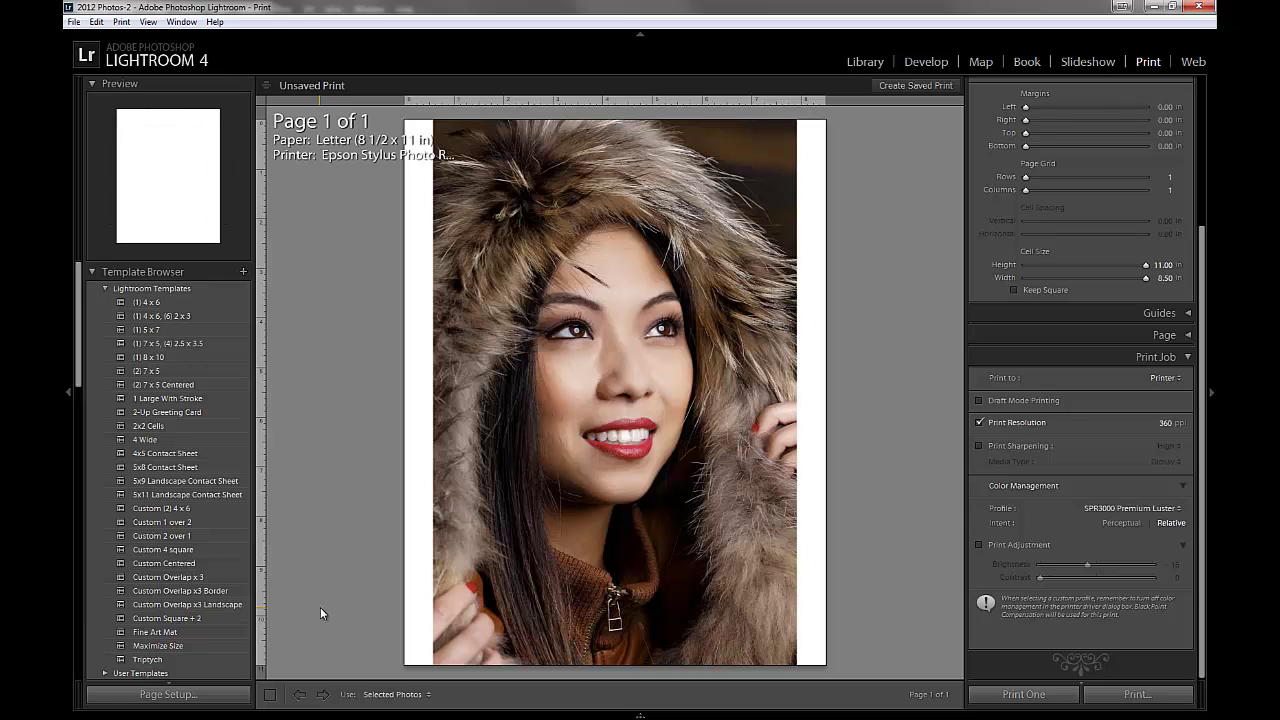
# Step: Change the page setup printer to Epson Stylus Pro 3880 and accept the setup
pyautogui.scroll(-5, 225, 620)
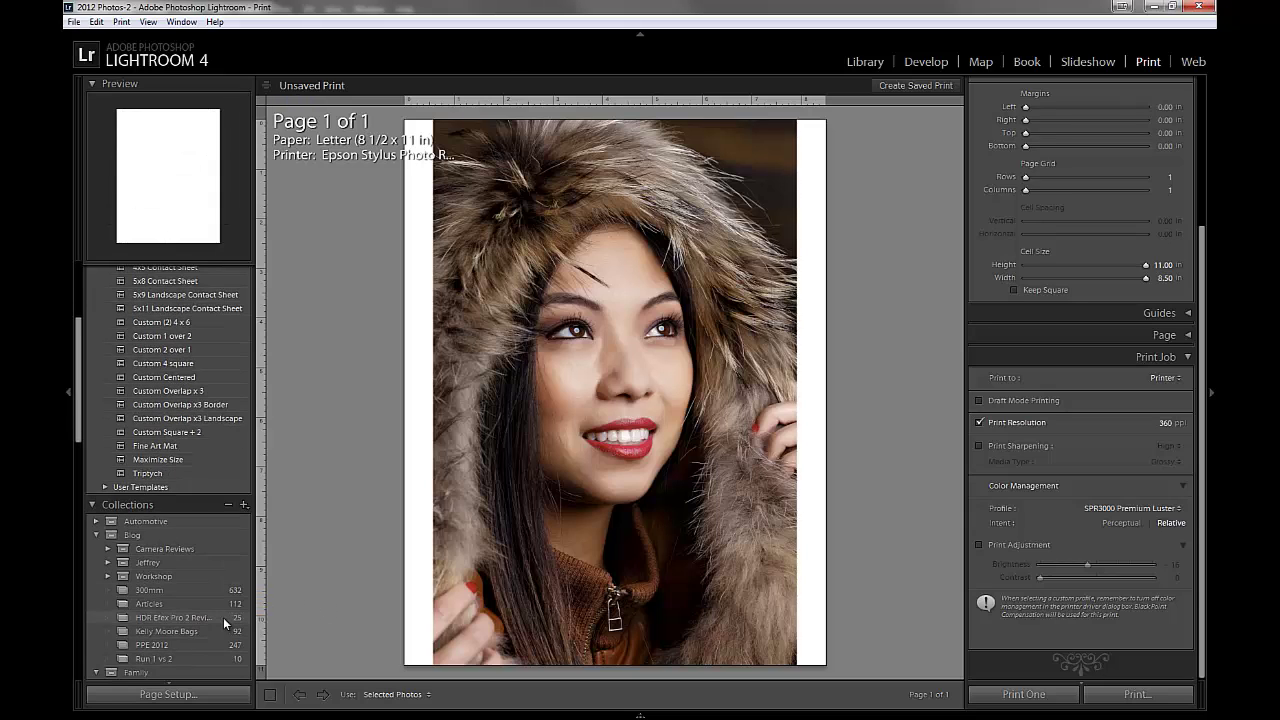
pyautogui.scroll(5, 224, 622)
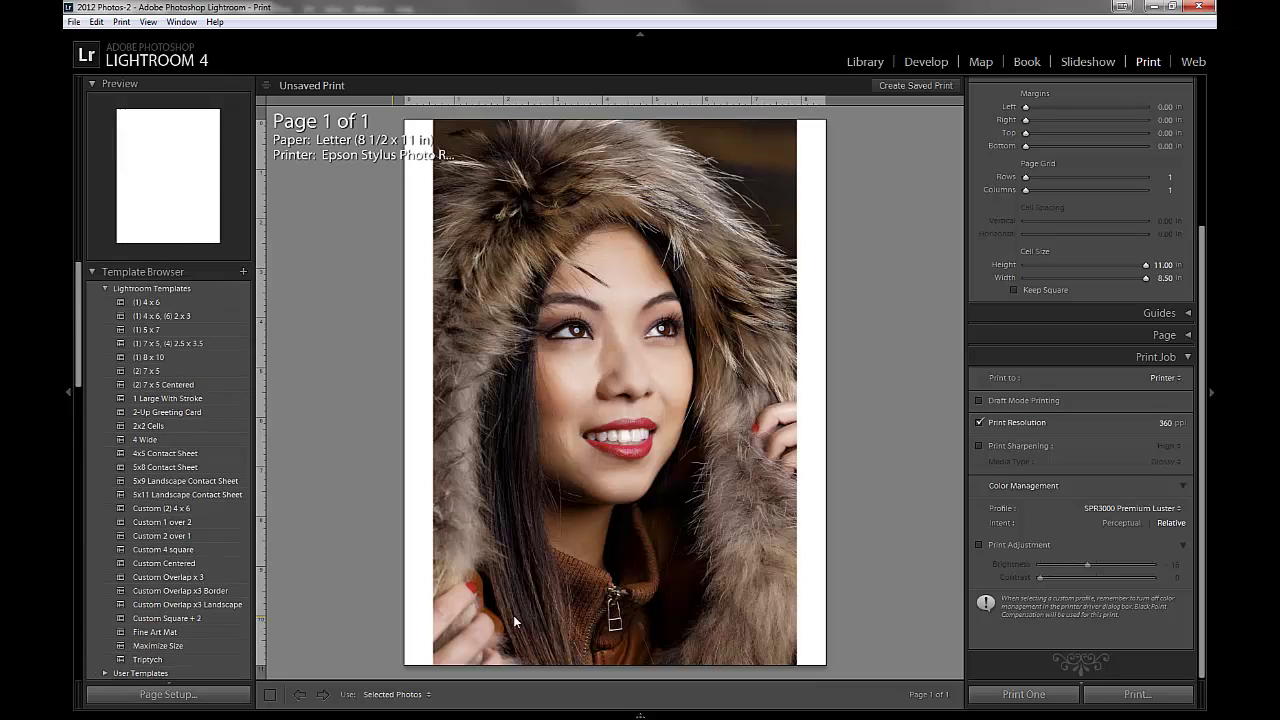
pyautogui.click(198, 694)
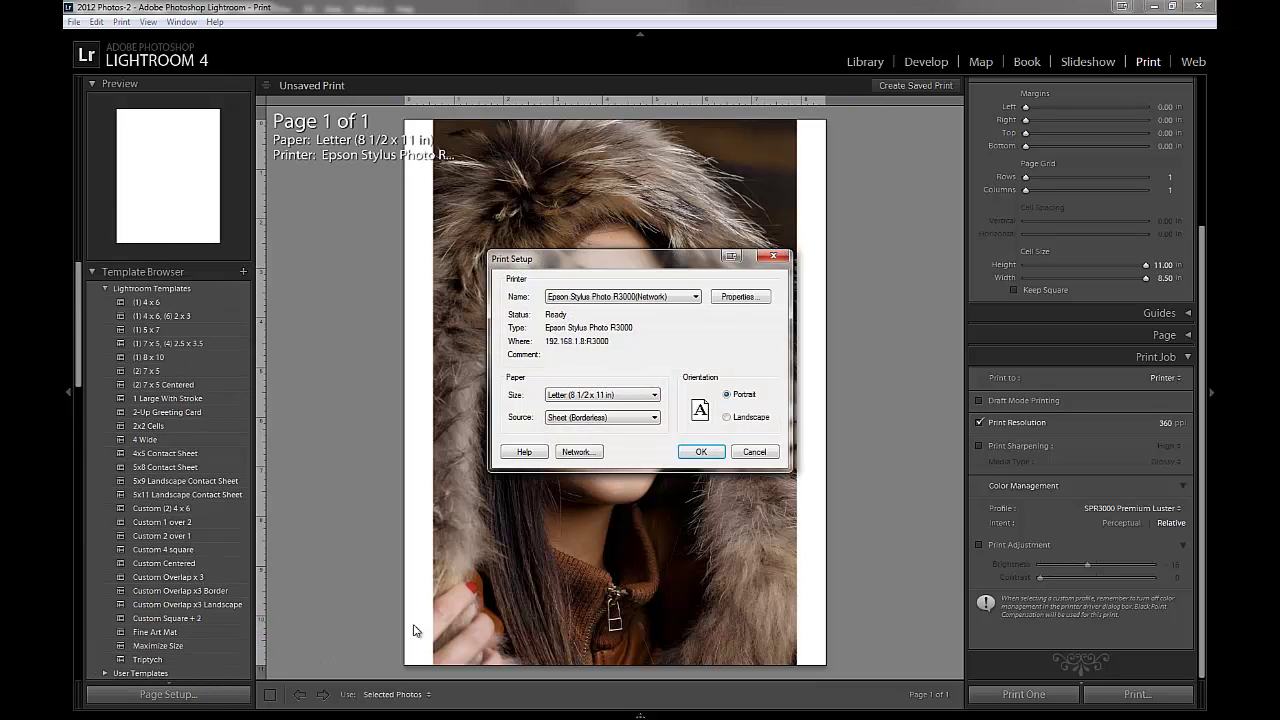
pyautogui.click(661, 303)
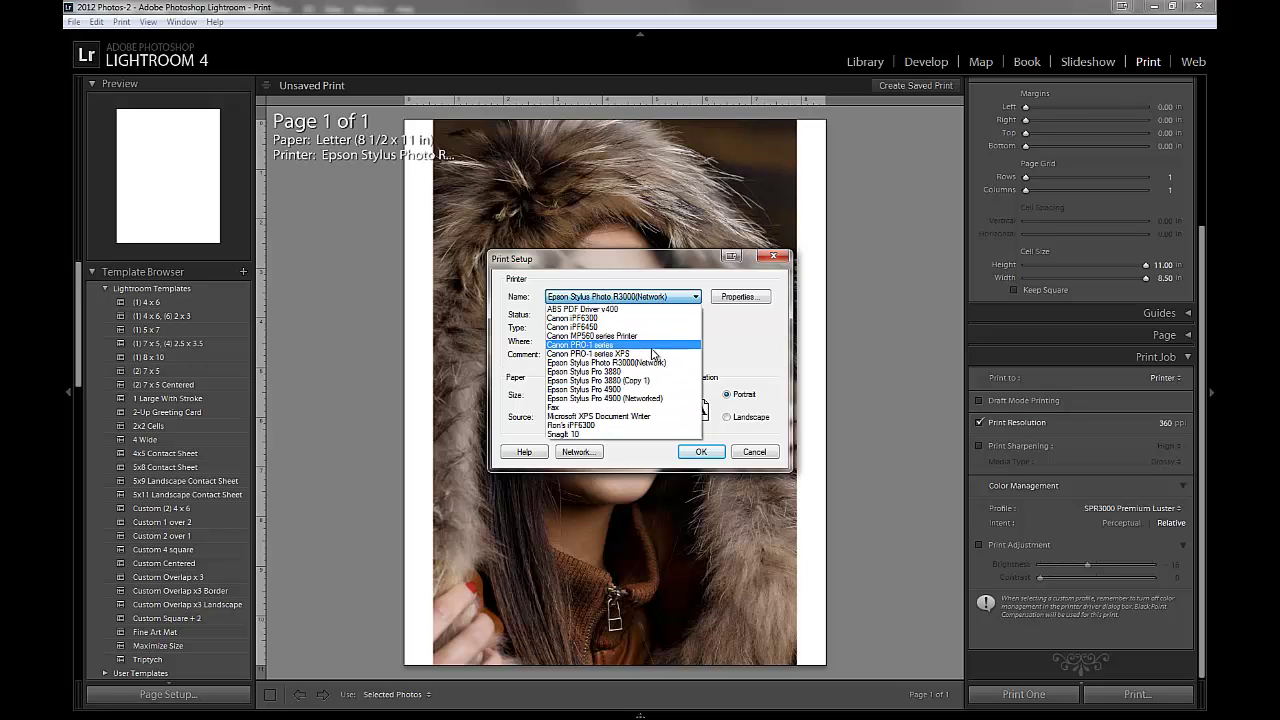
pyautogui.click(648, 375)
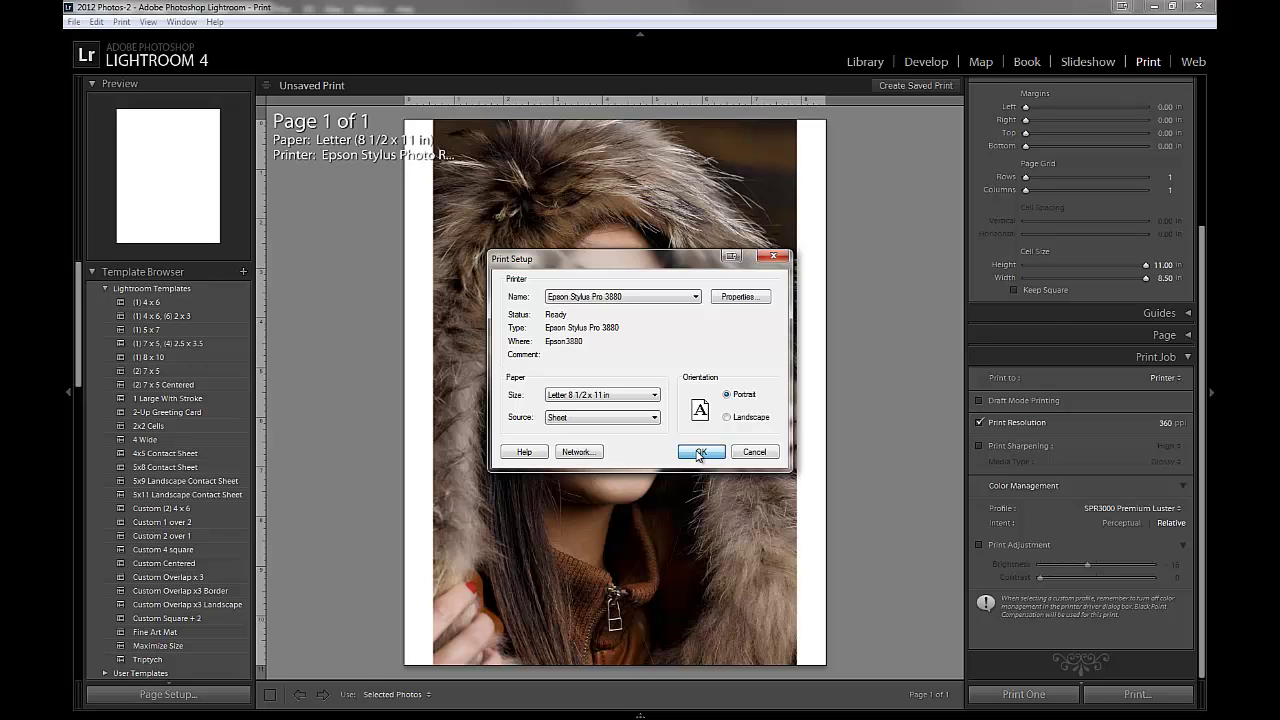
pyautogui.click(699, 453)
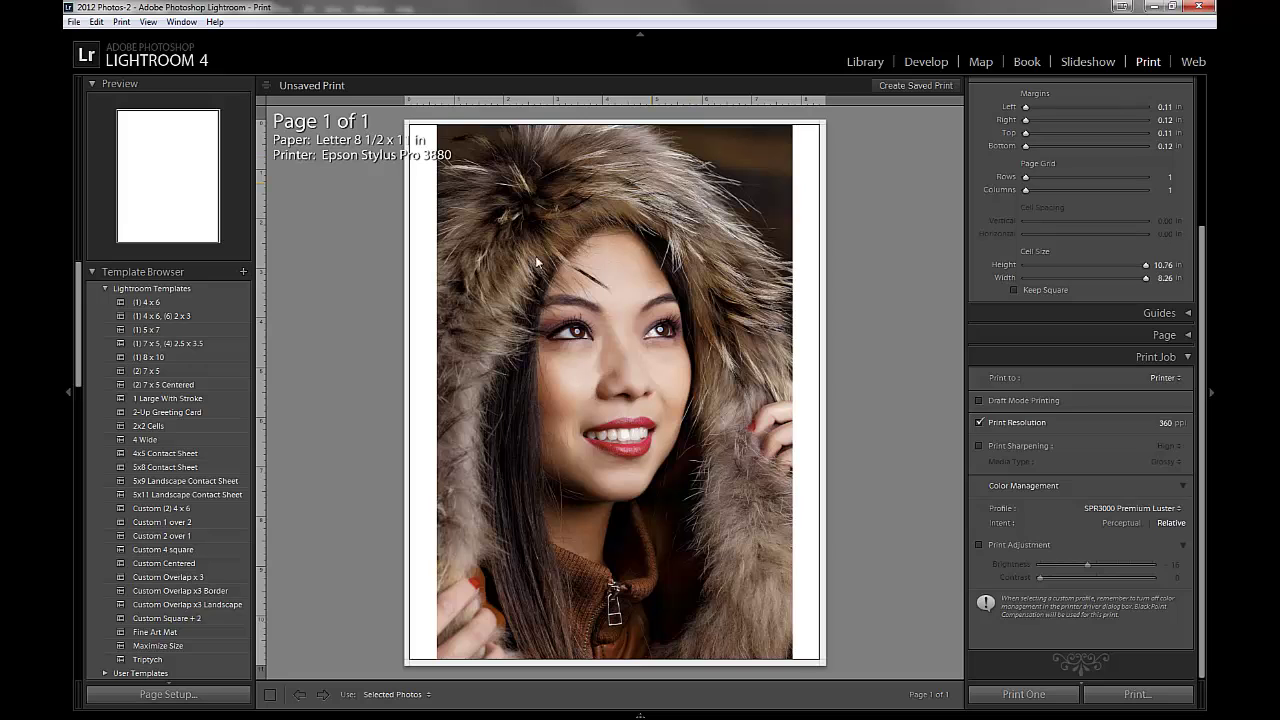
# Step: Set the Epson Stylus Pro 3880 paper source to Sheet (Borderless) in the page setup
pyautogui.click(217, 697)
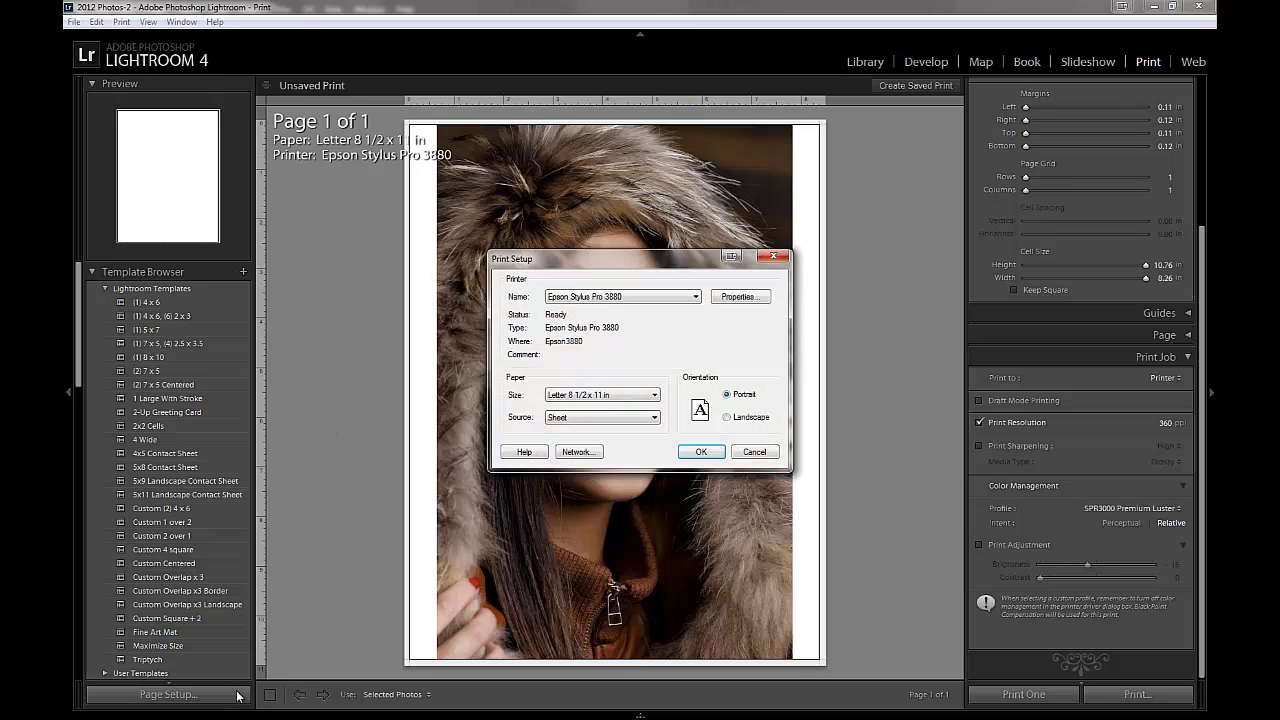
pyautogui.click(569, 418)
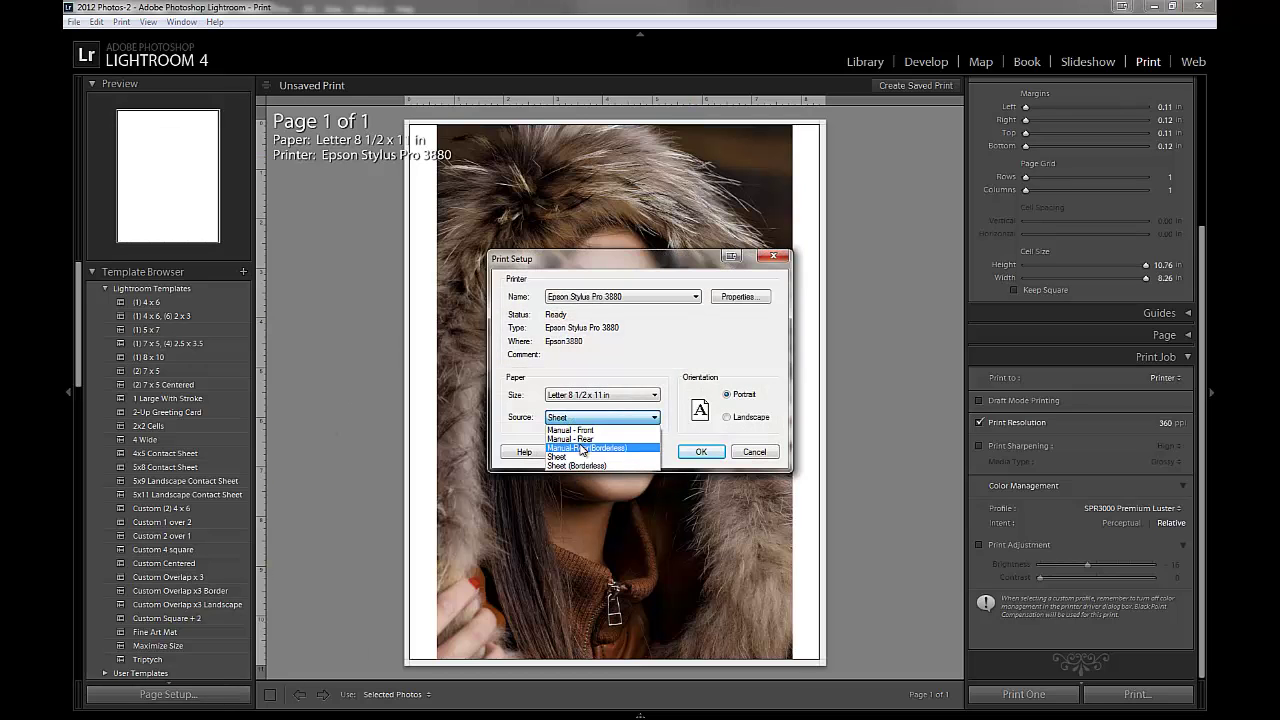
pyautogui.click(583, 466)
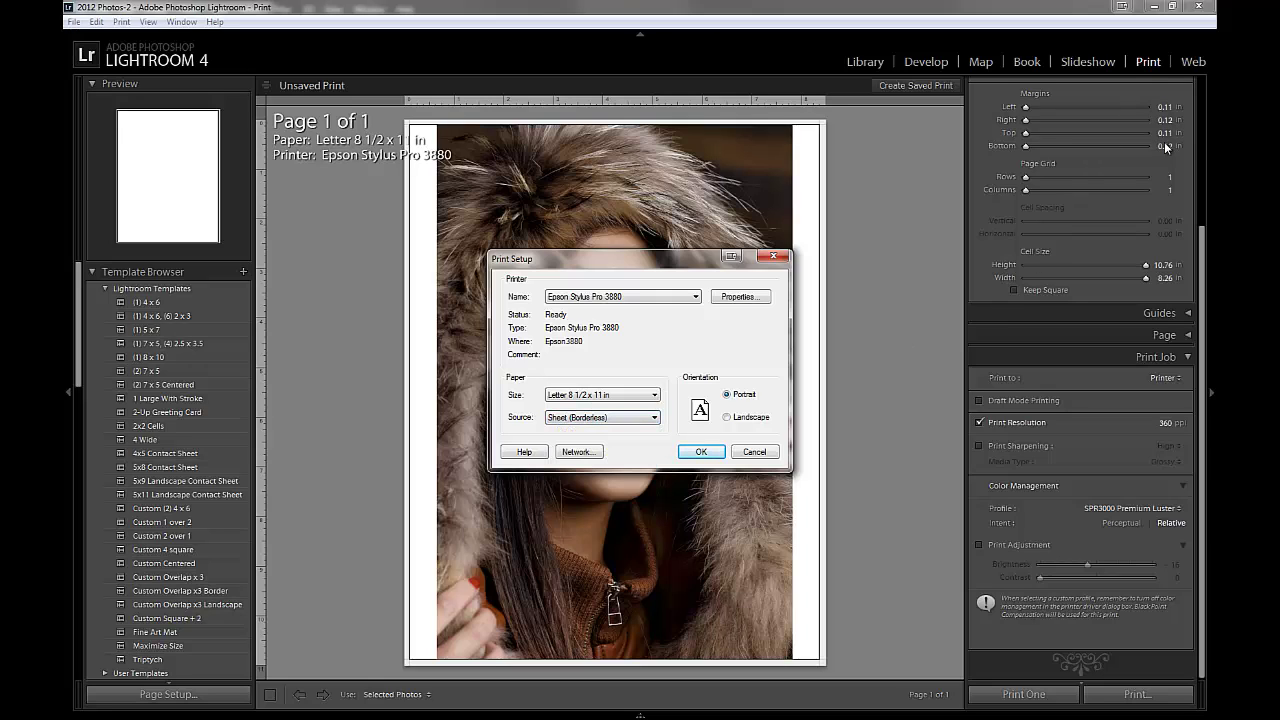
pyautogui.click(700, 452)
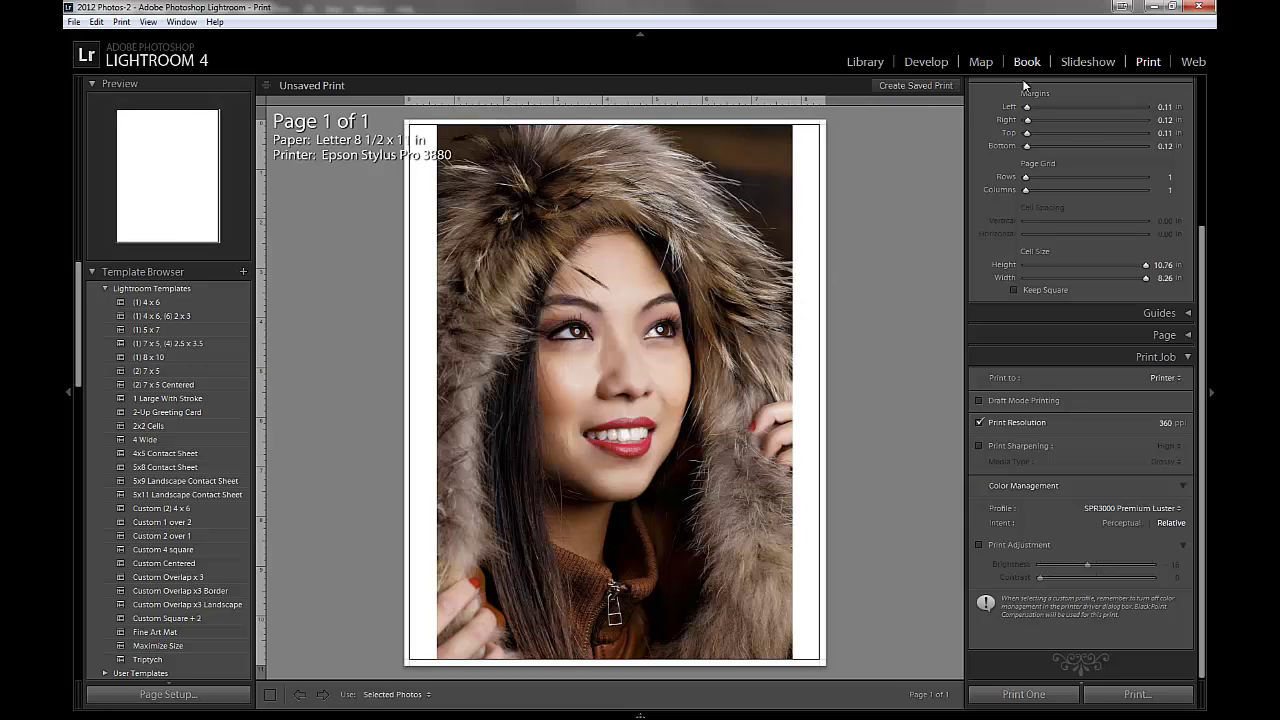
# Step: Set all page margins to 0.00 in and enlarge the cell to 11.00 in high by 8.50 in wide
pyautogui.moveTo(1028, 113); pyautogui.dragTo(1008, 149)
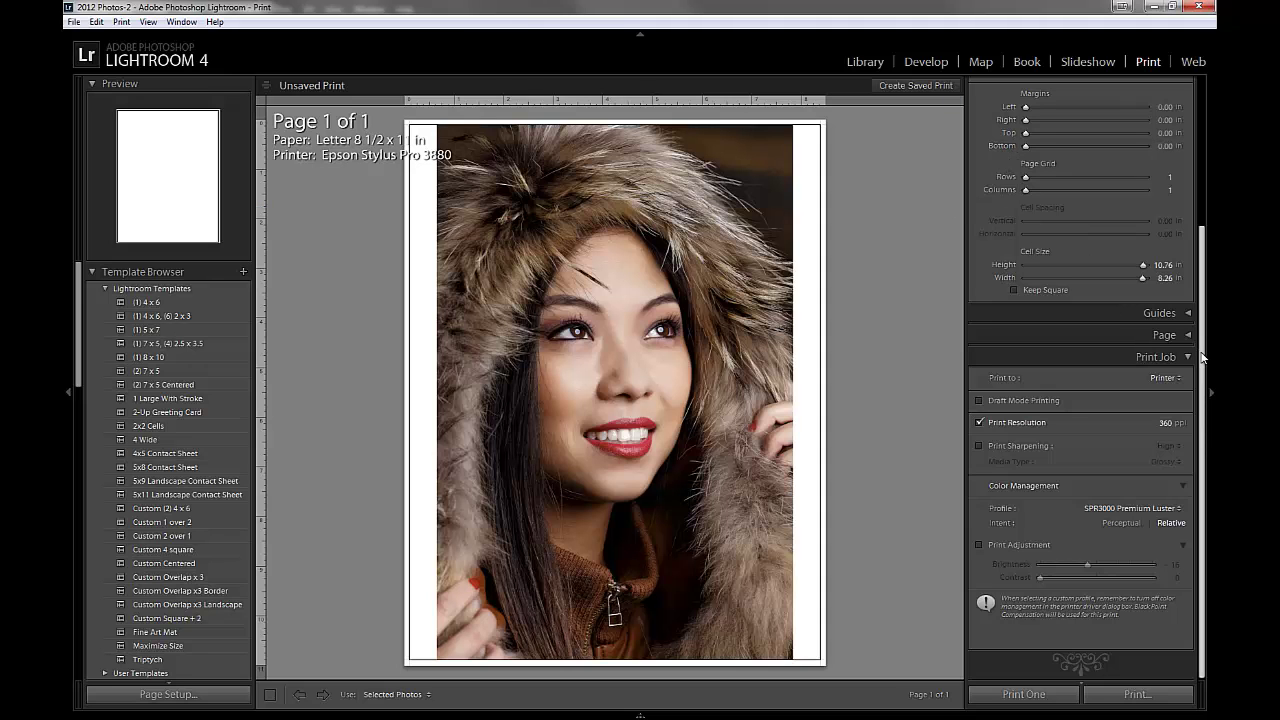
pyautogui.scroll(3, 1200, 358)
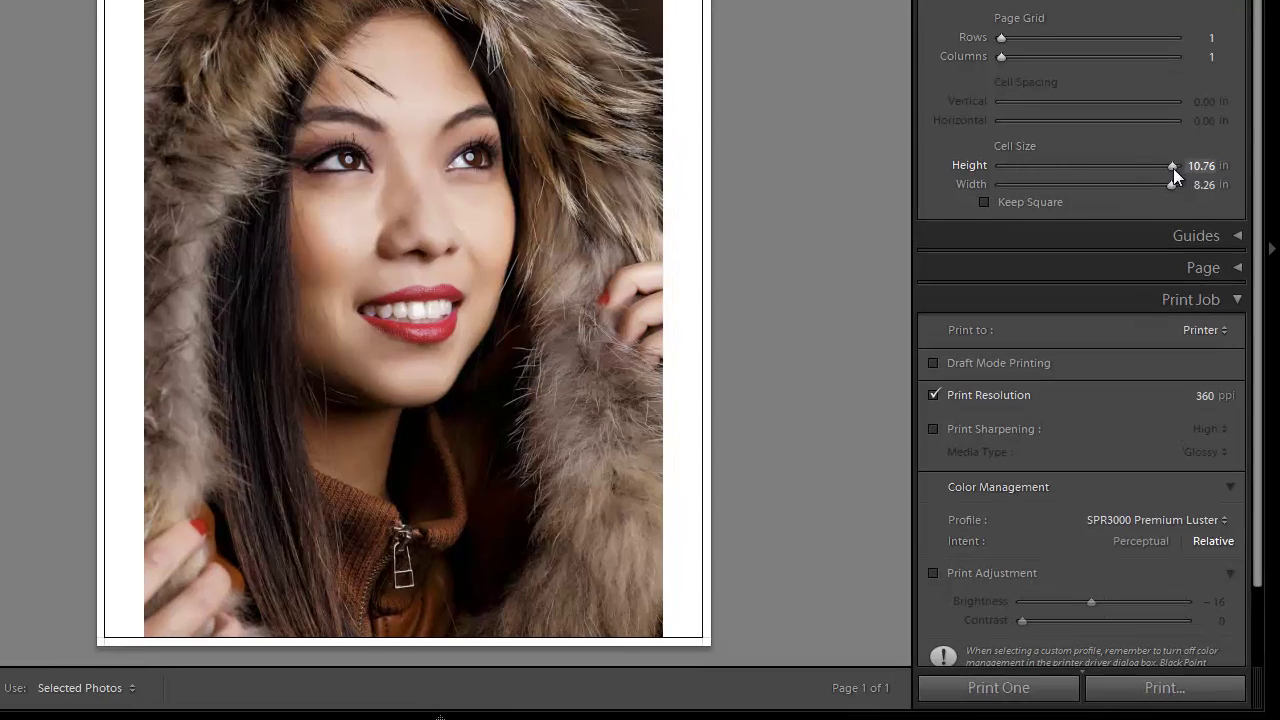
pyautogui.moveTo(1169, 189); pyautogui.dragTo(1176, 184)
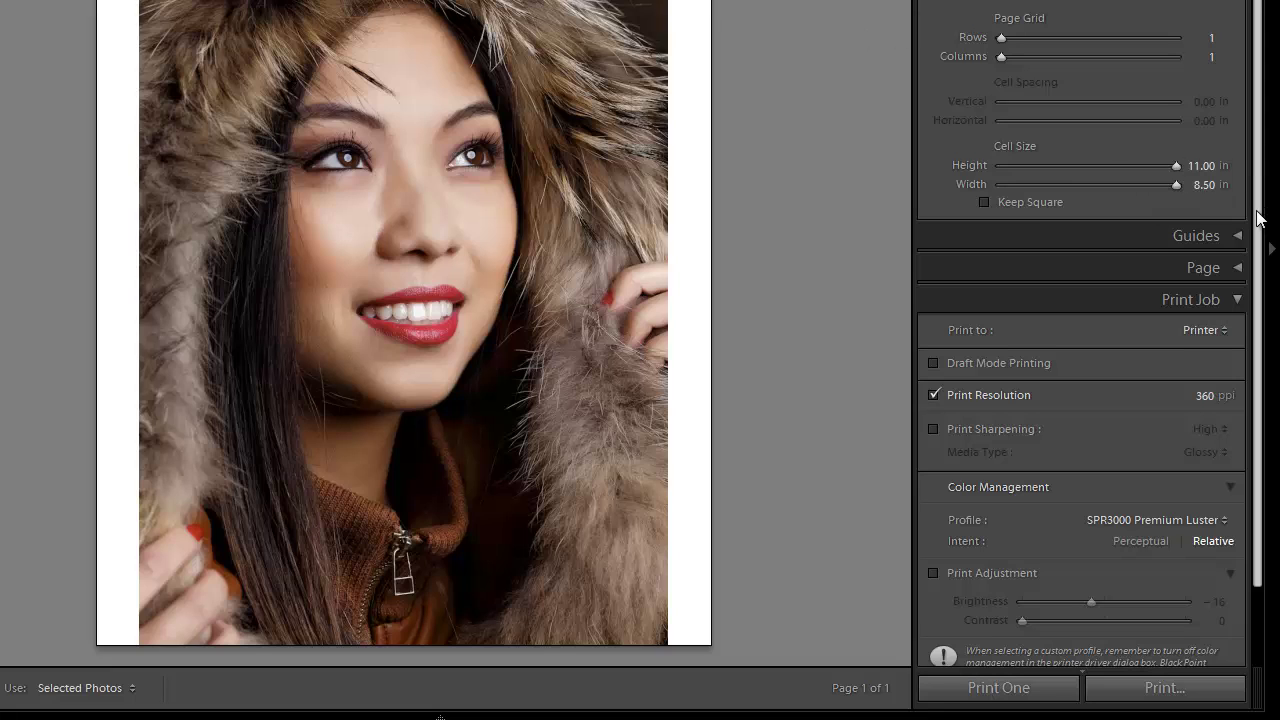
pyautogui.moveTo(1259, 214); pyautogui.dragTo(1257, 310)
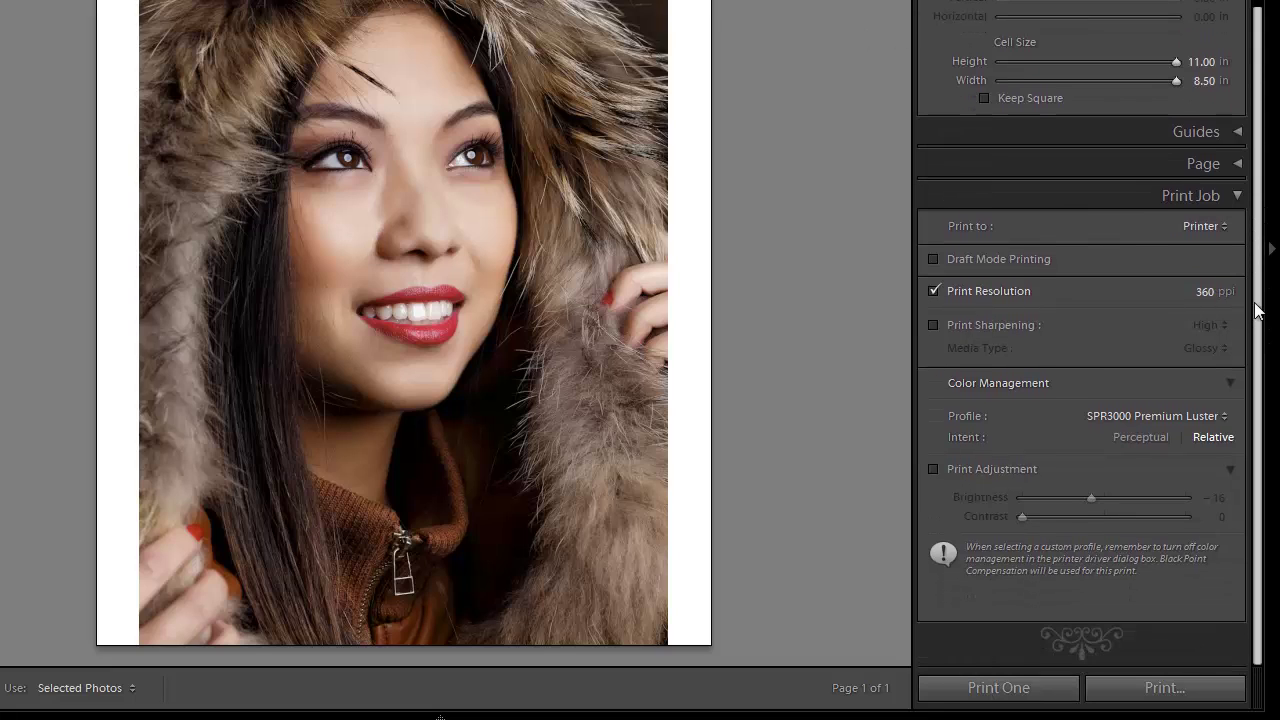
# Step: Set the print profile to Epson Stylus Pro 3880_3885_3890 PremiumLusterPhotoPaper and open the printer's driver properties from the print dialog
pyautogui.click(1146, 413)
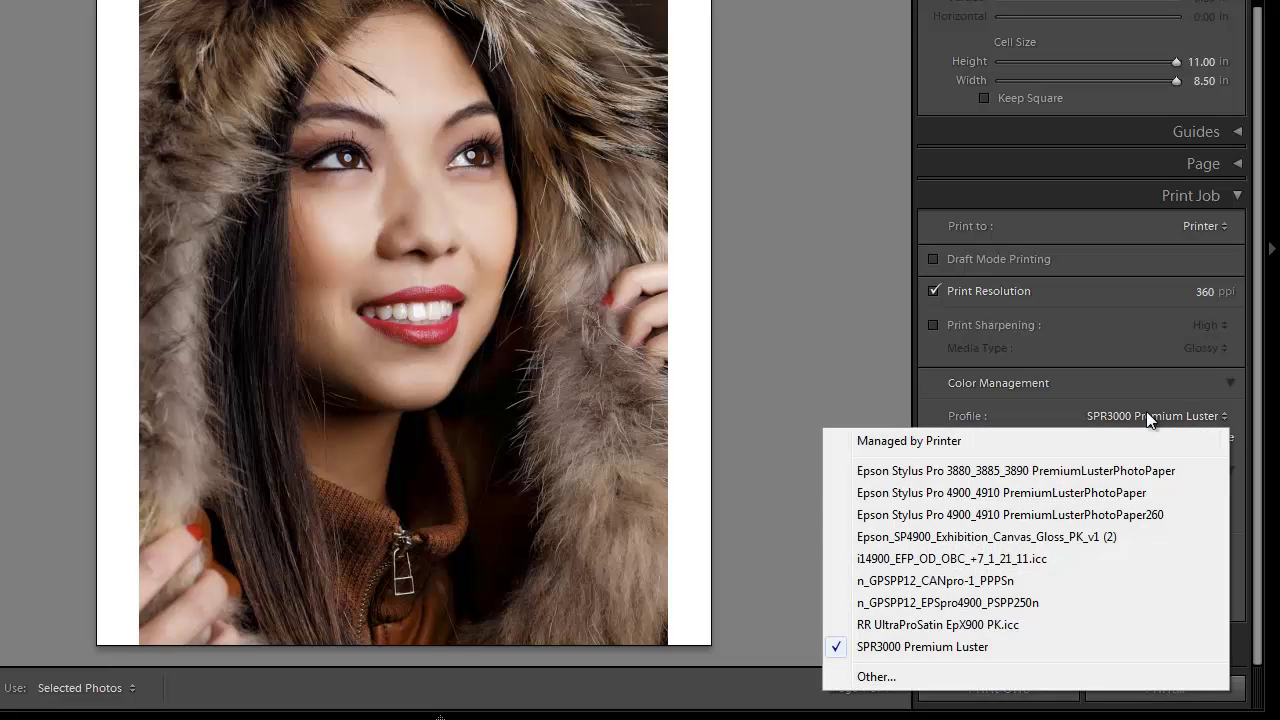
pyautogui.click(1119, 472)
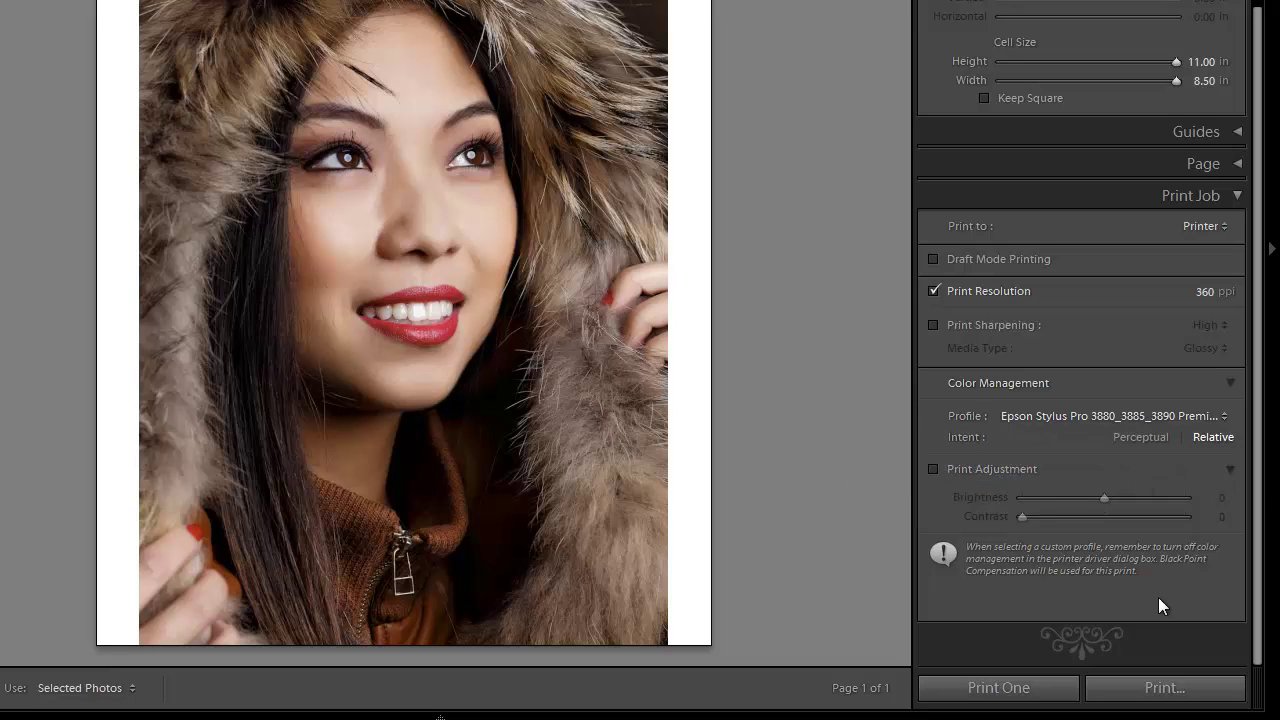
pyautogui.click(1148, 688)
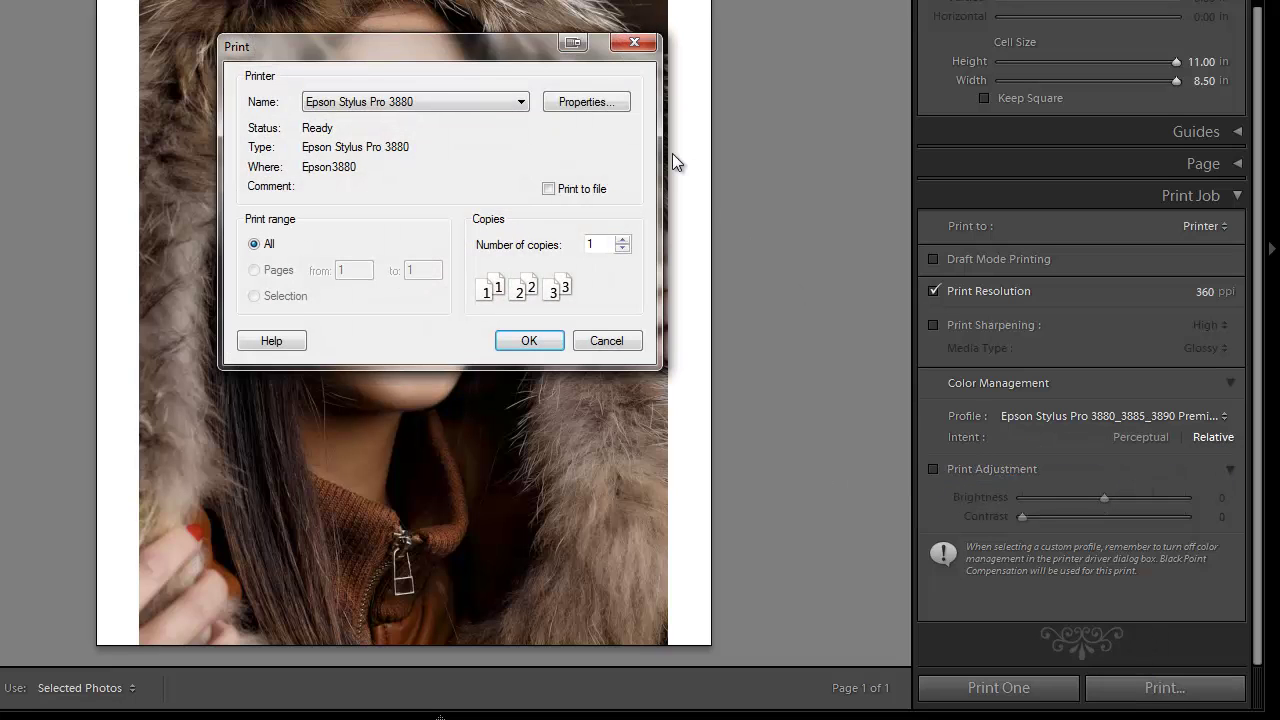
pyautogui.click(610, 110)
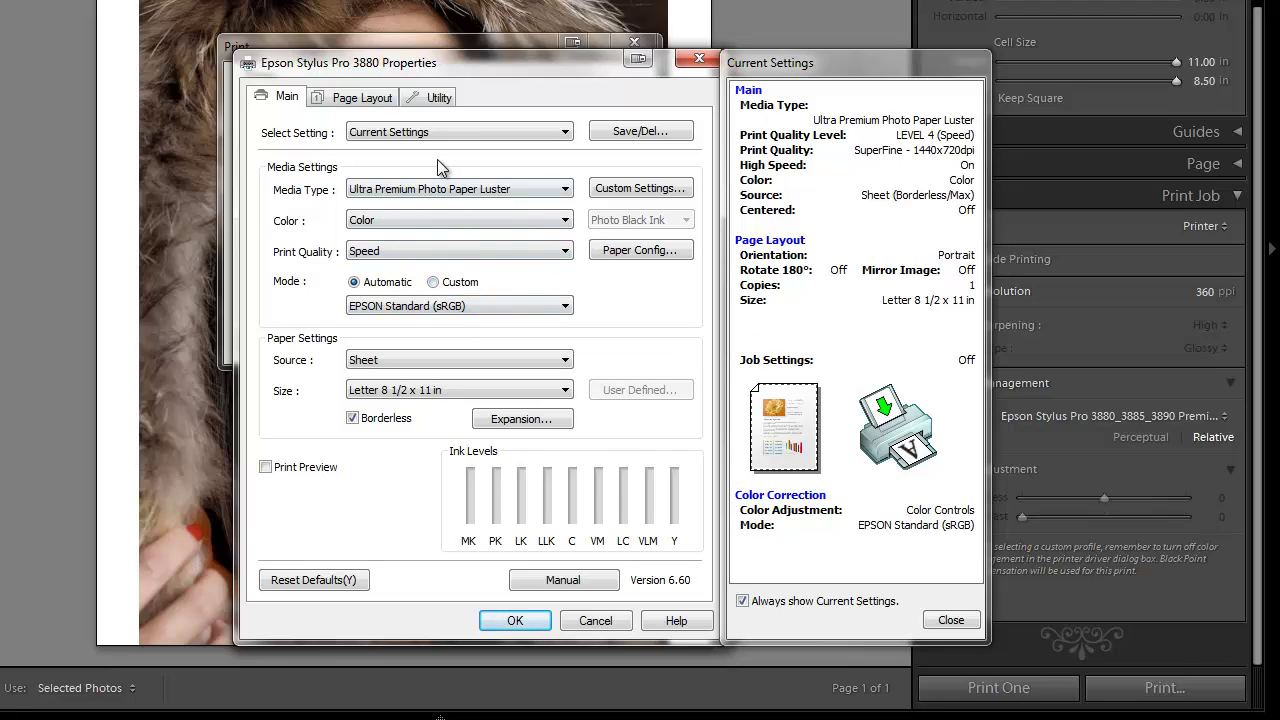
# Step: Choose Ultra Premium Photo Paper Luster as the media type and keep the color setting on Color
pyautogui.click(422, 197)
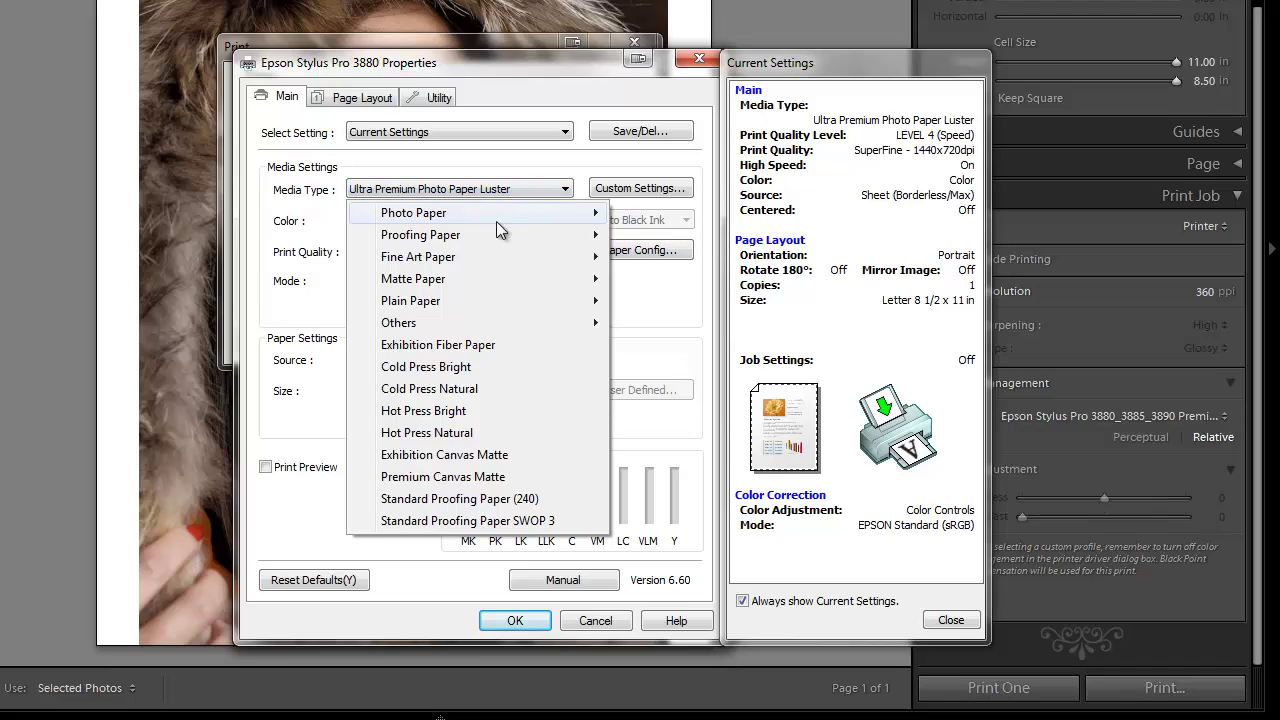
pyautogui.moveTo(490, 214)
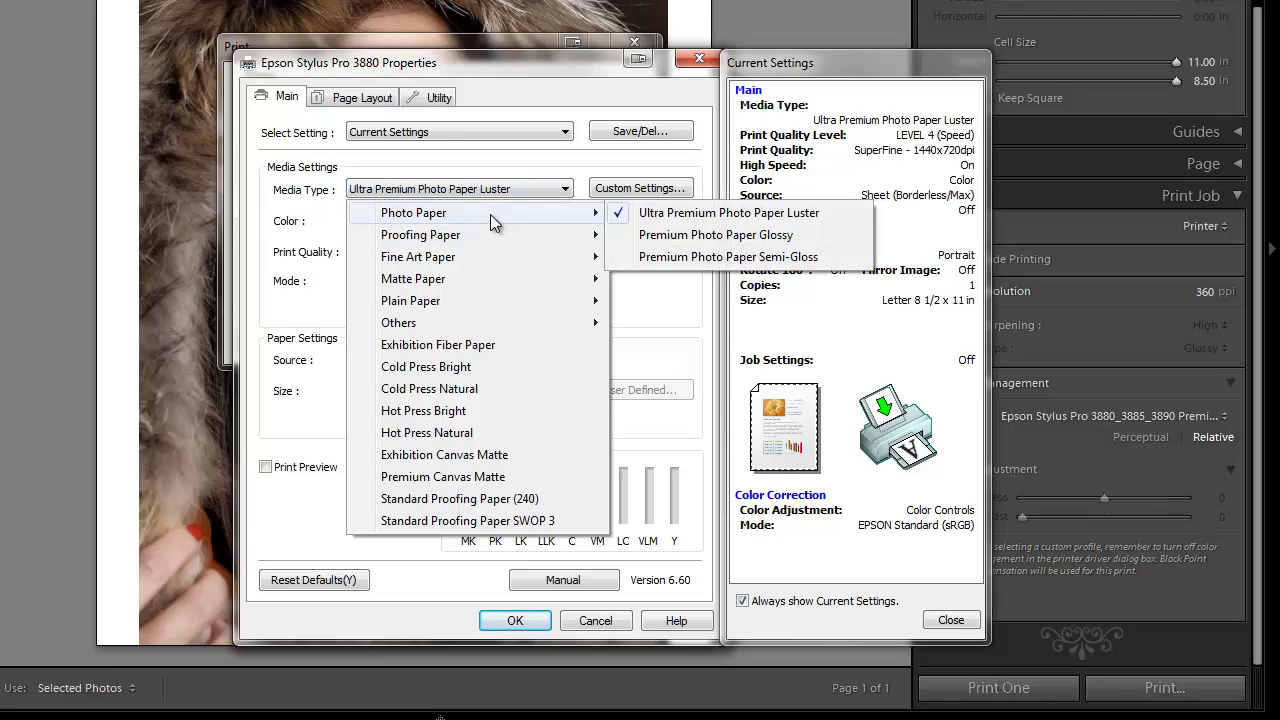
pyautogui.click(705, 214)
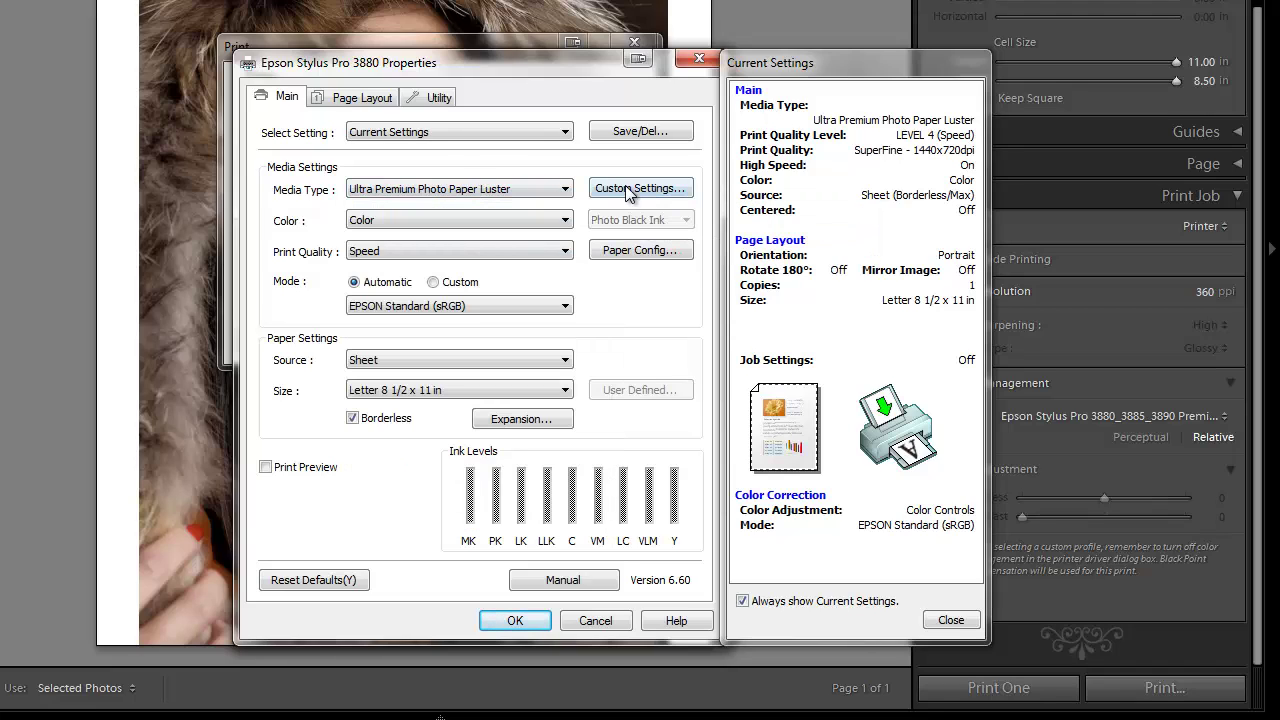
pyautogui.click(412, 222)
pyautogui.click(412, 222)
# Step: Raise the print quality to LEVEL 5 (SuperPhoto - 2880x1440dpi) through the Quality Options and accept it
pyautogui.click(446, 253)
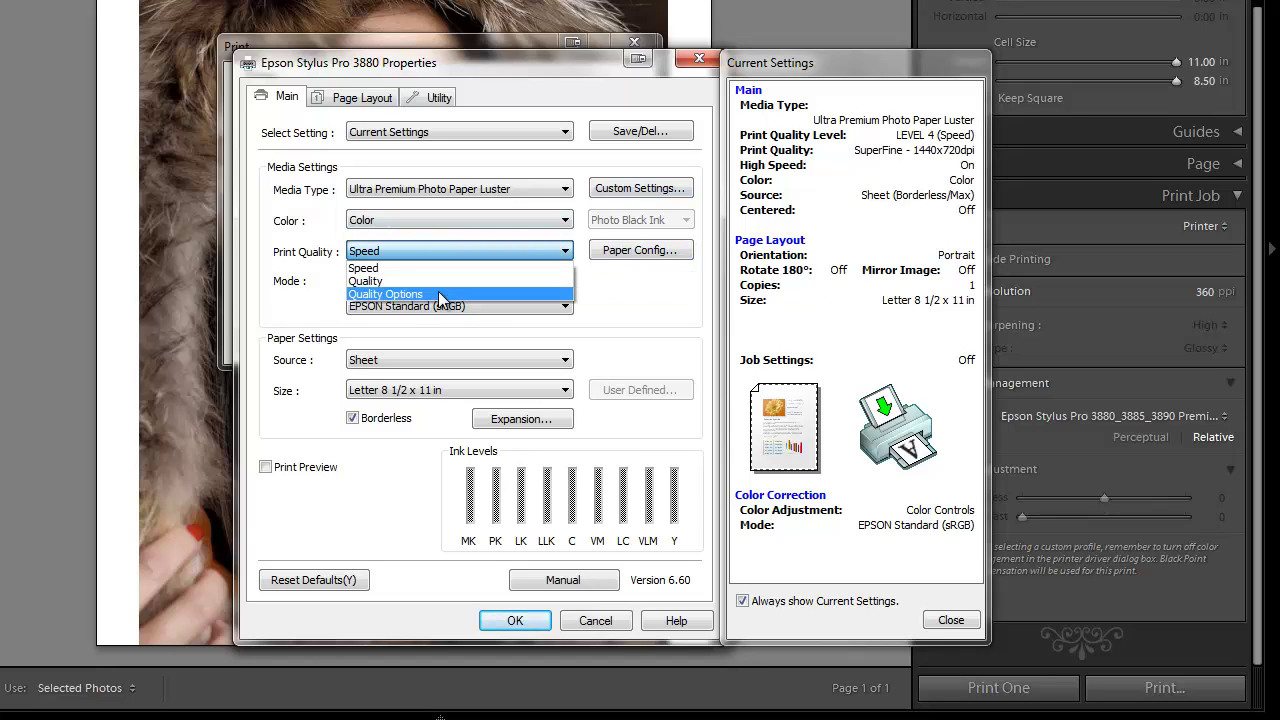
pyautogui.click(437, 295)
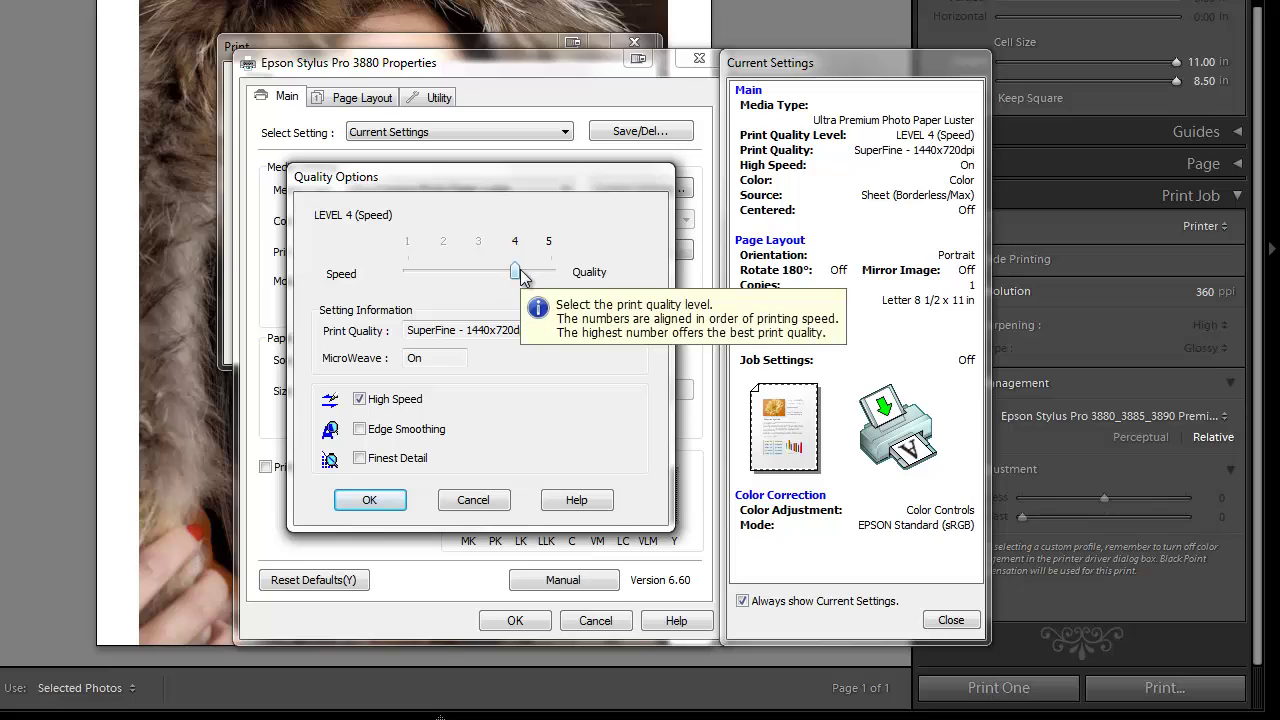
pyautogui.moveTo(514, 271); pyautogui.dragTo(592, 269)
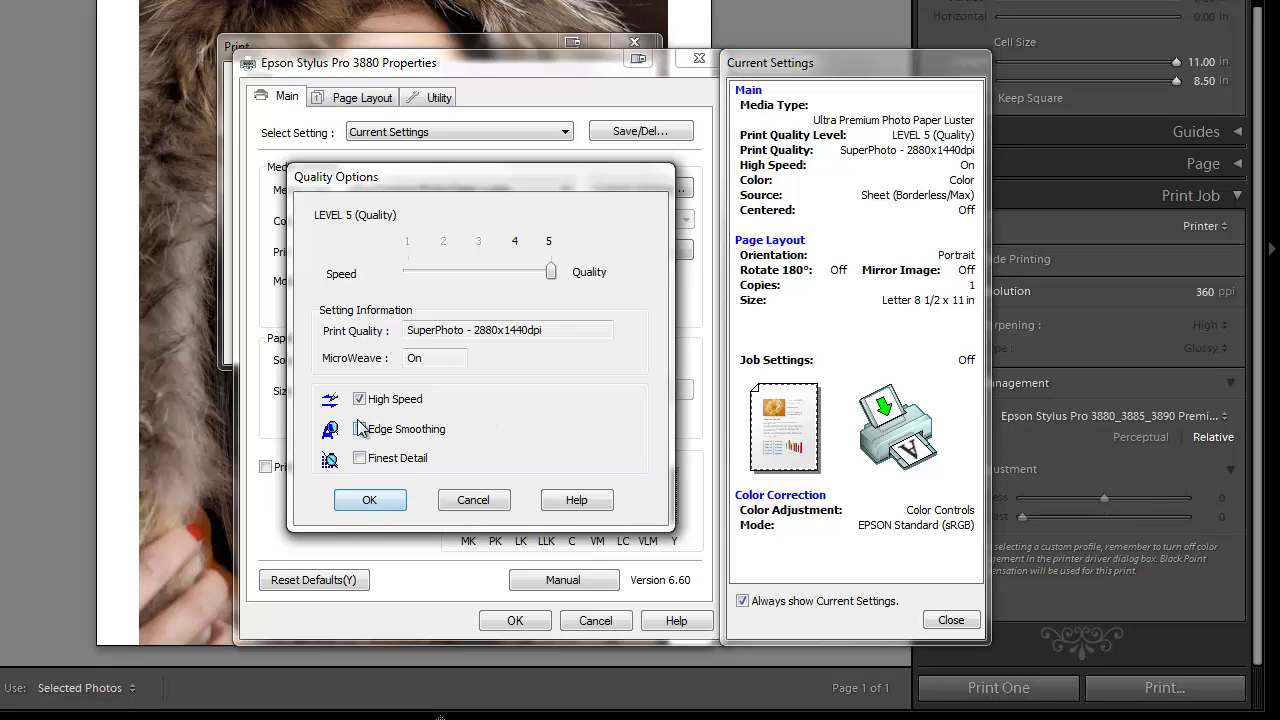
pyautogui.click(368, 500)
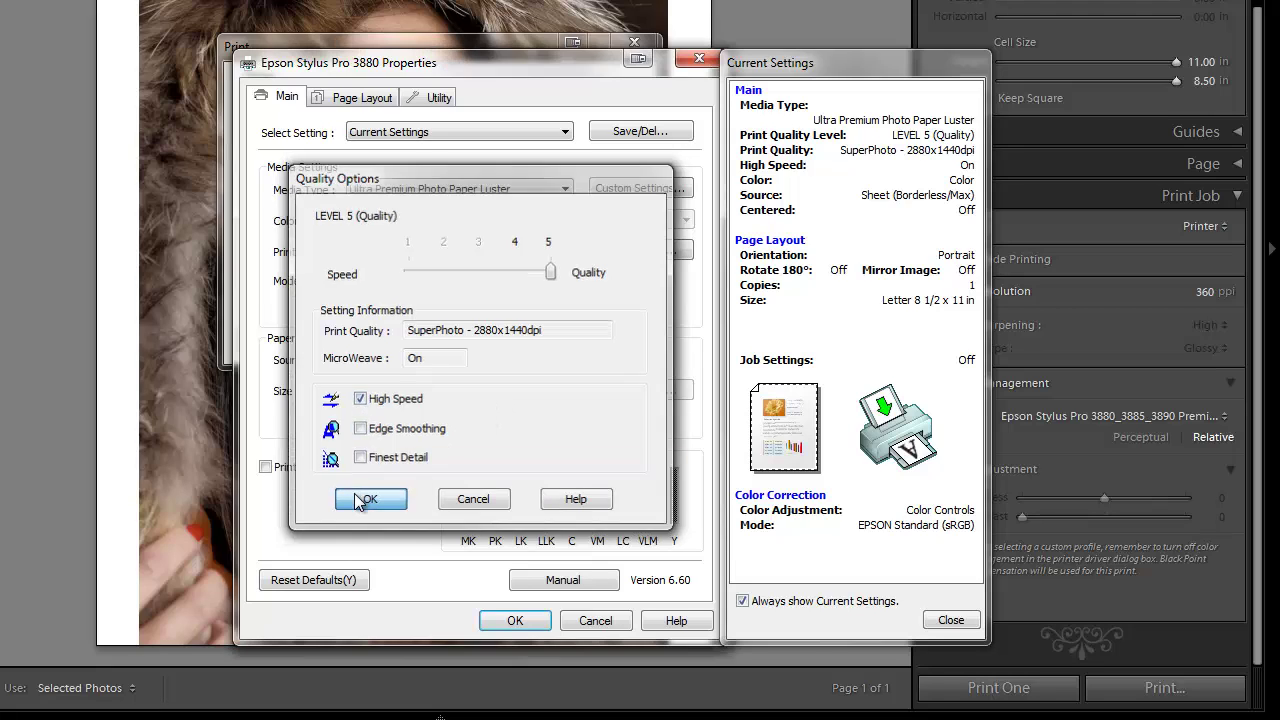
# Step: Switch the color mode to Custom and set it to Off (No Color Adjustment)
pyautogui.click(412, 306)
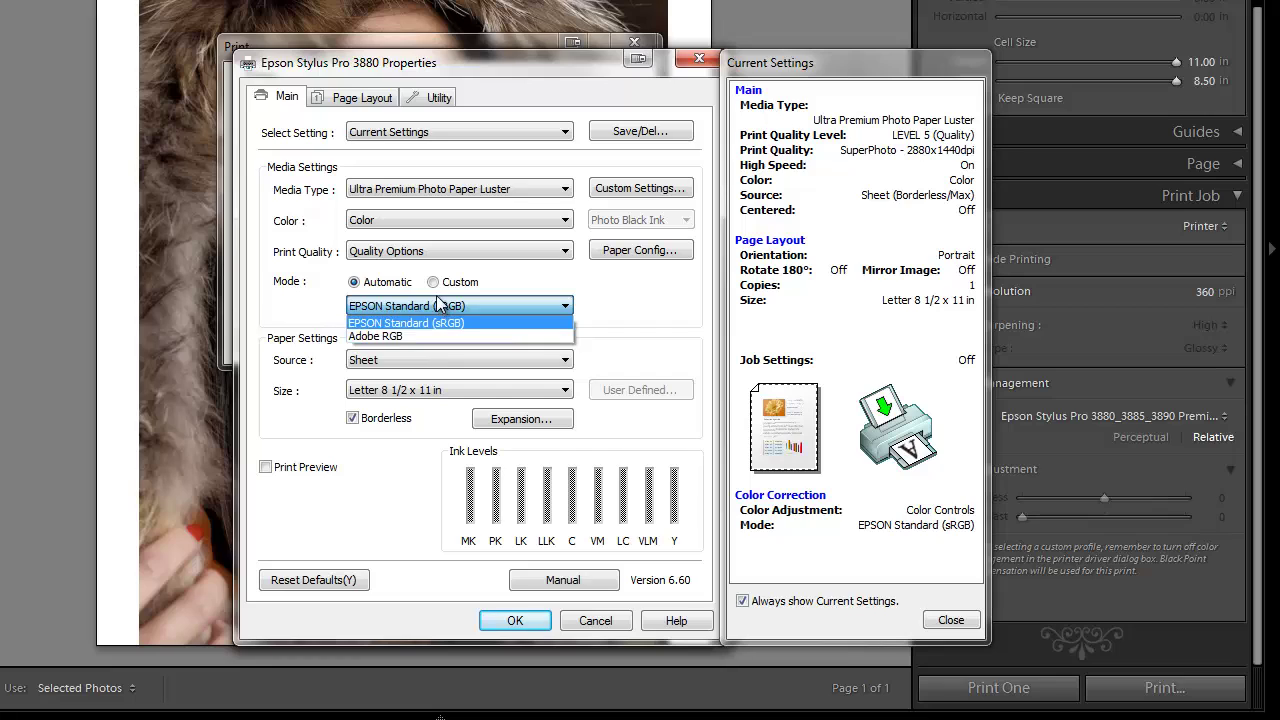
pyautogui.click(435, 284)
pyautogui.click(434, 282)
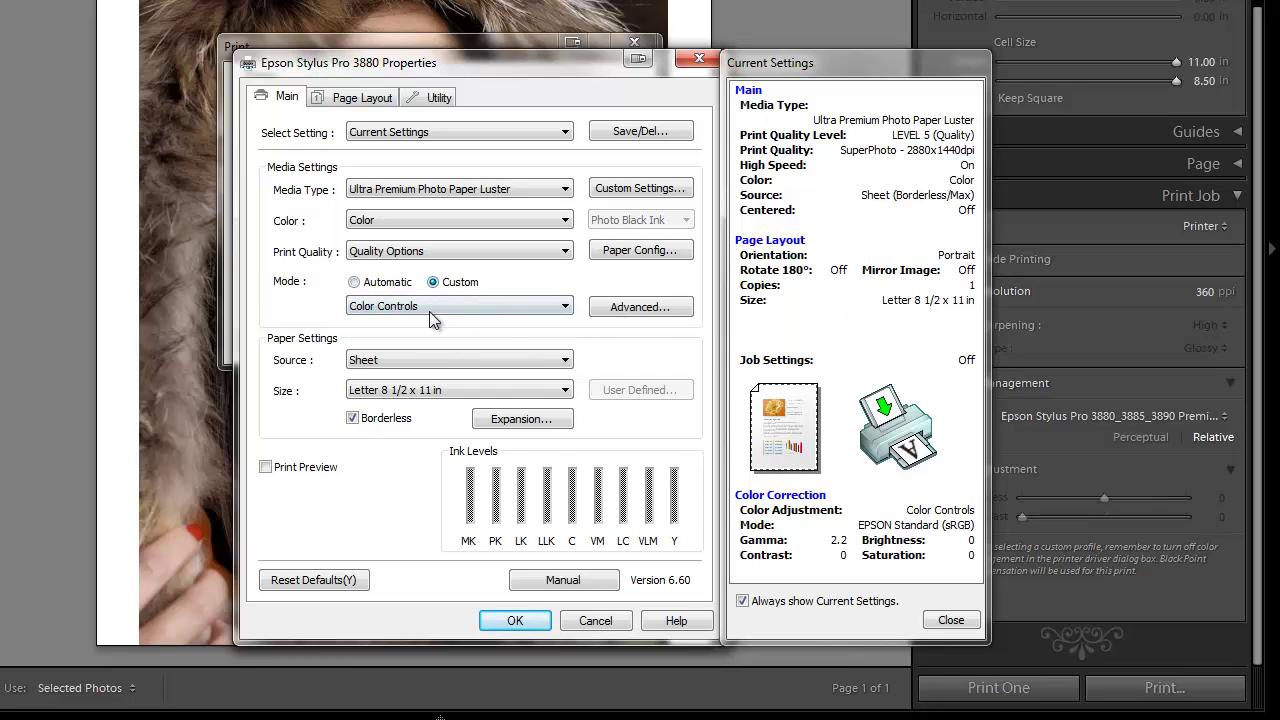
pyautogui.click(437, 310)
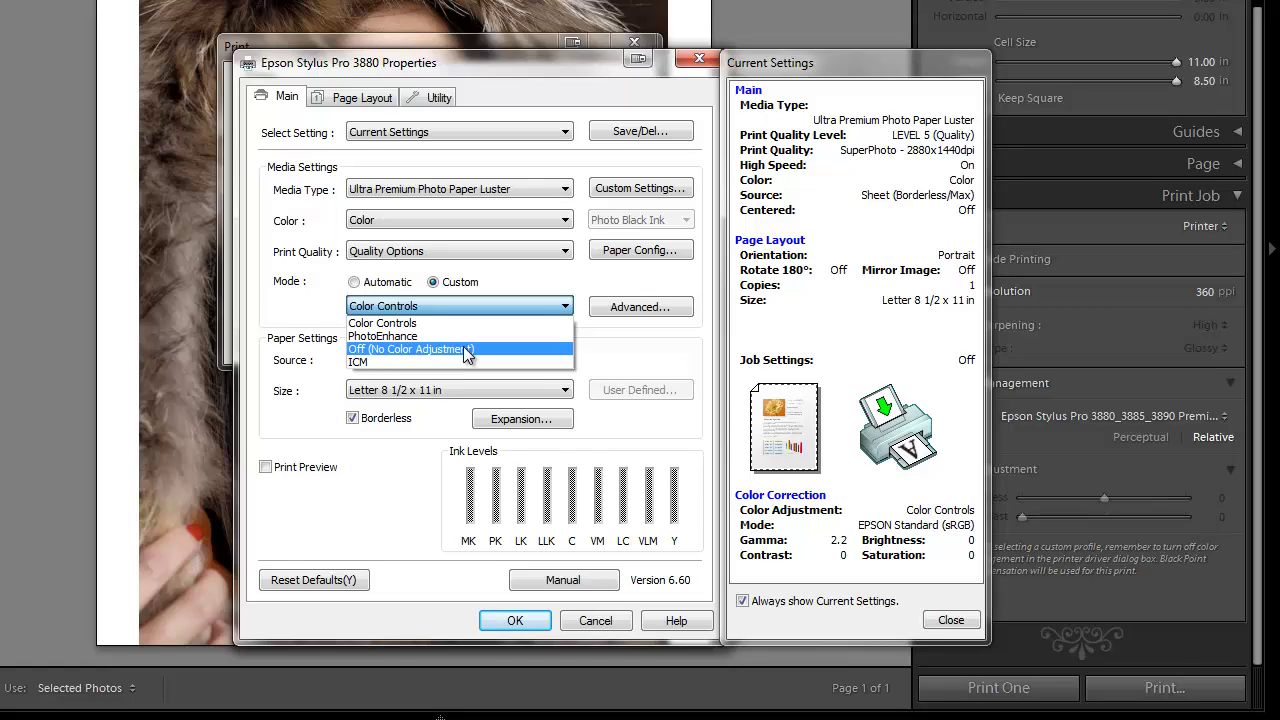
pyautogui.click(465, 349)
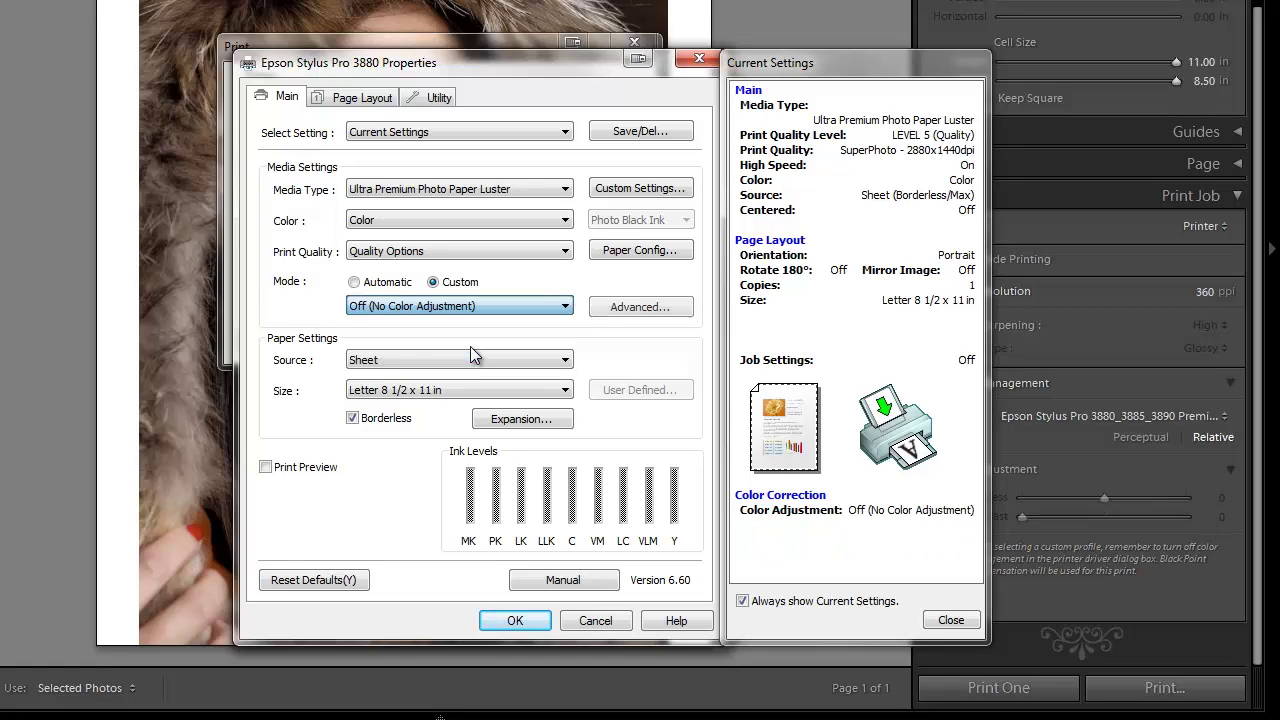
# Step: Set the driver's paper source to Manual - Rear and keep the paper size at Letter 8 1/2 x 11 in
pyautogui.click(384, 364)
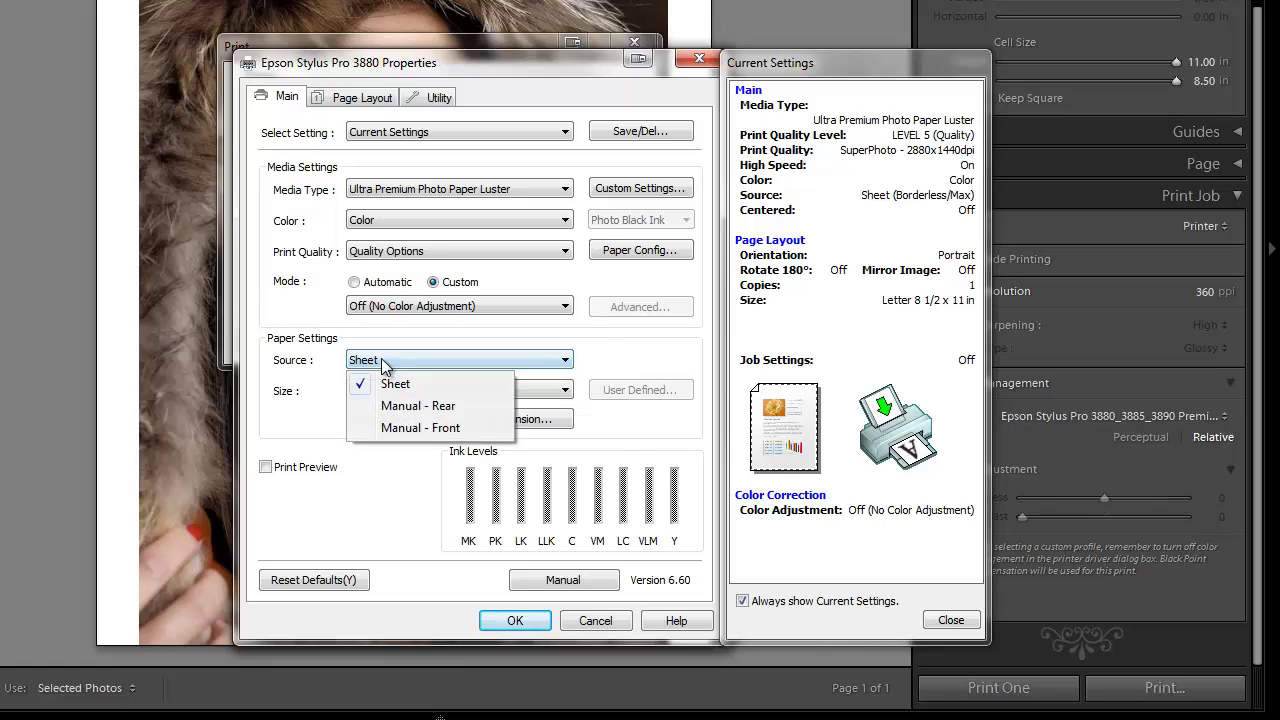
pyautogui.click(413, 416)
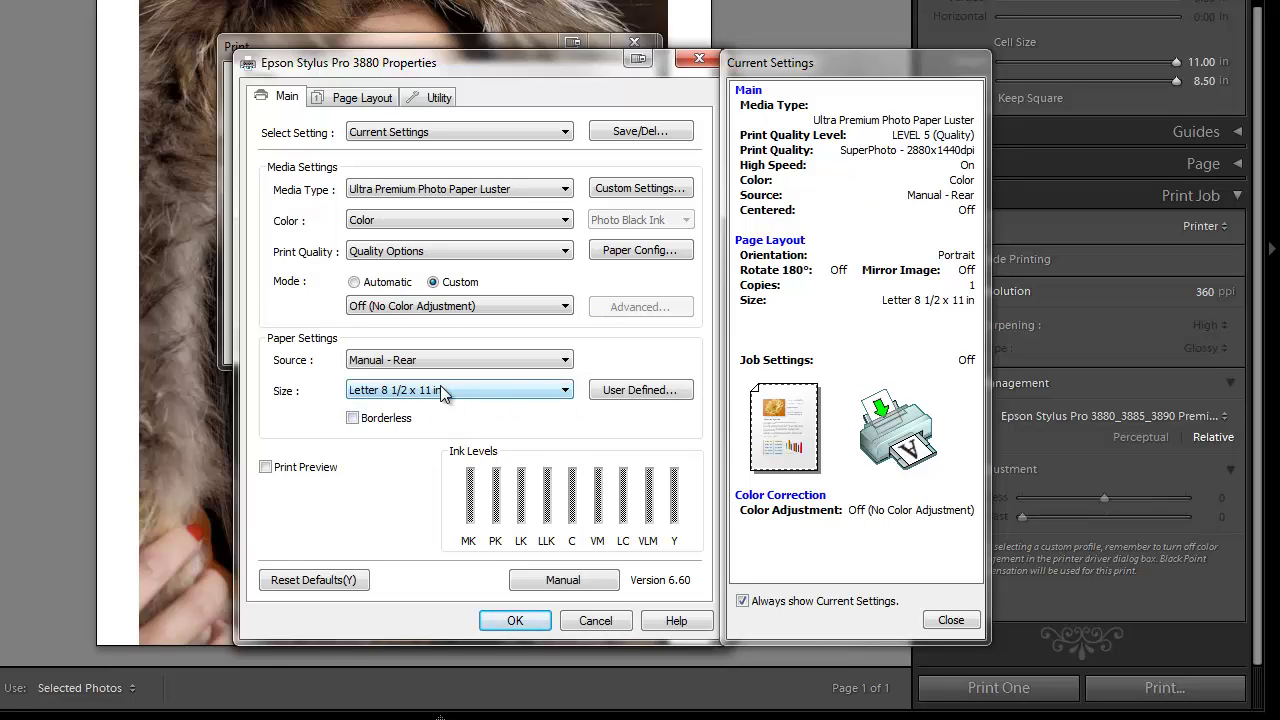
pyautogui.click(441, 391)
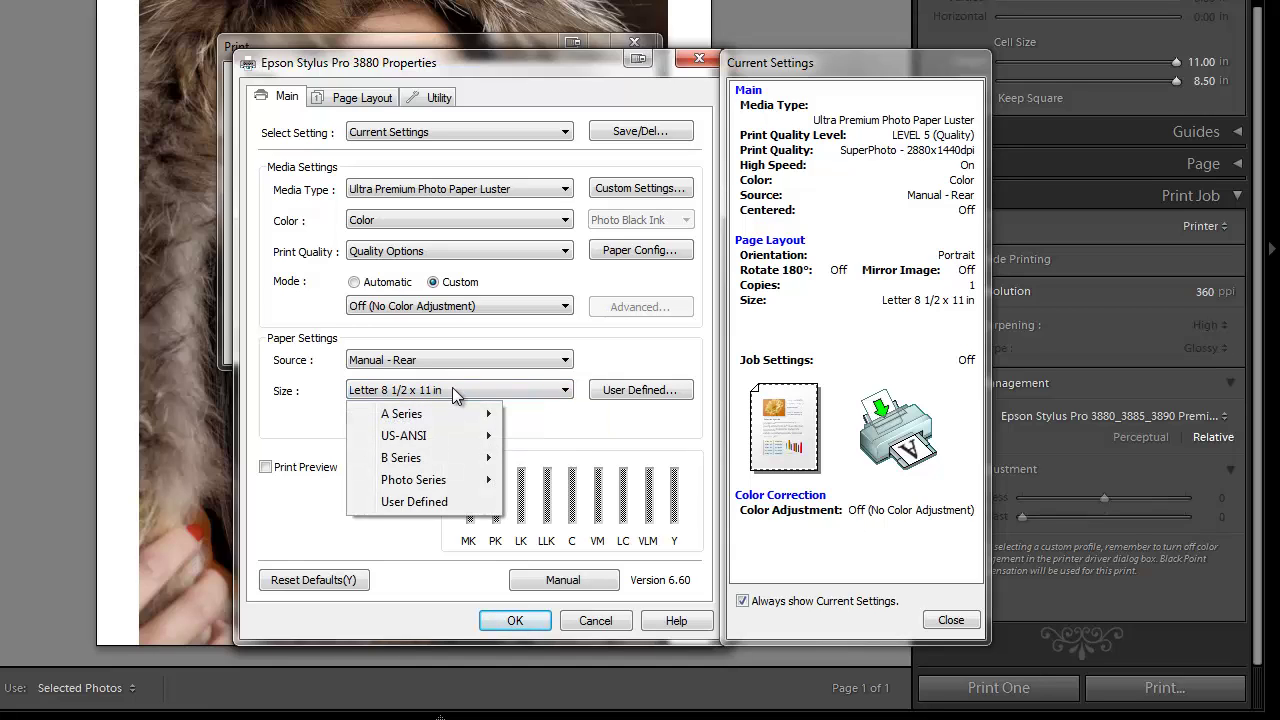
pyautogui.moveTo(465, 436)
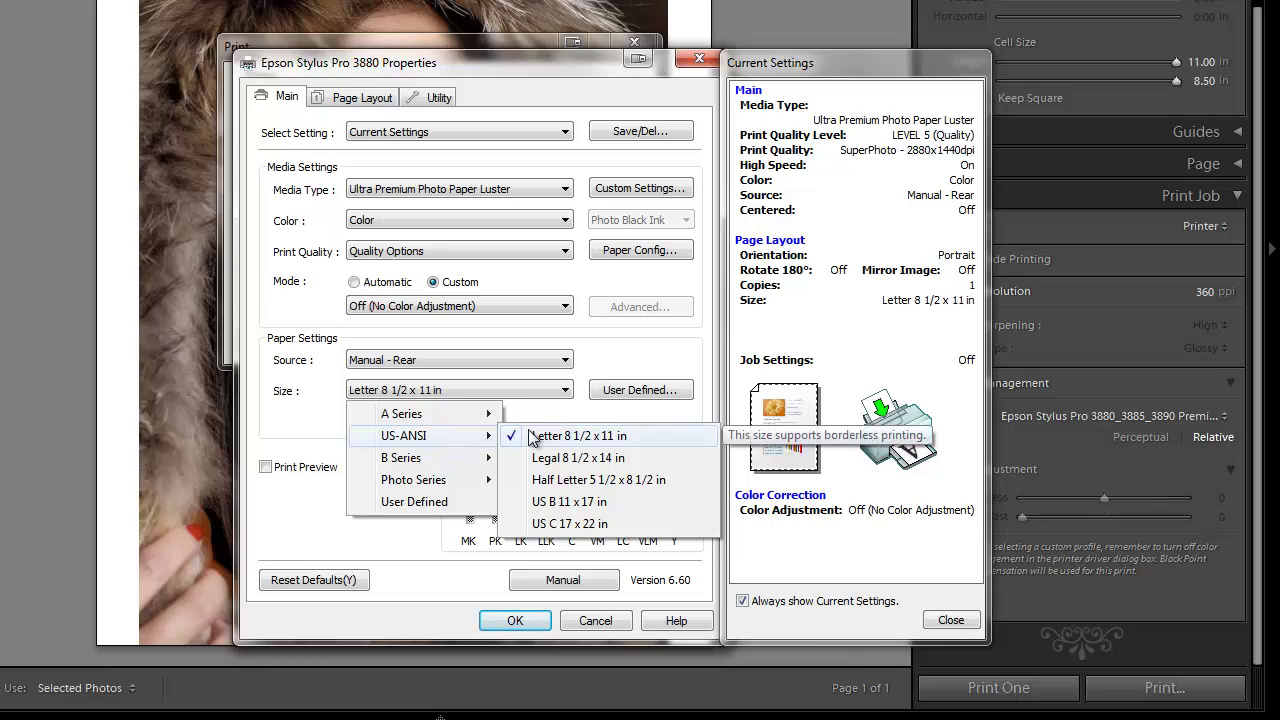
pyautogui.click(536, 398)
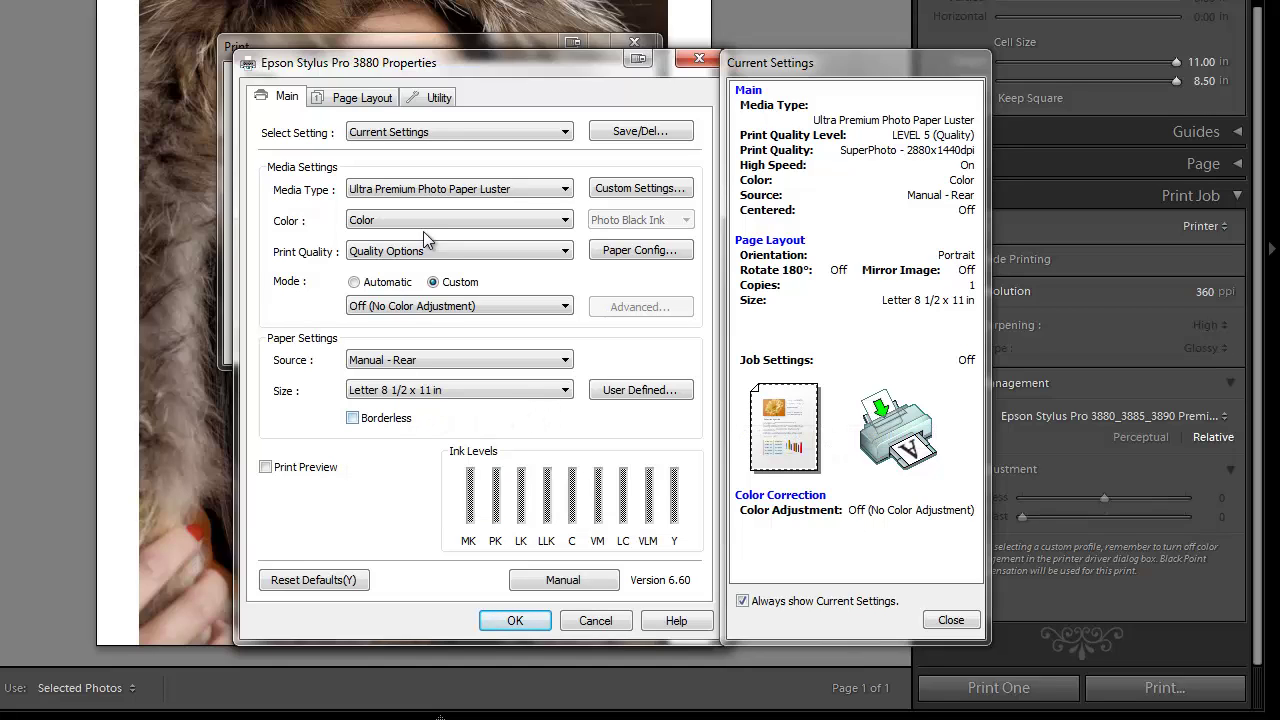
# Step: Enable borderless printing for the rear manual feed, with Auto Expand at Max as the enlargement method
pyautogui.click(405, 420)
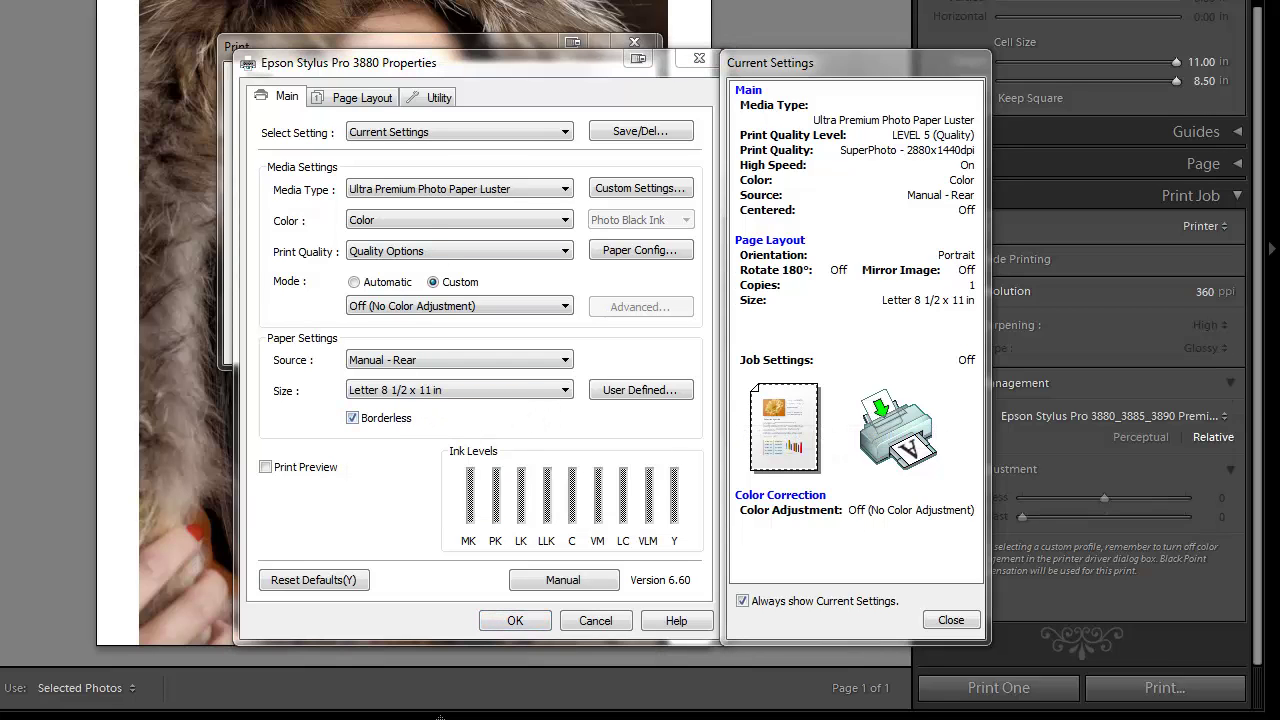
pyautogui.moveTo(514, 276); pyautogui.dragTo(208, 197)
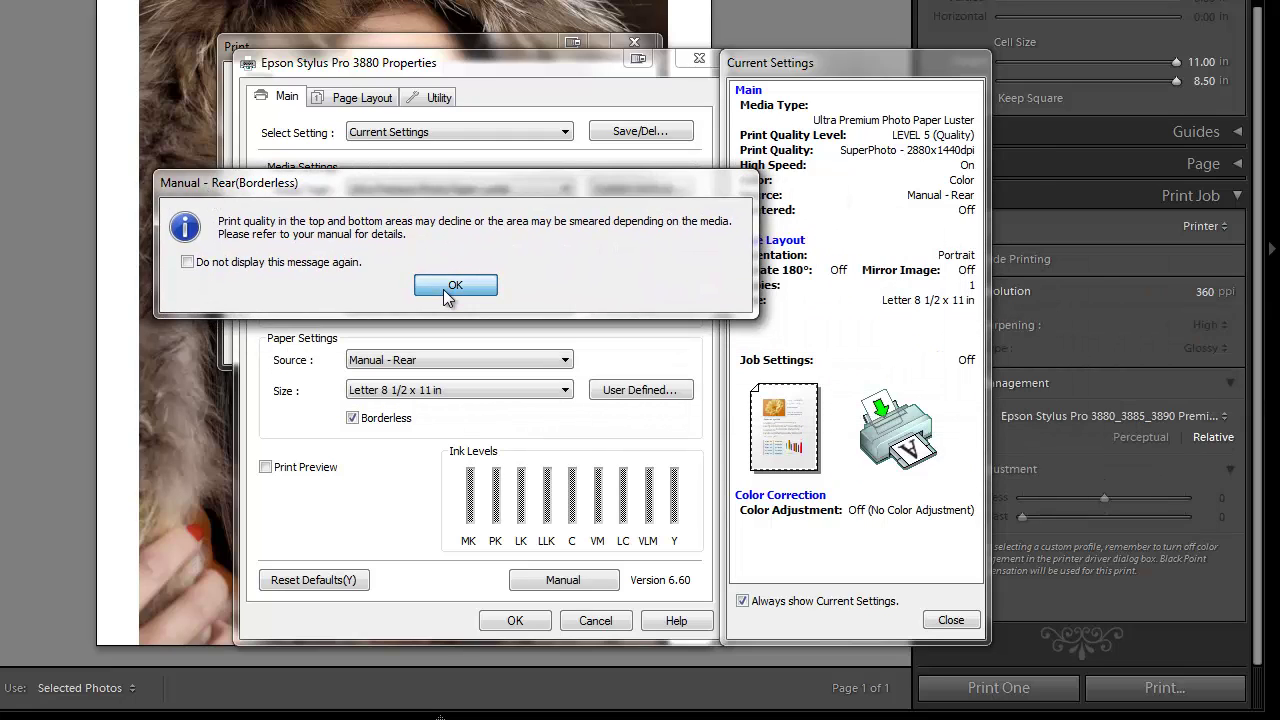
pyautogui.click(452, 287)
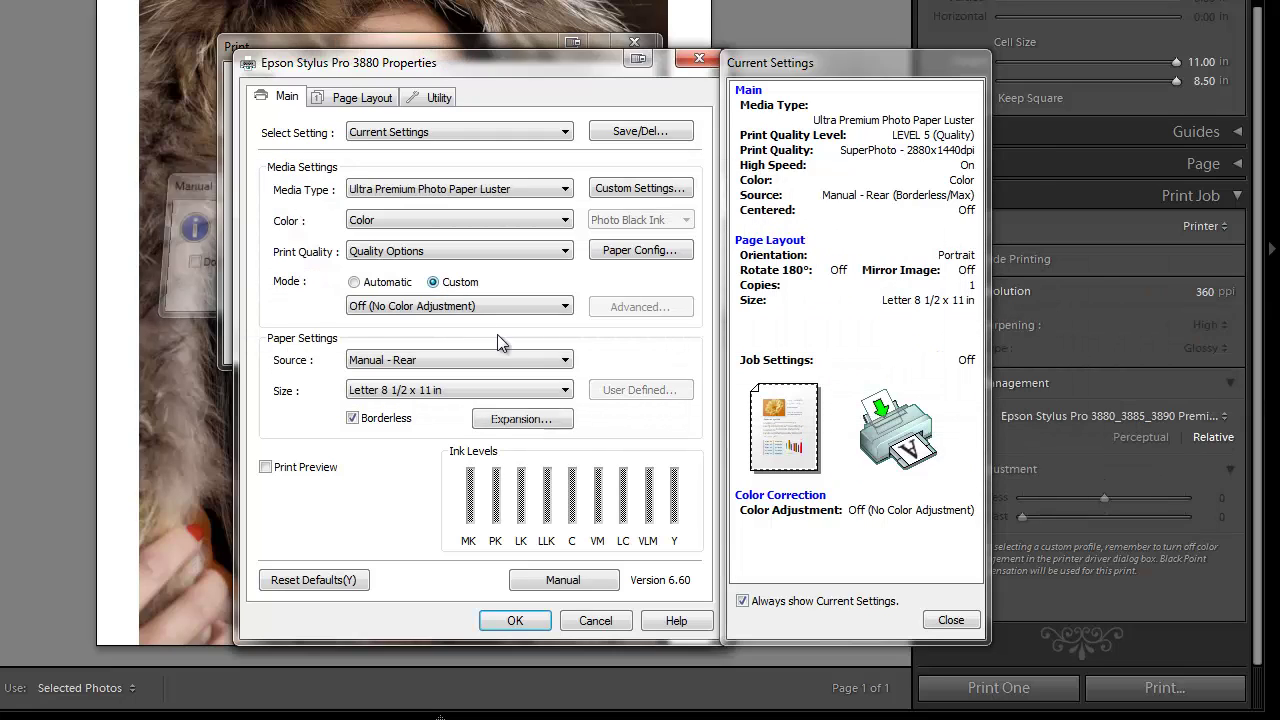
pyautogui.click(557, 423)
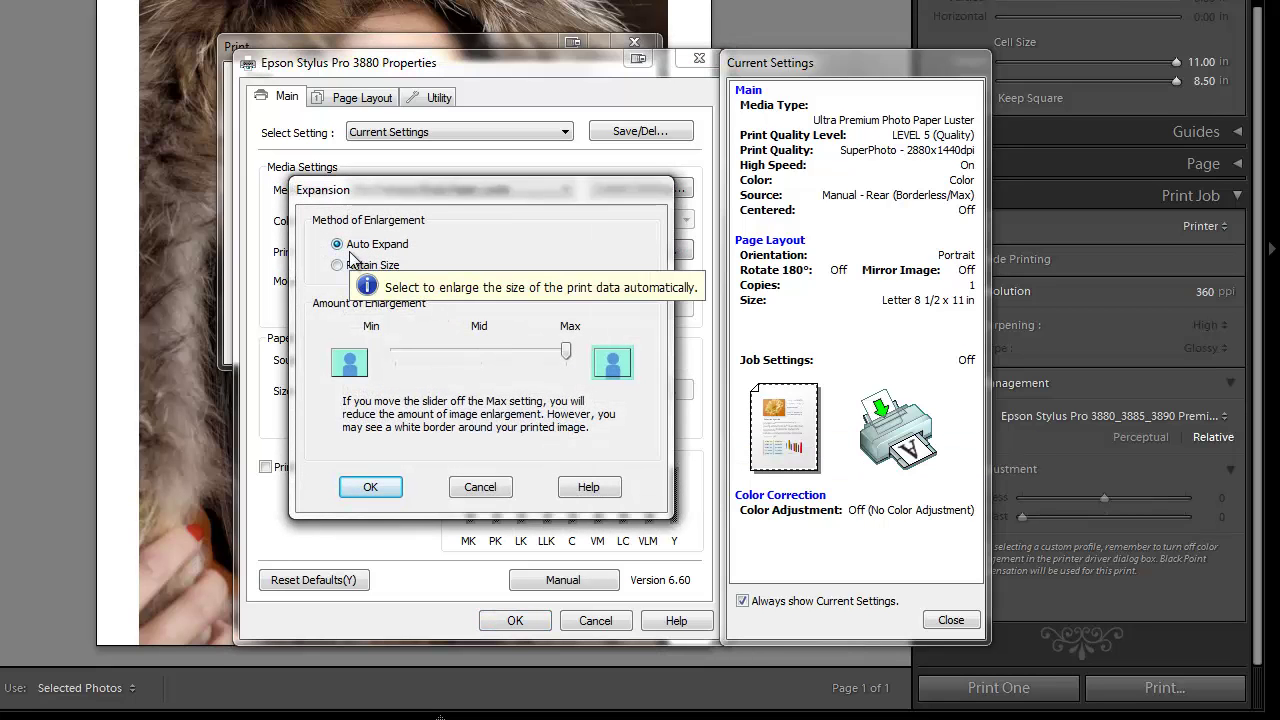
pyautogui.click(370, 487)
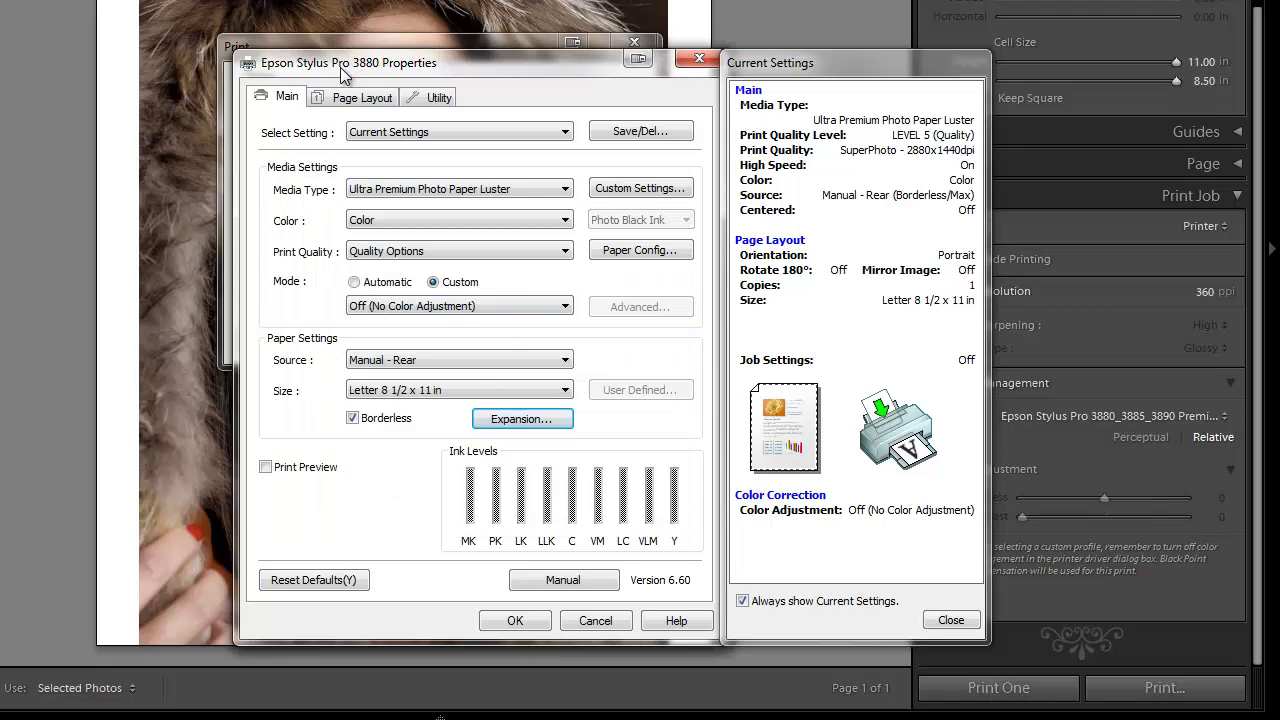
# Step: Enable Reduce/Enlarge with Fit to Page on Letter output paper, accept the driver properties and dismiss the print dialog without printing
pyautogui.click(345, 100)
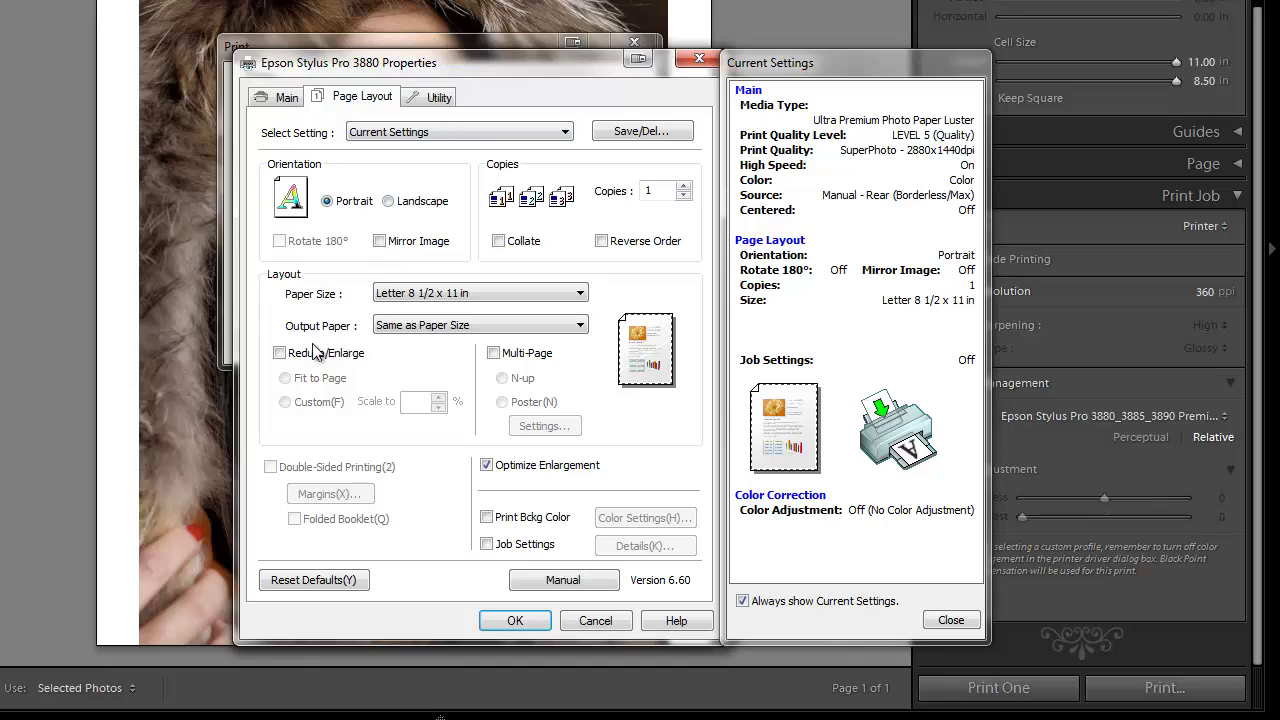
pyautogui.moveTo(308, 365)
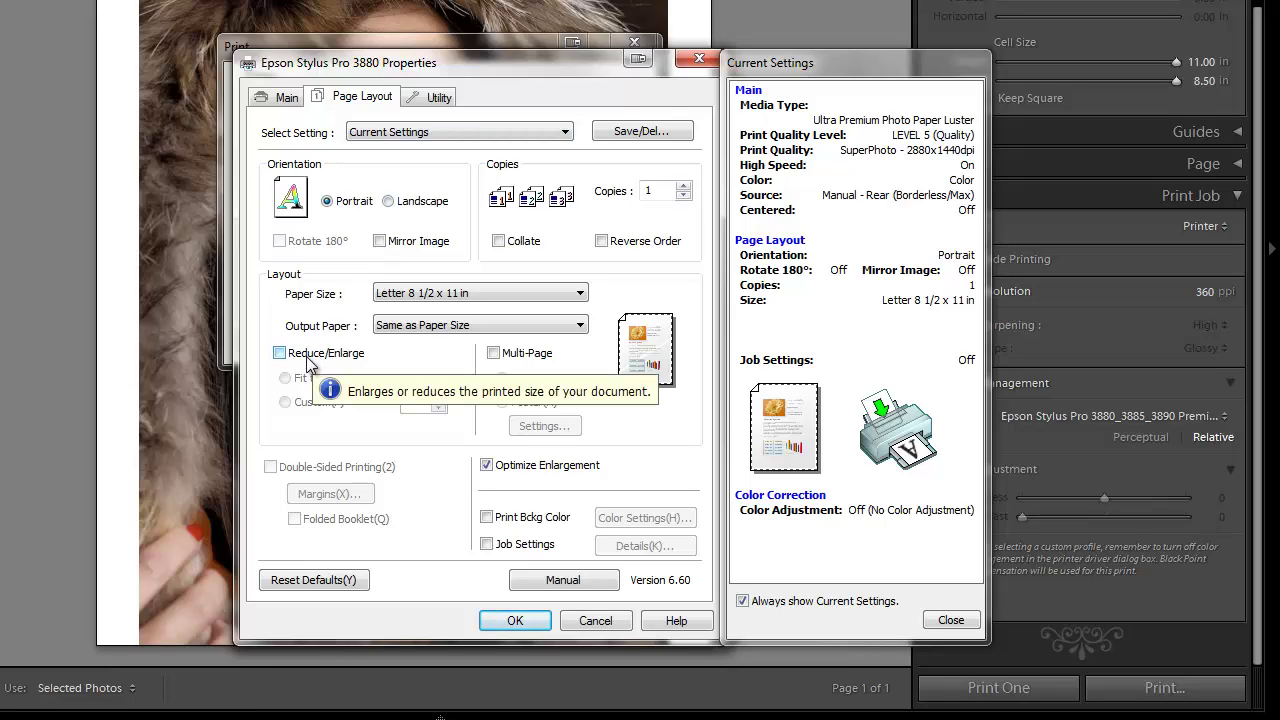
pyautogui.click(308, 362)
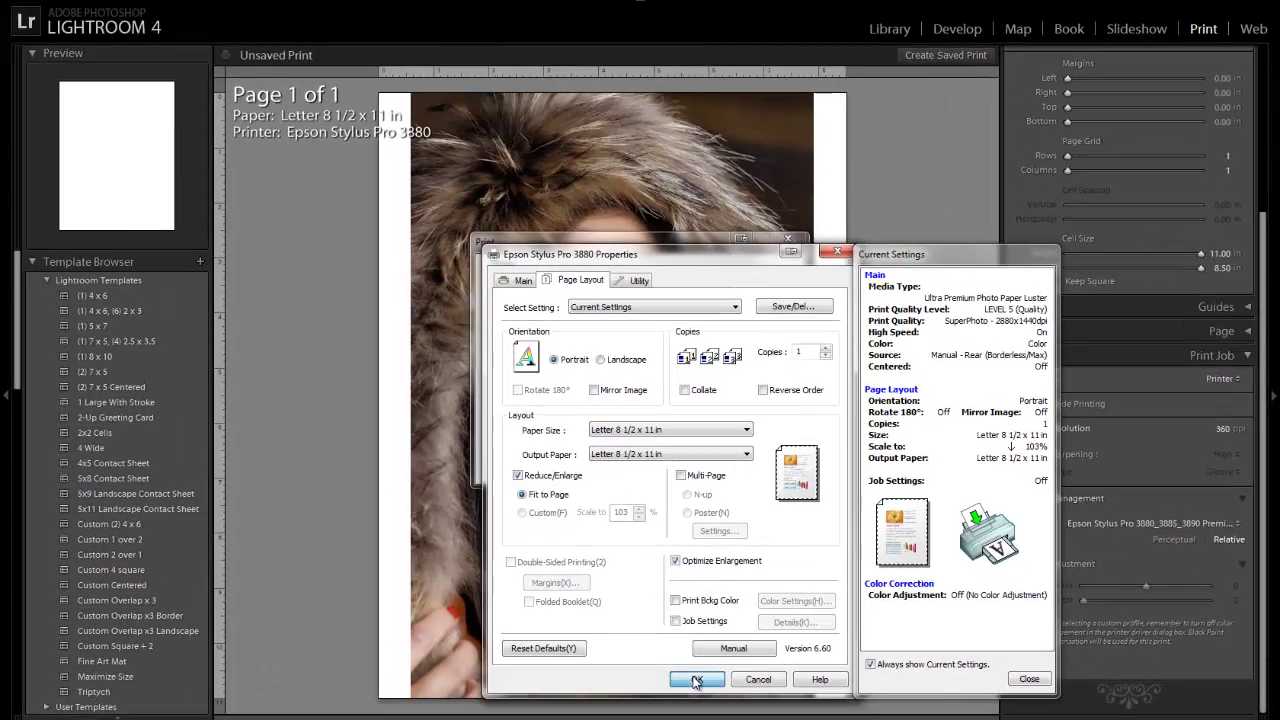
pyautogui.click(697, 680)
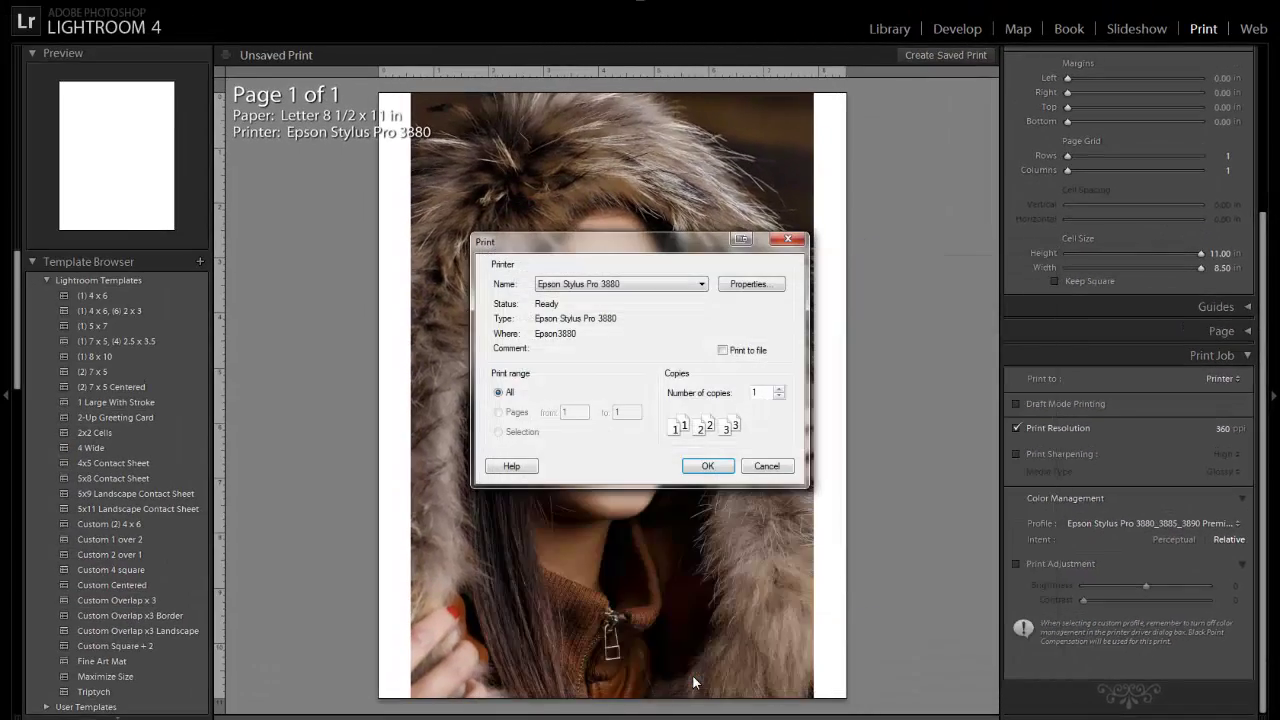
pyautogui.click(762, 467)
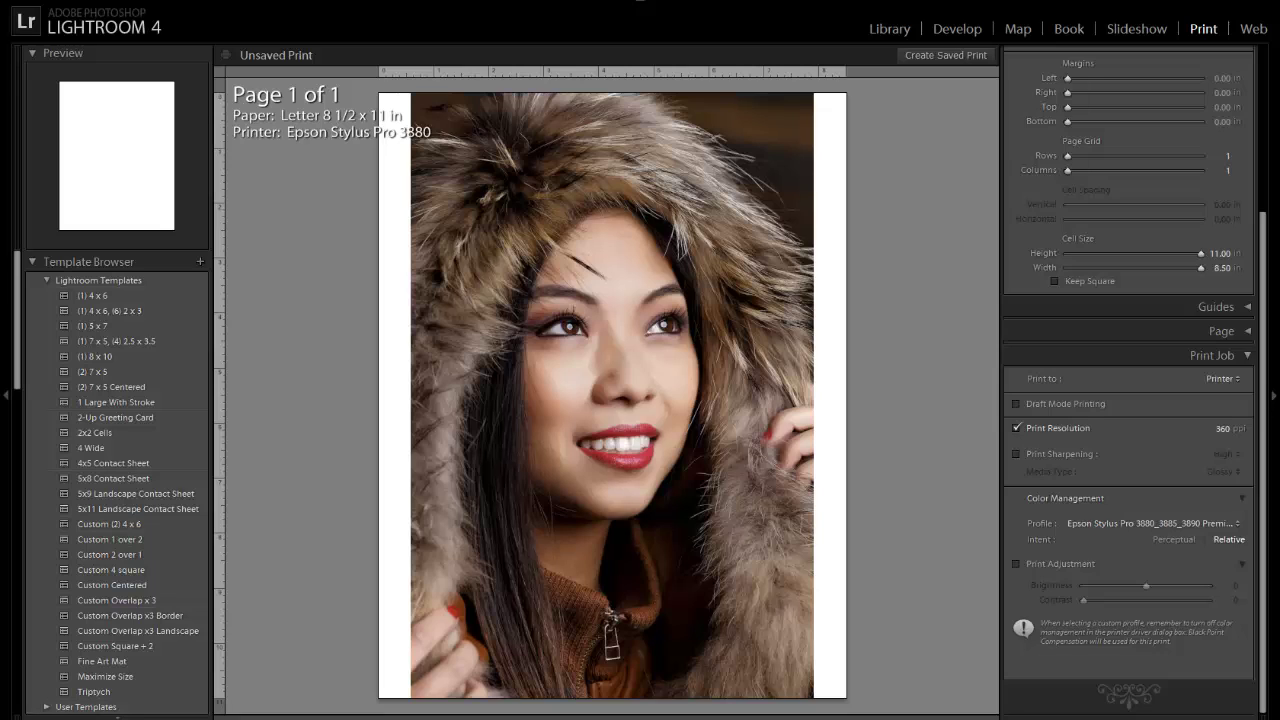
# Step: Change the page setup printer to Epson Stylus Pro 4900 (Networked) and set its paper source to Manual Feed
pyautogui.hotkey('ctrl', 'shift', 'p')
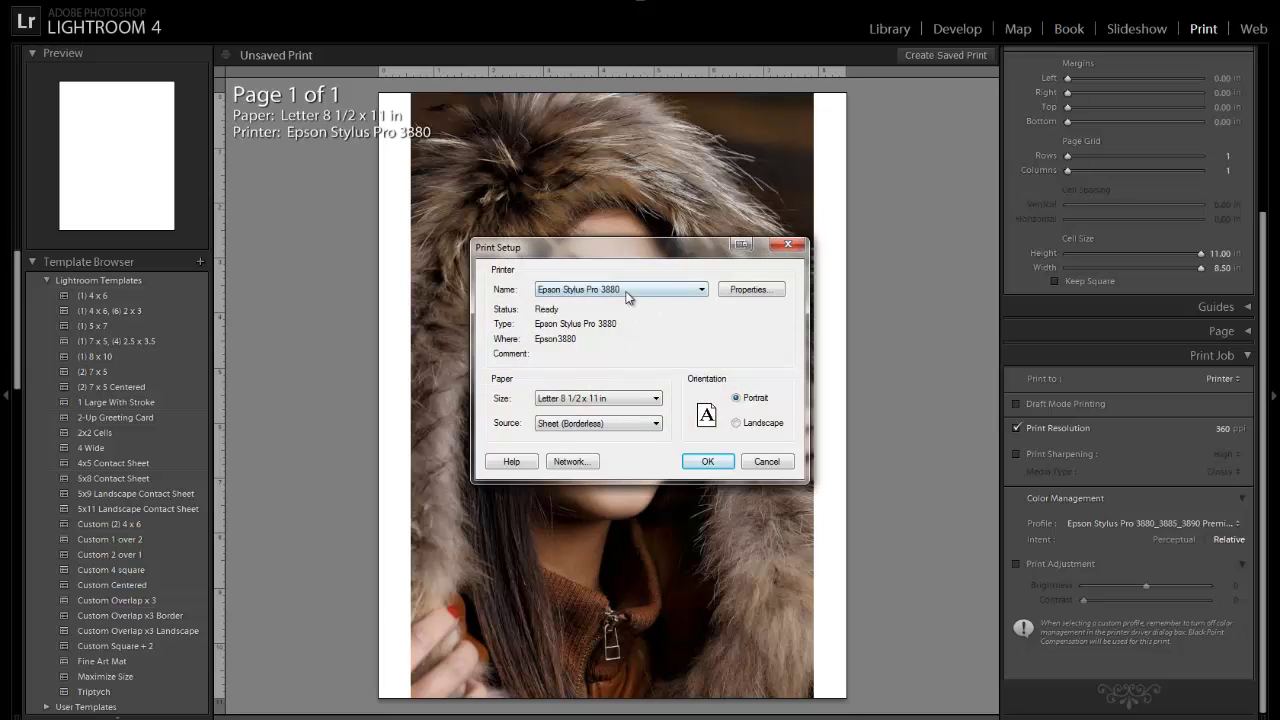
pyautogui.click(627, 292)
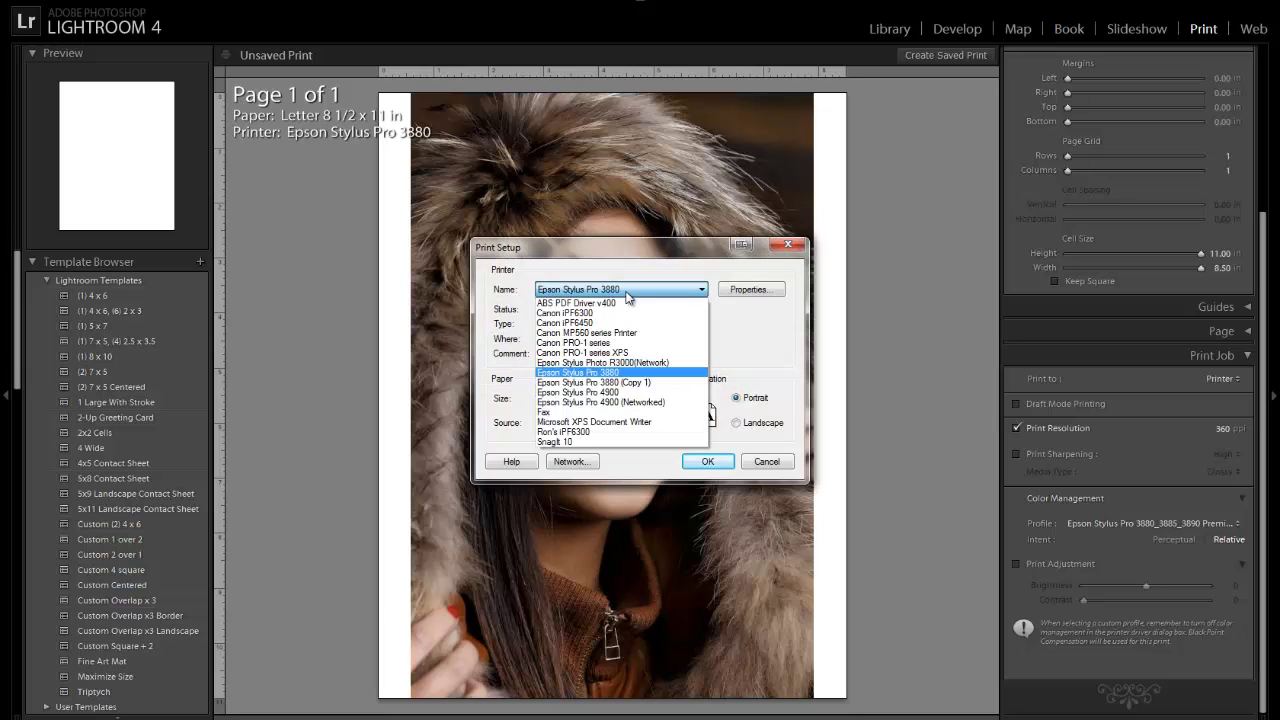
pyautogui.click(627, 402)
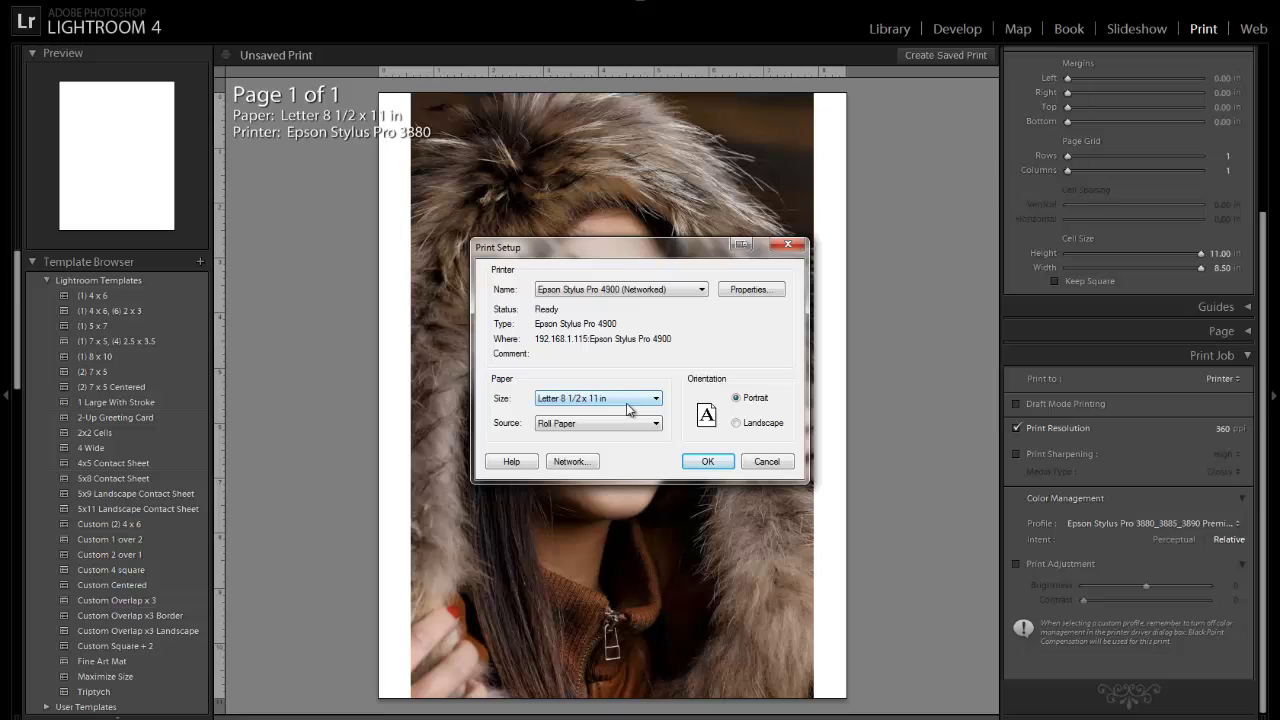
pyautogui.click(617, 428)
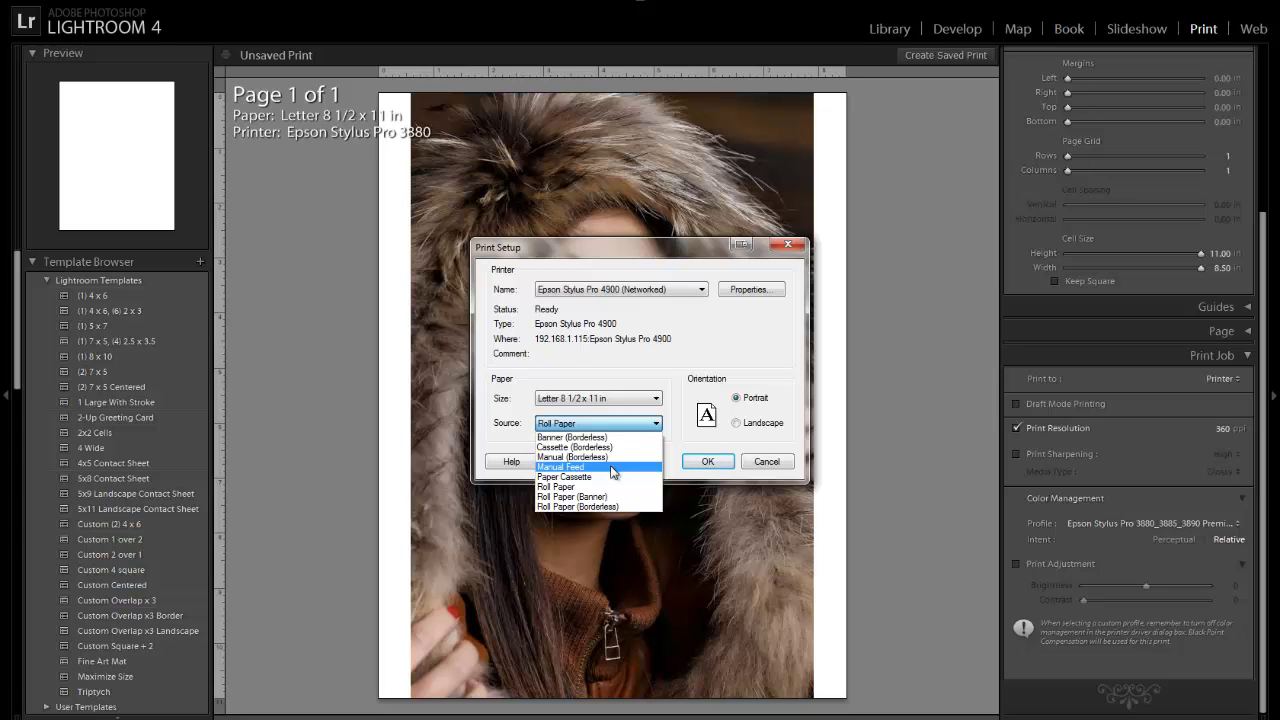
pyautogui.click(611, 467)
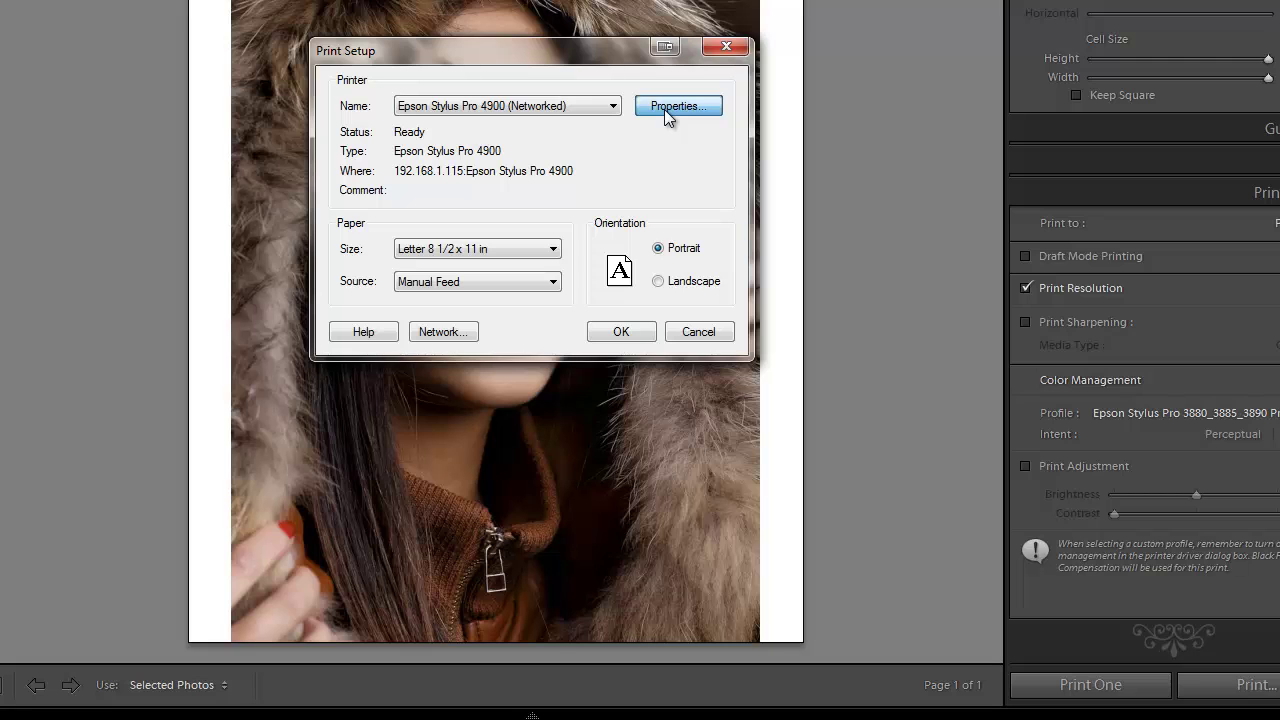
# Step: In the Pro 4900 driver properties, set the media type to Ultra Premium Photo Paper Luster and the print quality to Max Quality
pyautogui.click(664, 106)
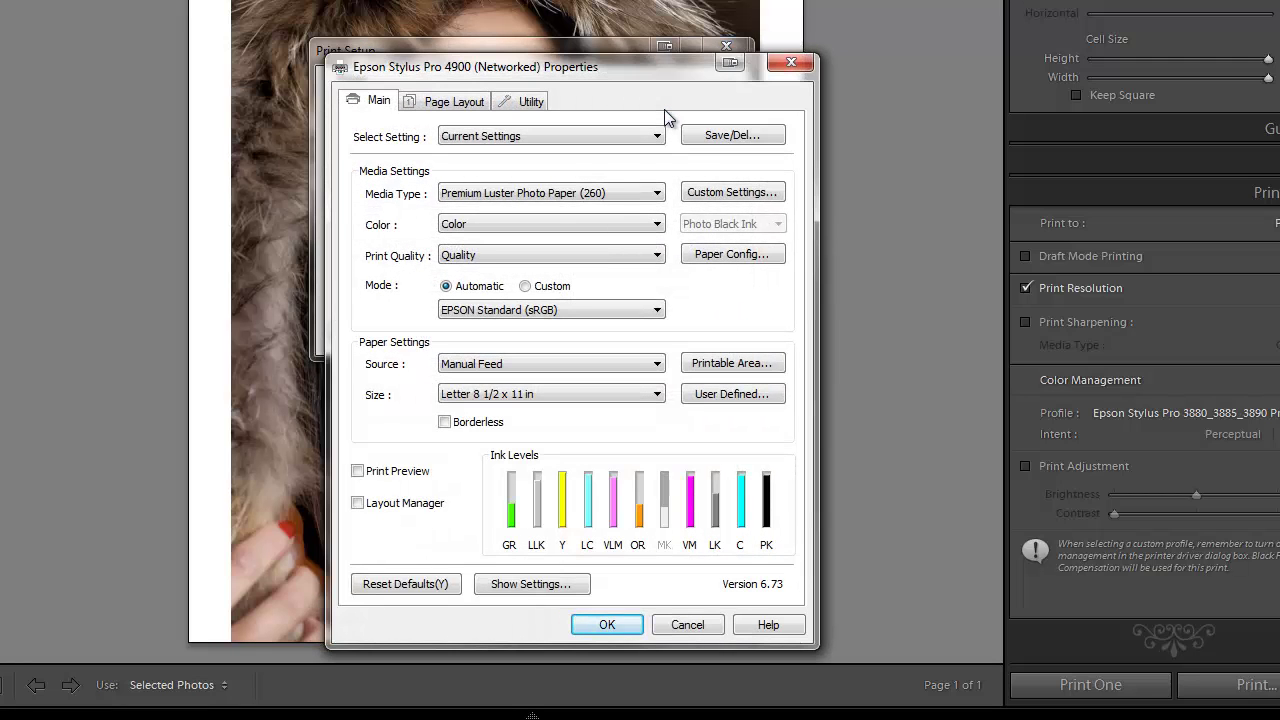
pyautogui.click(547, 195)
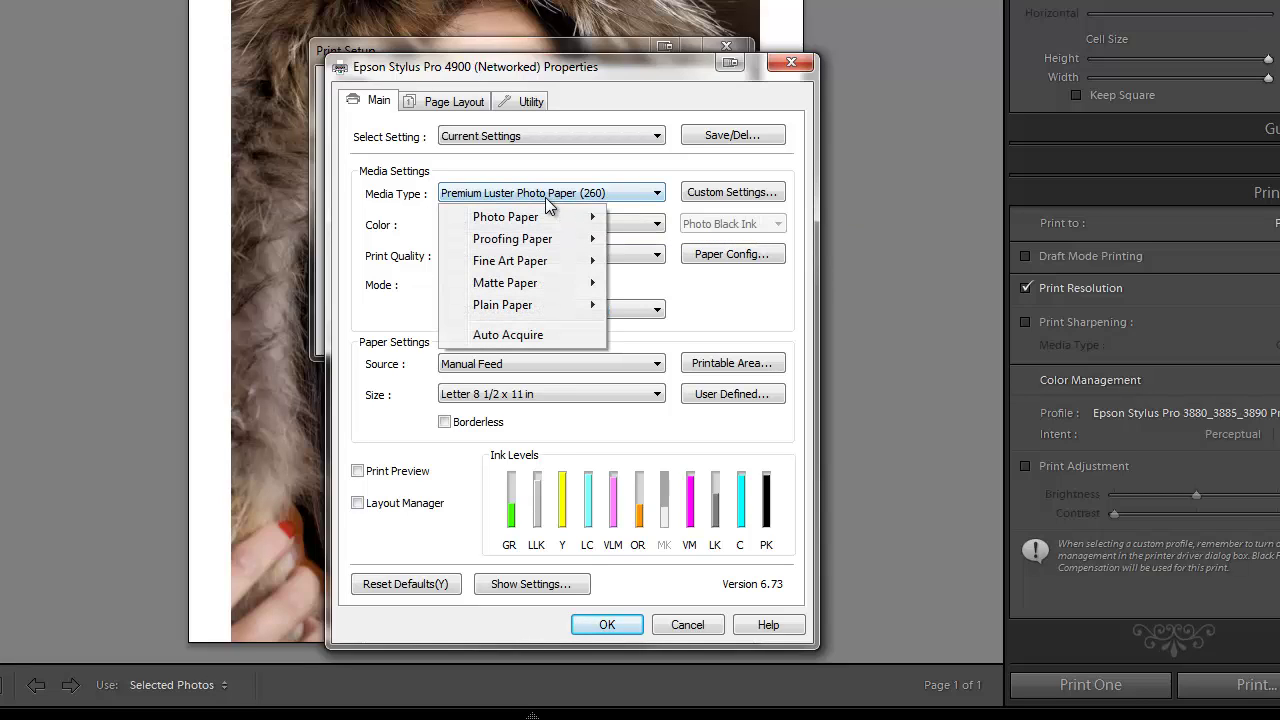
pyautogui.moveTo(551, 216)
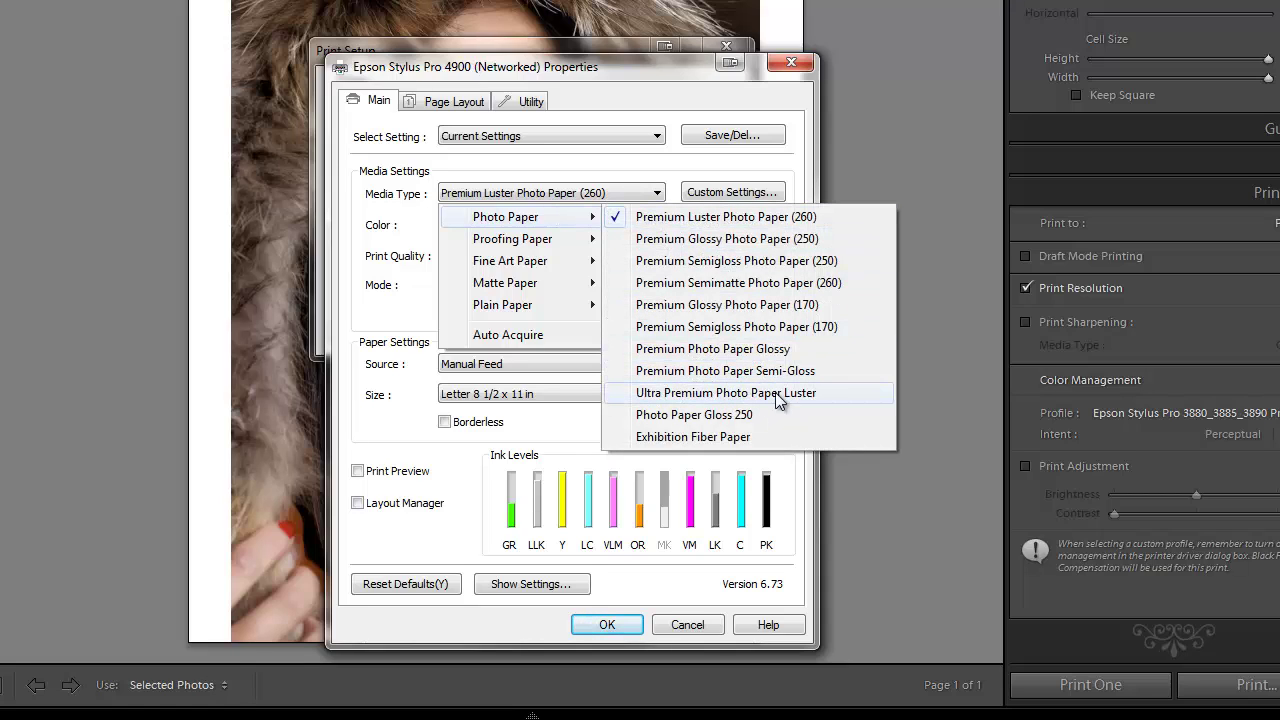
pyautogui.click(857, 394)
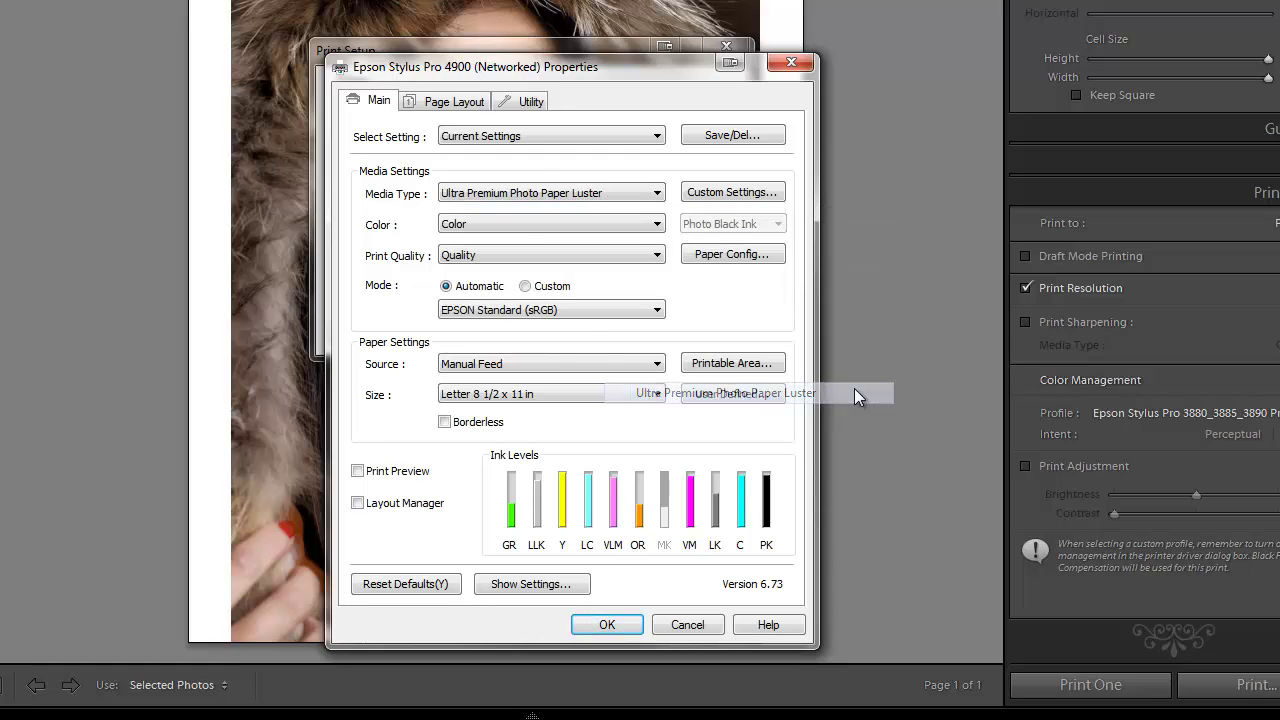
pyautogui.click(505, 256)
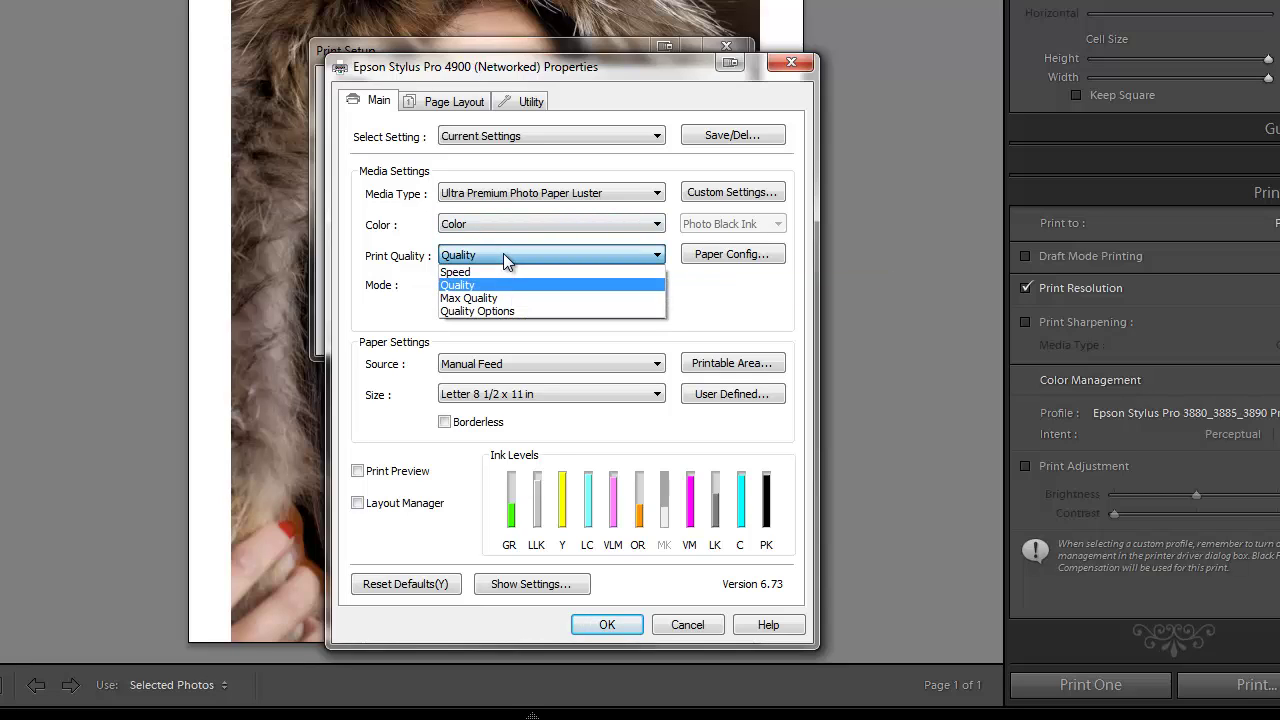
pyautogui.click(507, 298)
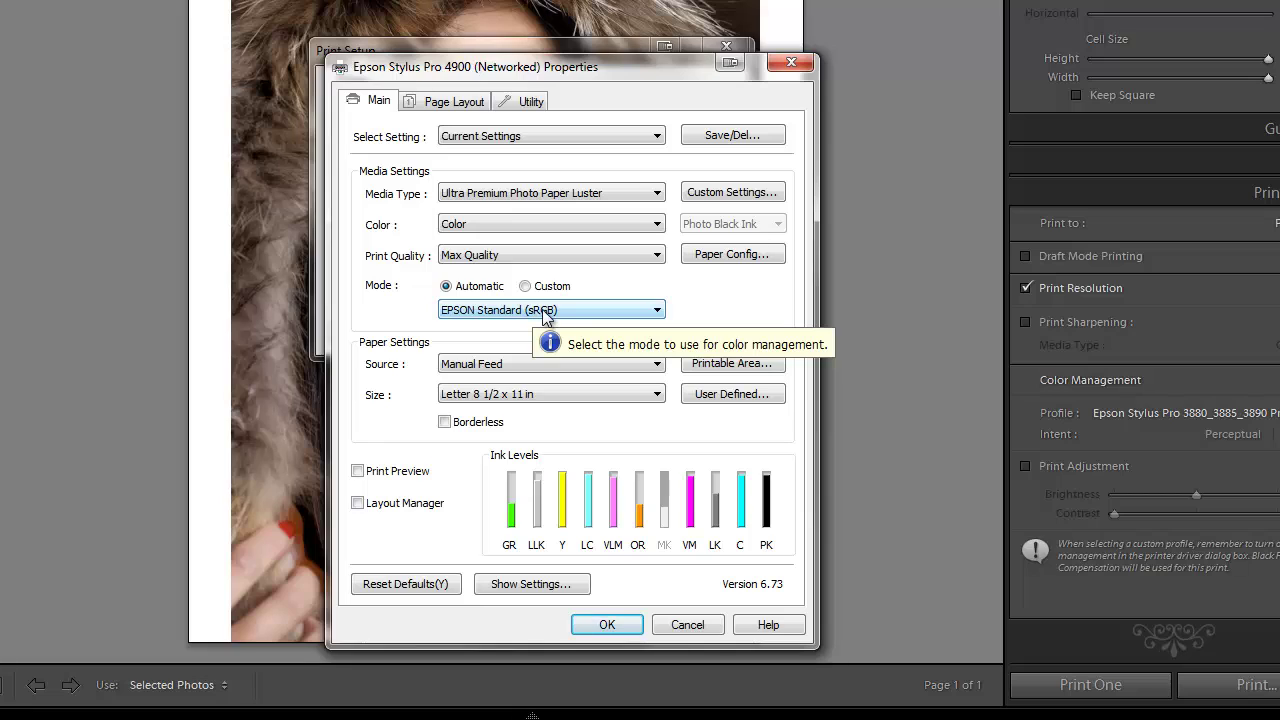
# Step: Switch the driver's color mode to Custom with Off (No Color Adjustment)
pyautogui.click(534, 291)
pyautogui.click(539, 310)
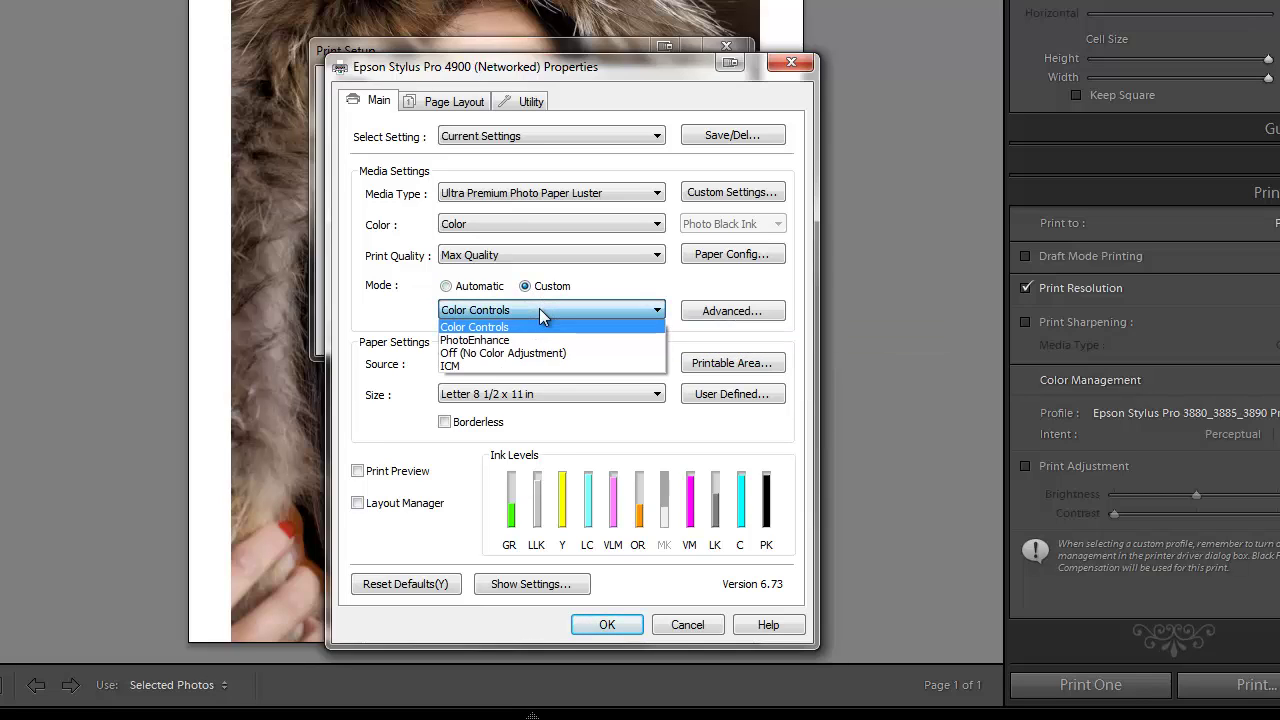
pyautogui.click(540, 354)
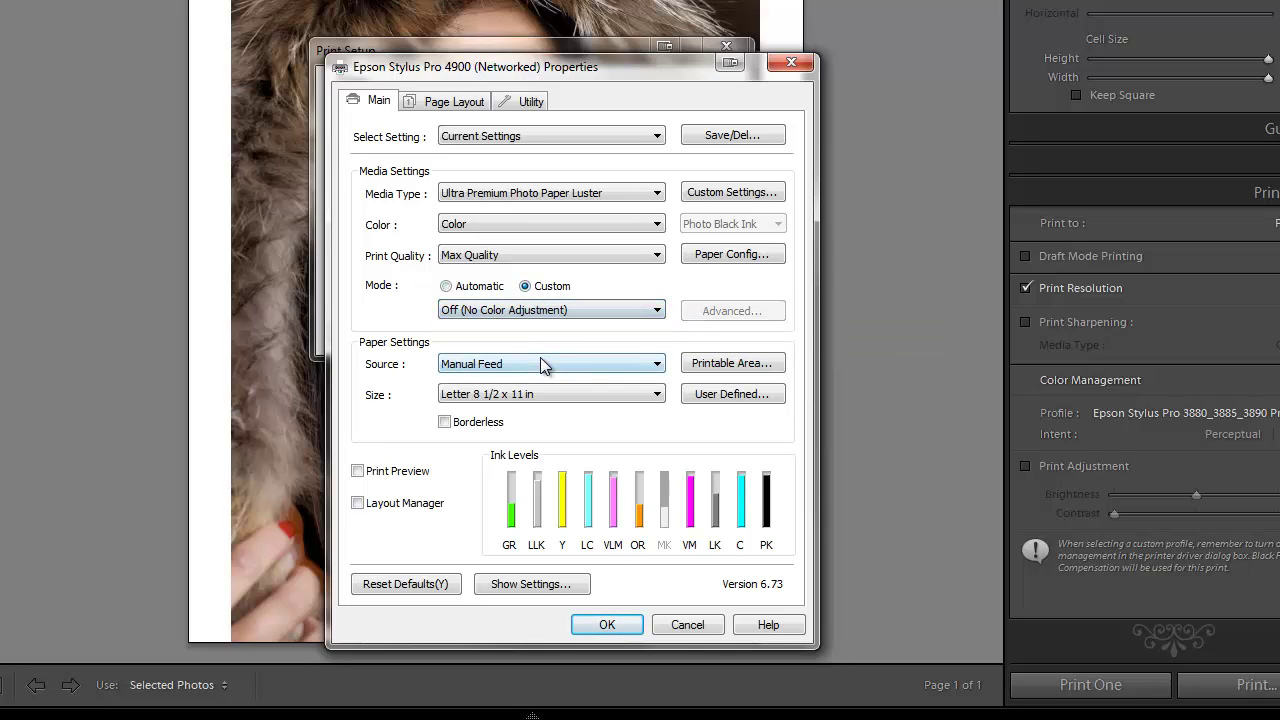
# Step: Leave borderless printing off and set the manual feed's printable area to Maximum and Centered
pyautogui.click(486, 424)
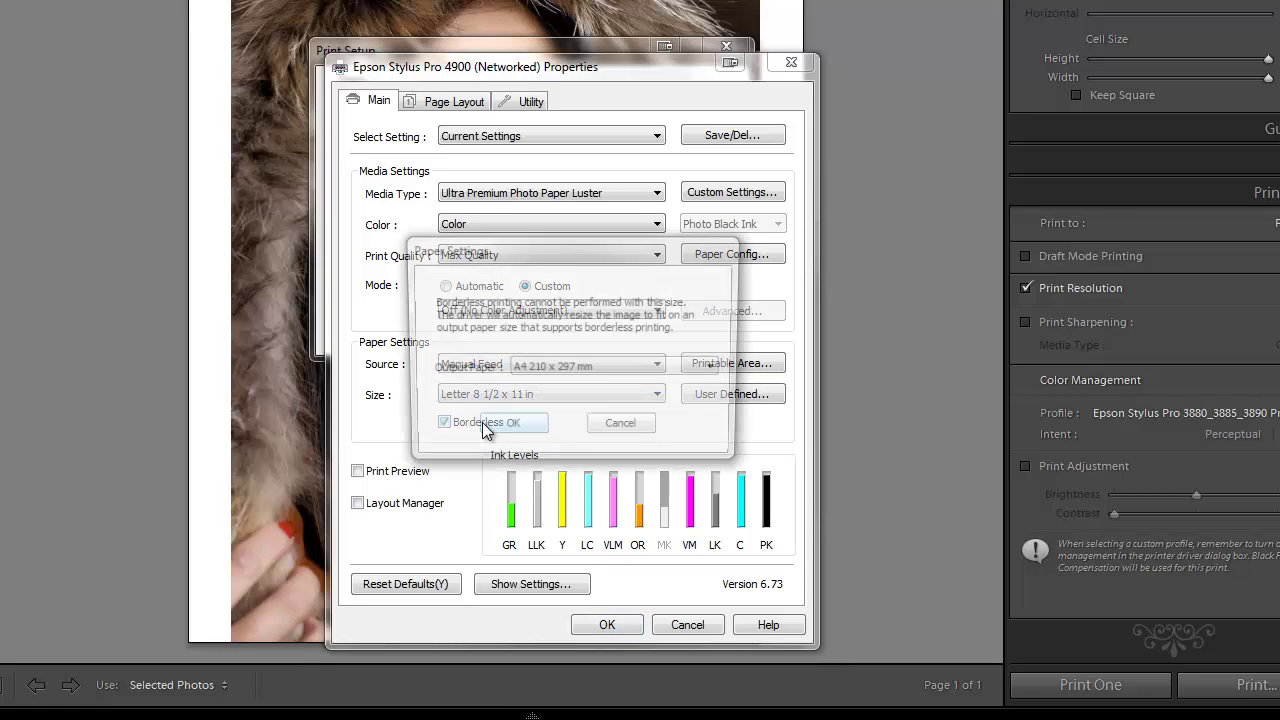
pyautogui.click(614, 431)
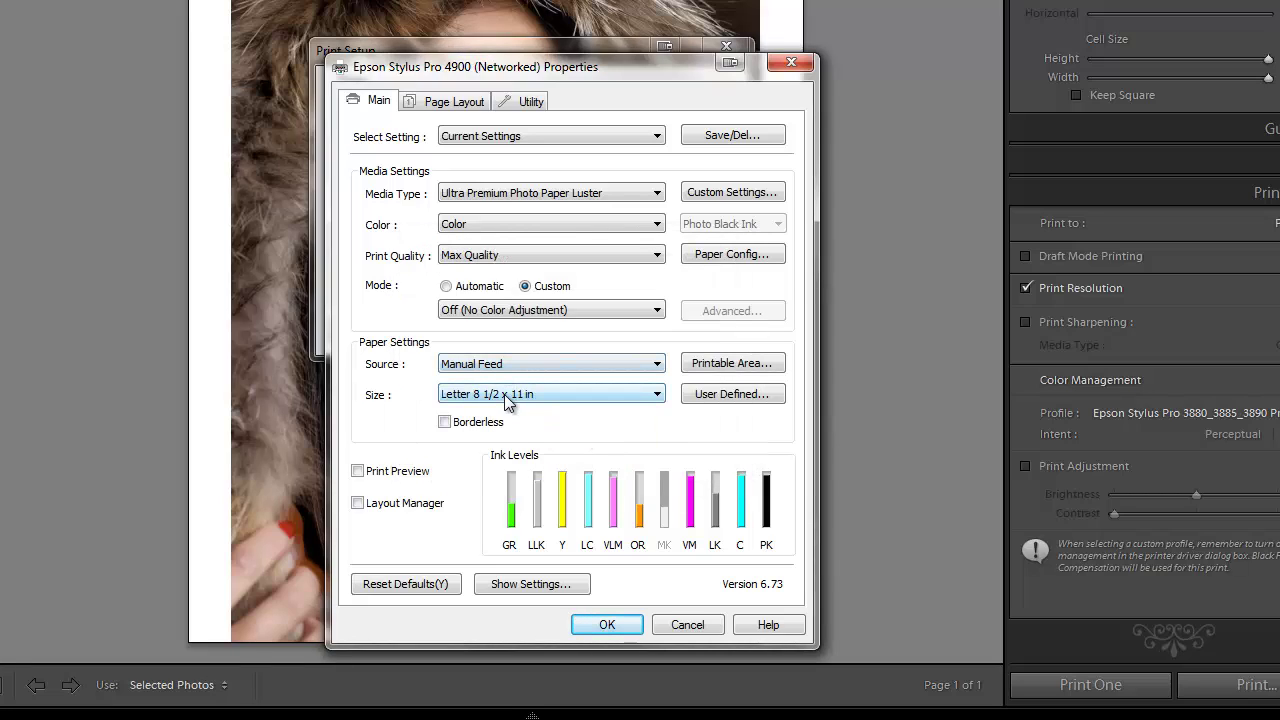
pyautogui.click(705, 368)
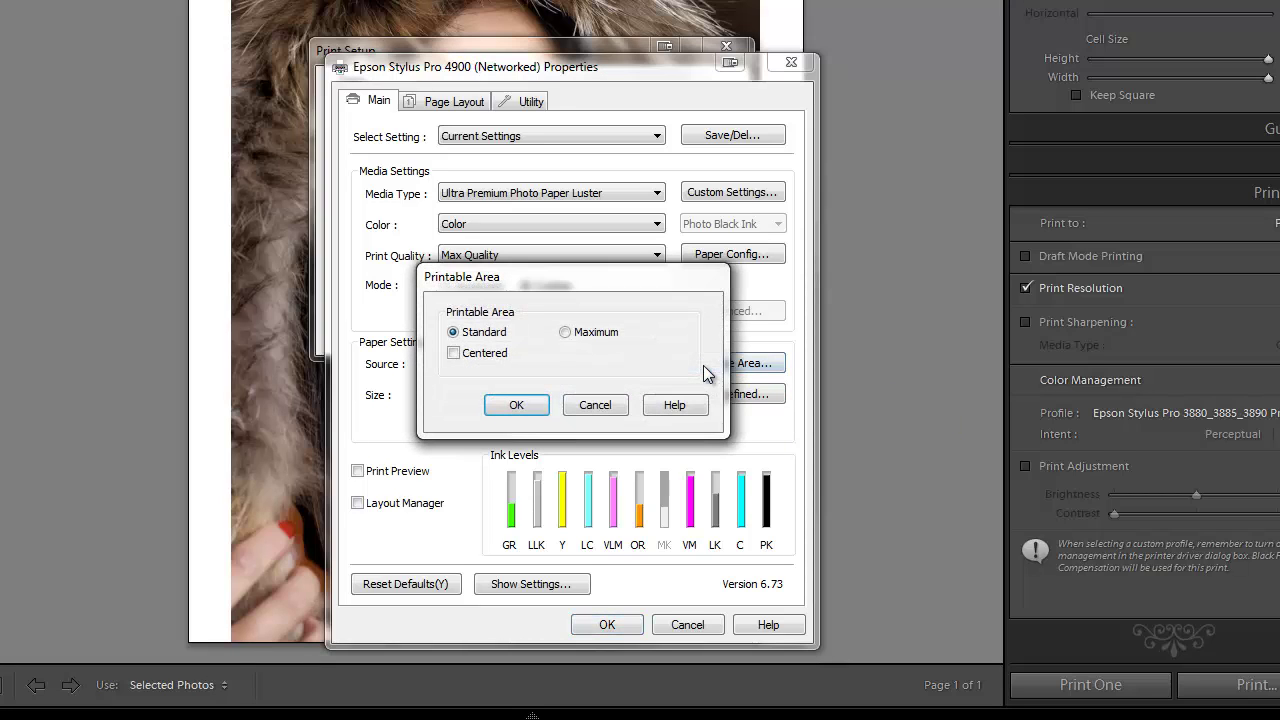
pyautogui.click(566, 334)
pyautogui.click(730, 420)
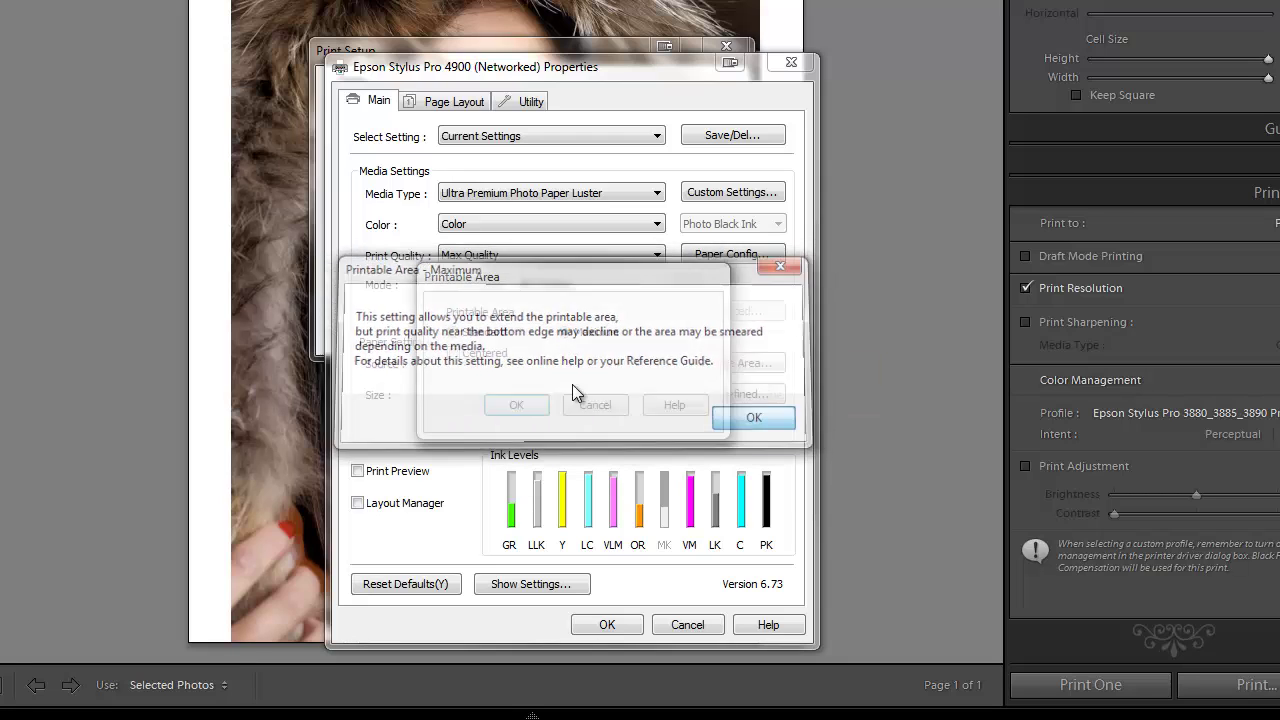
pyautogui.click(481, 353)
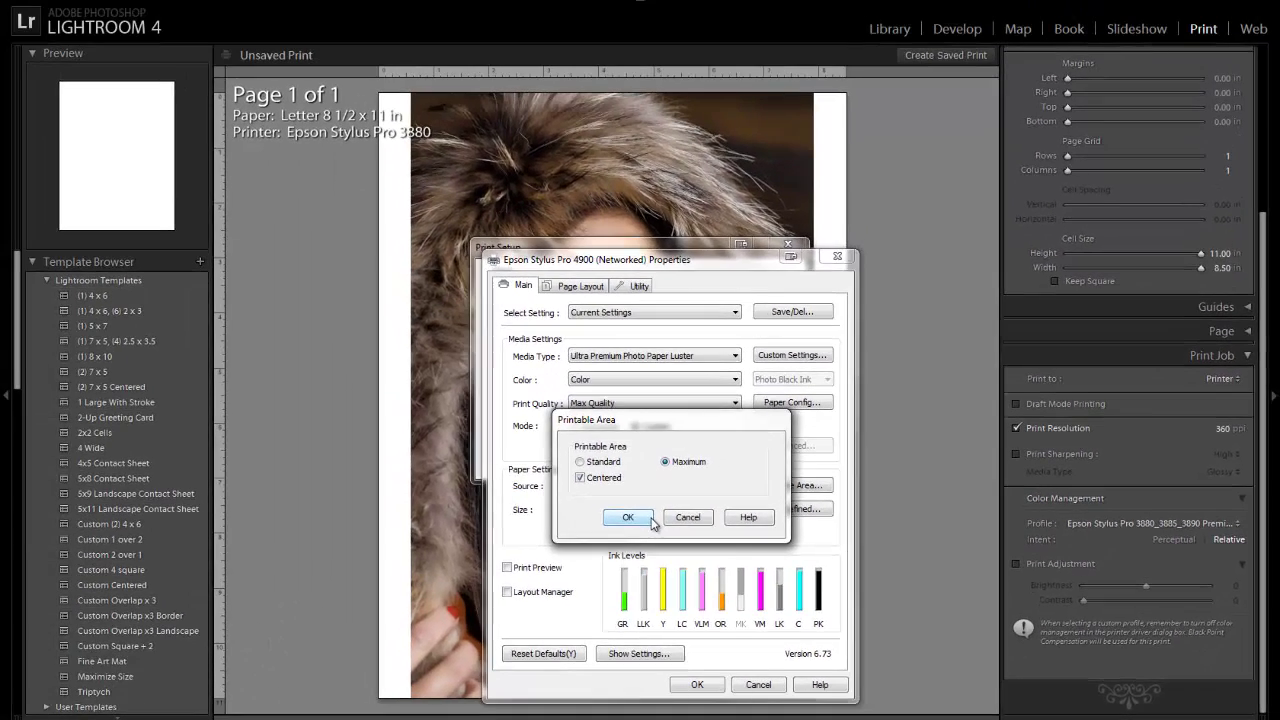
pyautogui.click(545, 407)
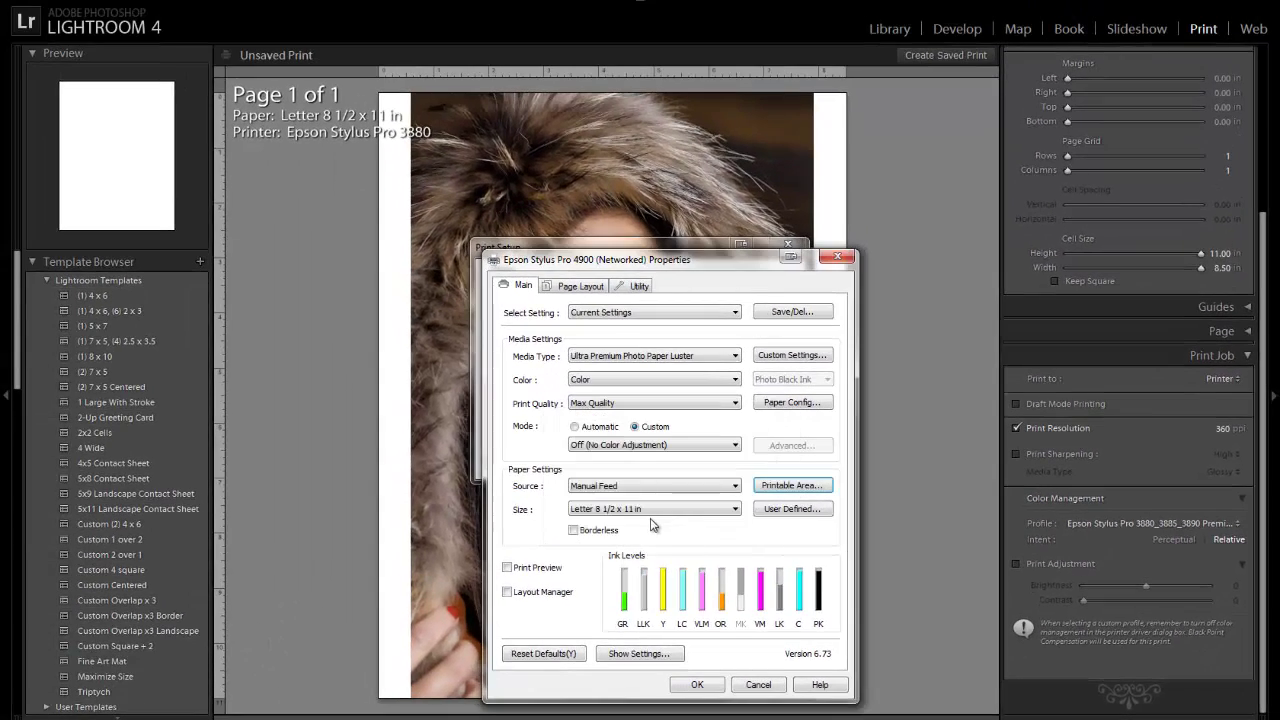
# Step: Enable Reduce/Enlarge with Fit to Page on Letter 8 1/2 x 11 in output paper, and accept the driver properties and print setup
pyautogui.click(586, 287)
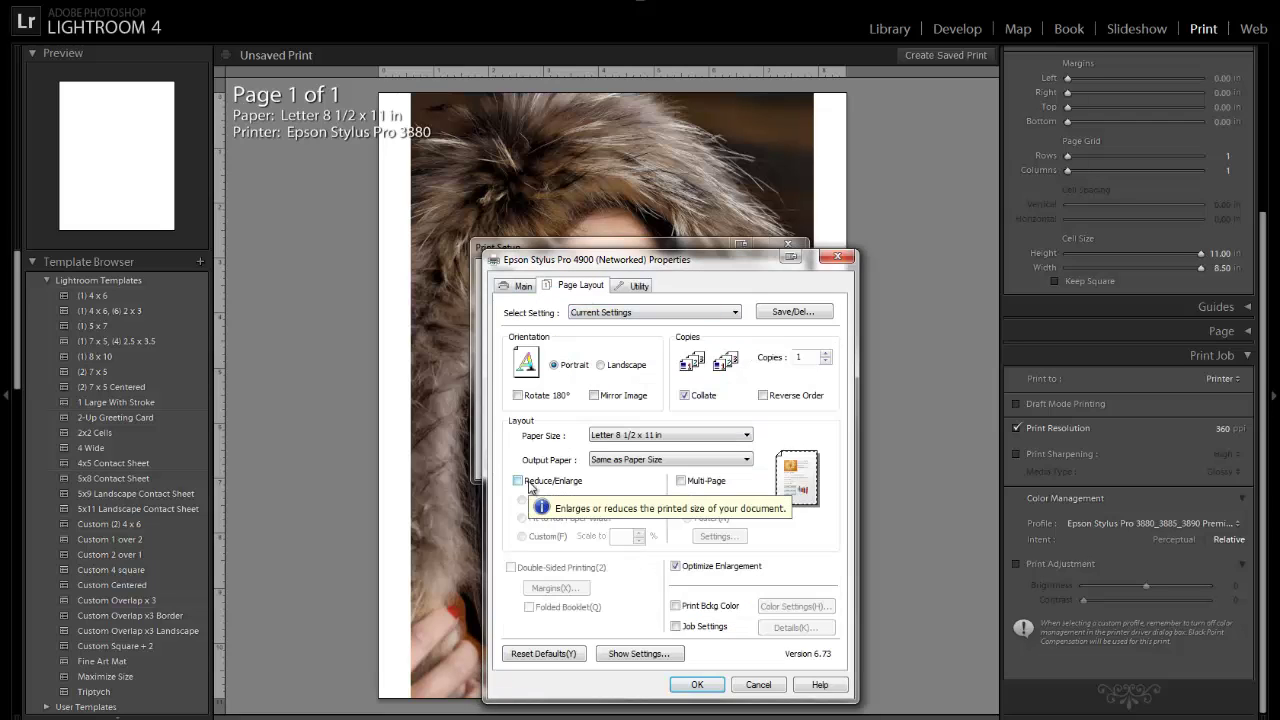
pyautogui.click(530, 484)
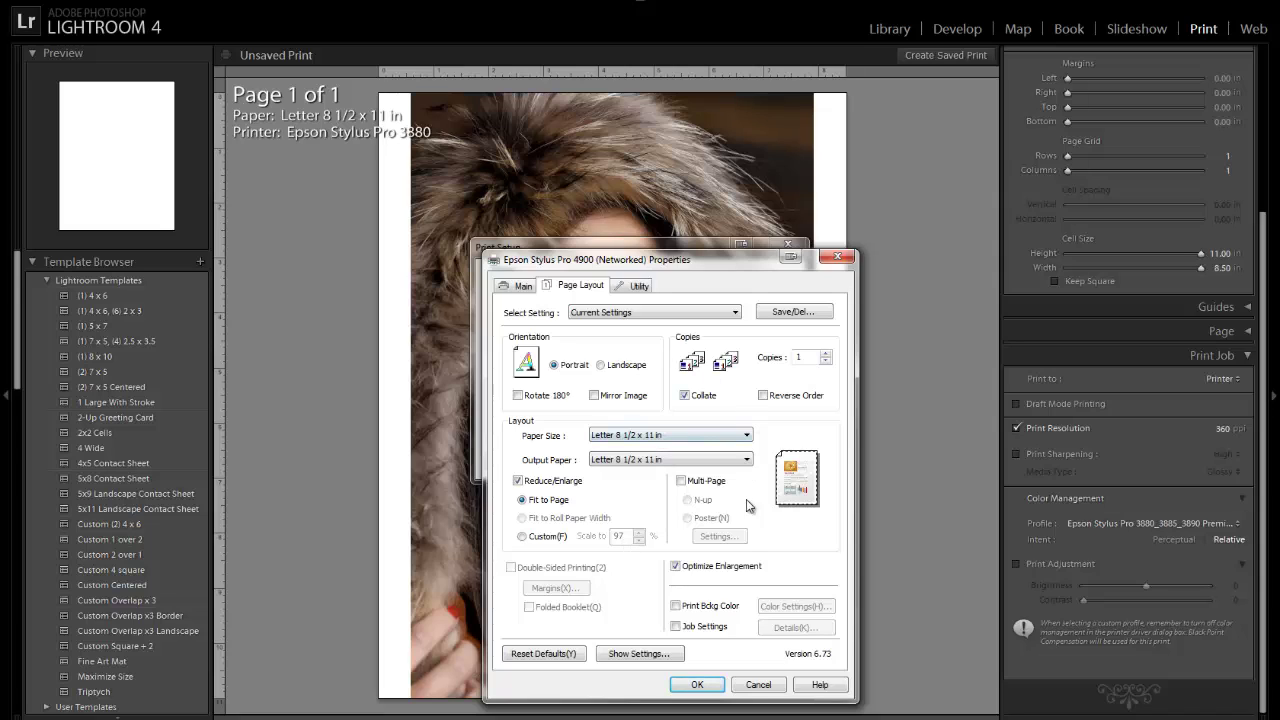
pyautogui.click(687, 686)
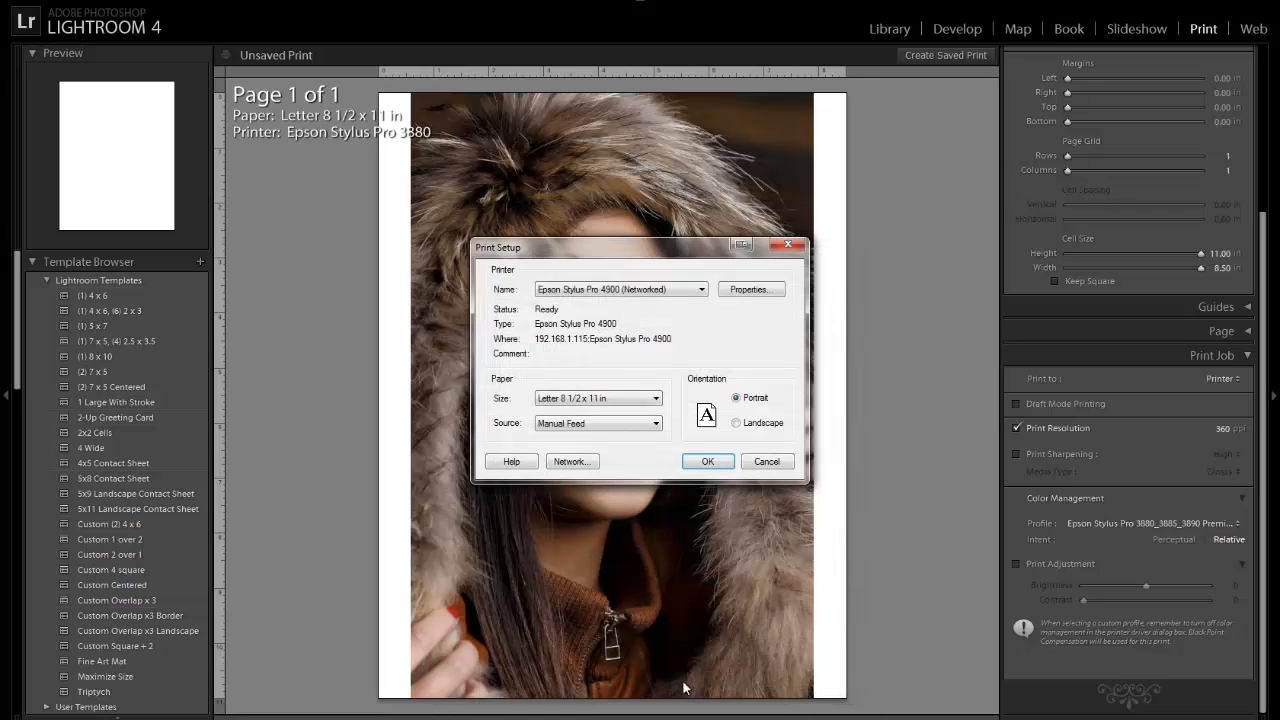
pyautogui.click(730, 463)
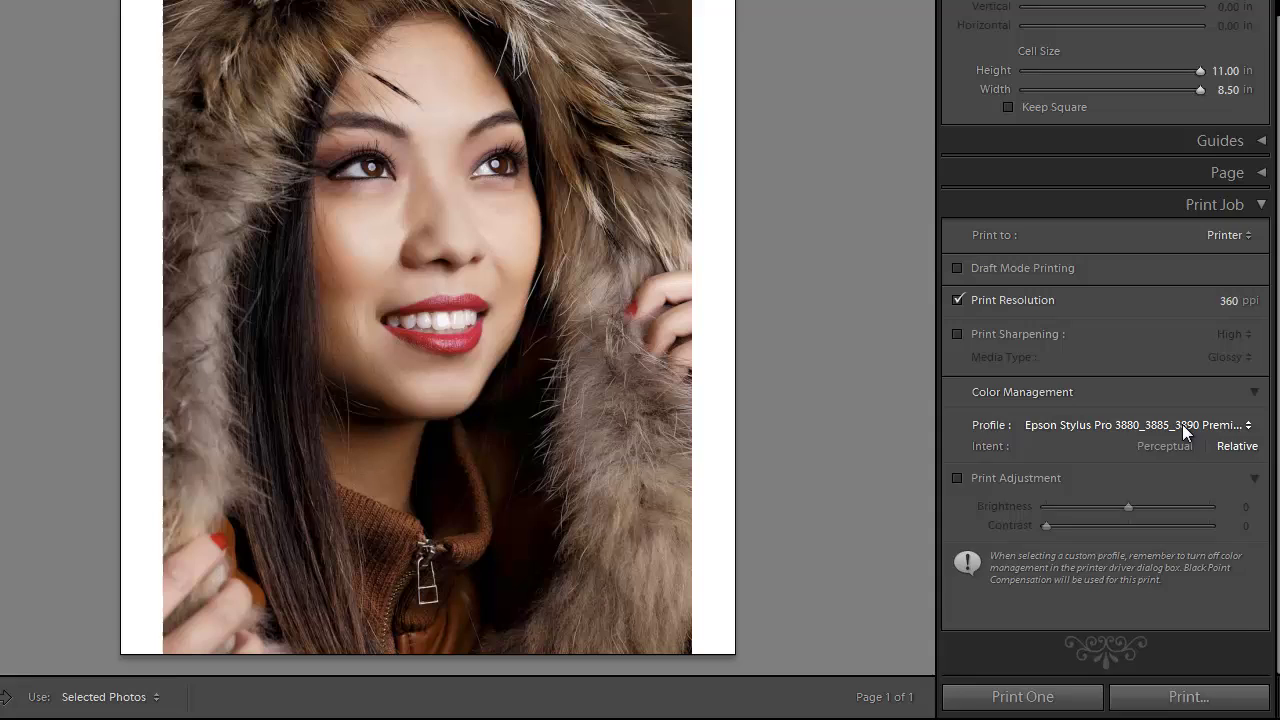
# Step: Choose the Epson Stylus Pro 4900_4910 PremiumLusterPhotoPaper profile and print one copy on the Epson Stylus Pro 4900 (Networked)
pyautogui.click(1182, 424)
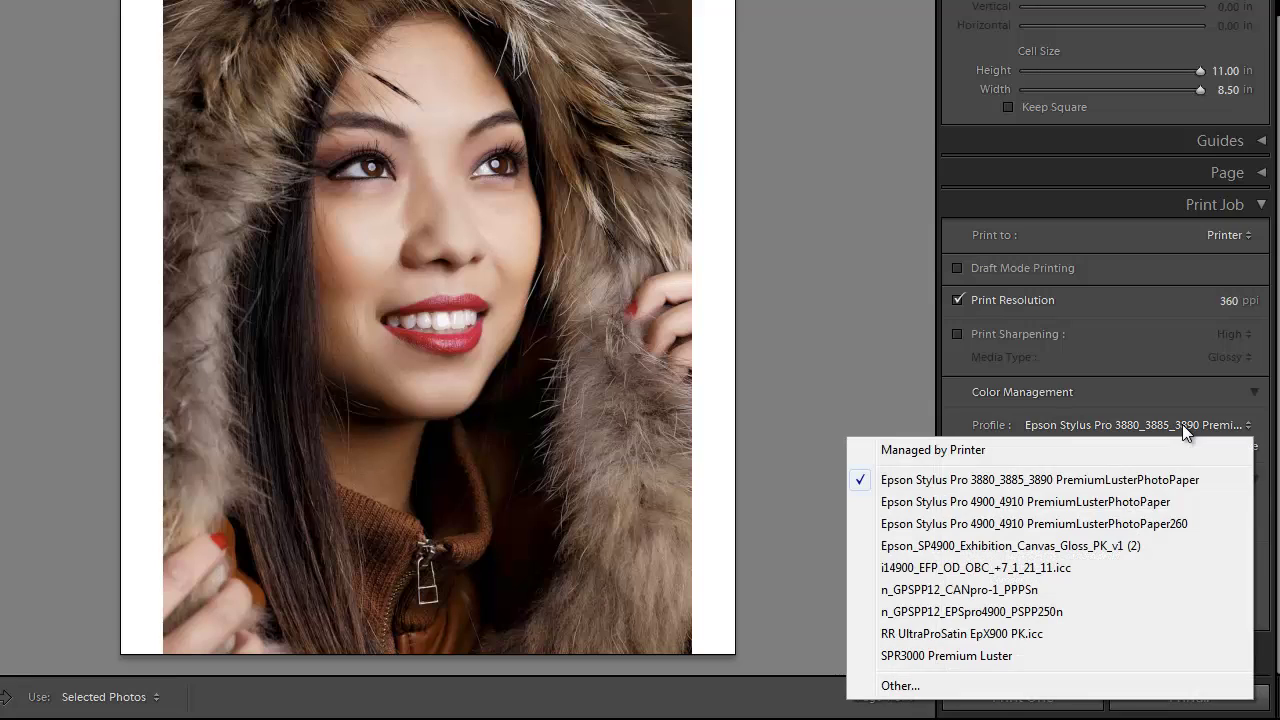
pyautogui.click(1100, 511)
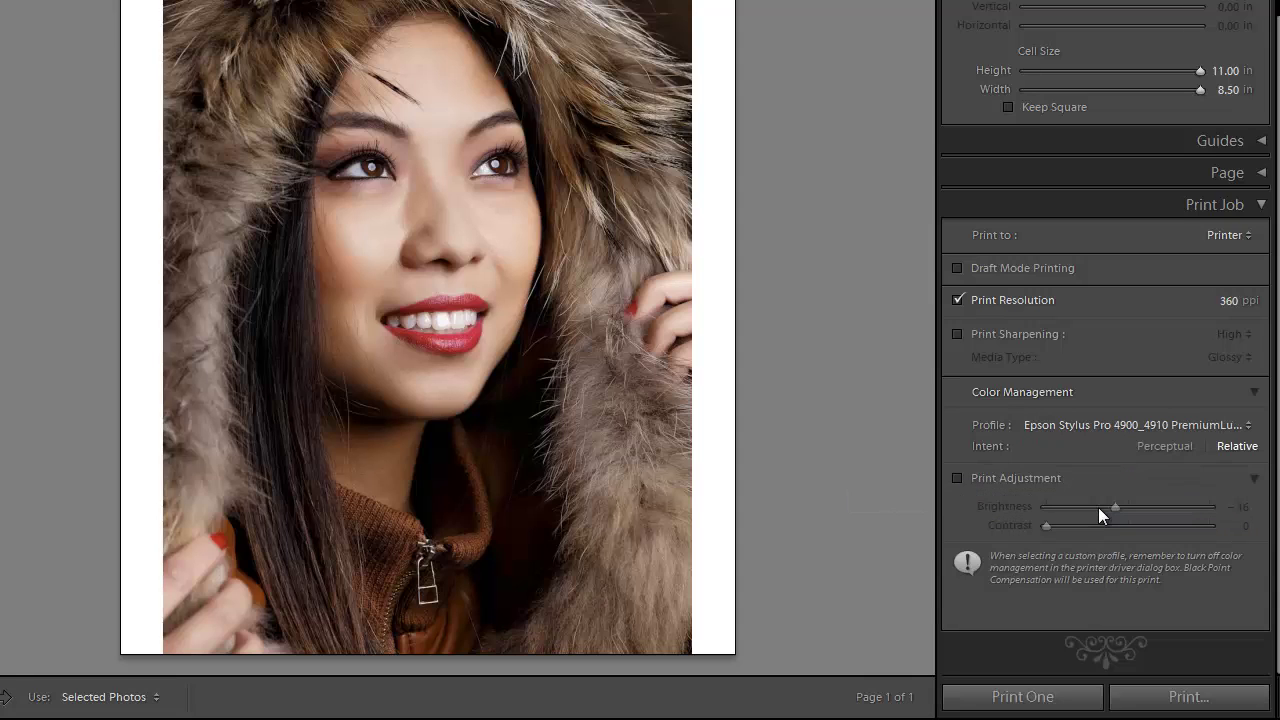
pyautogui.click(1141, 699)
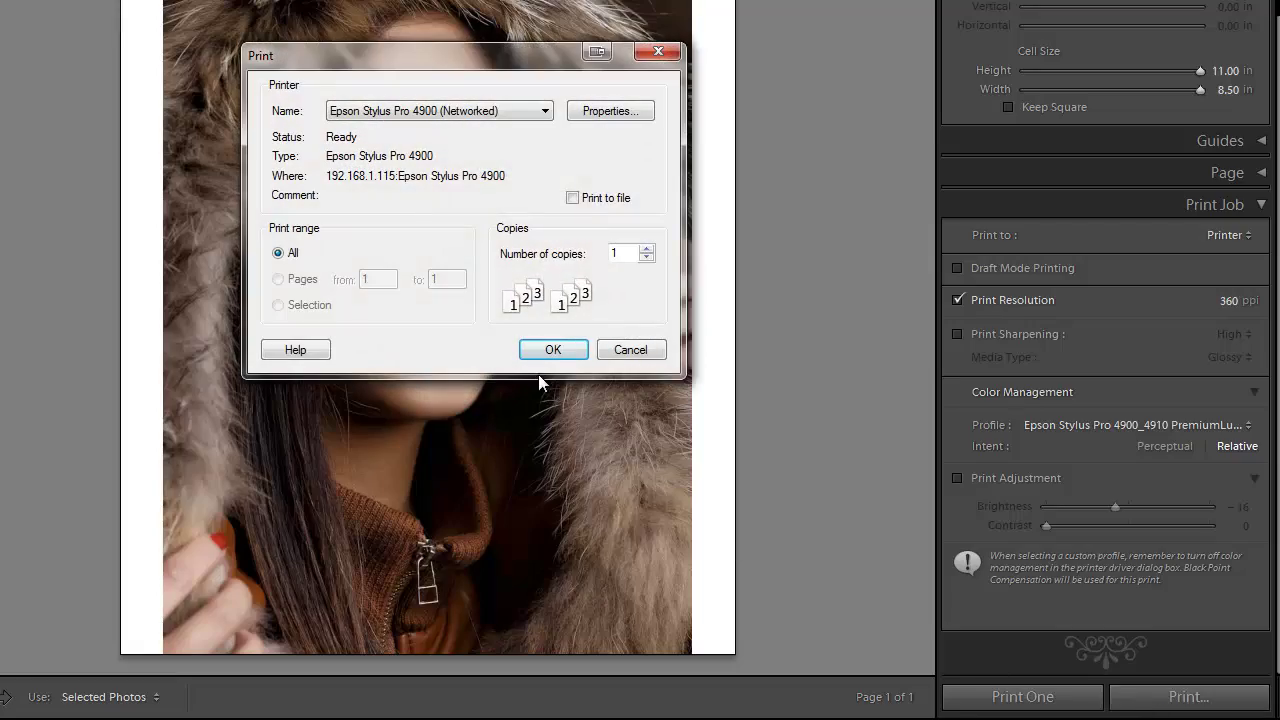
pyautogui.click(553, 350)
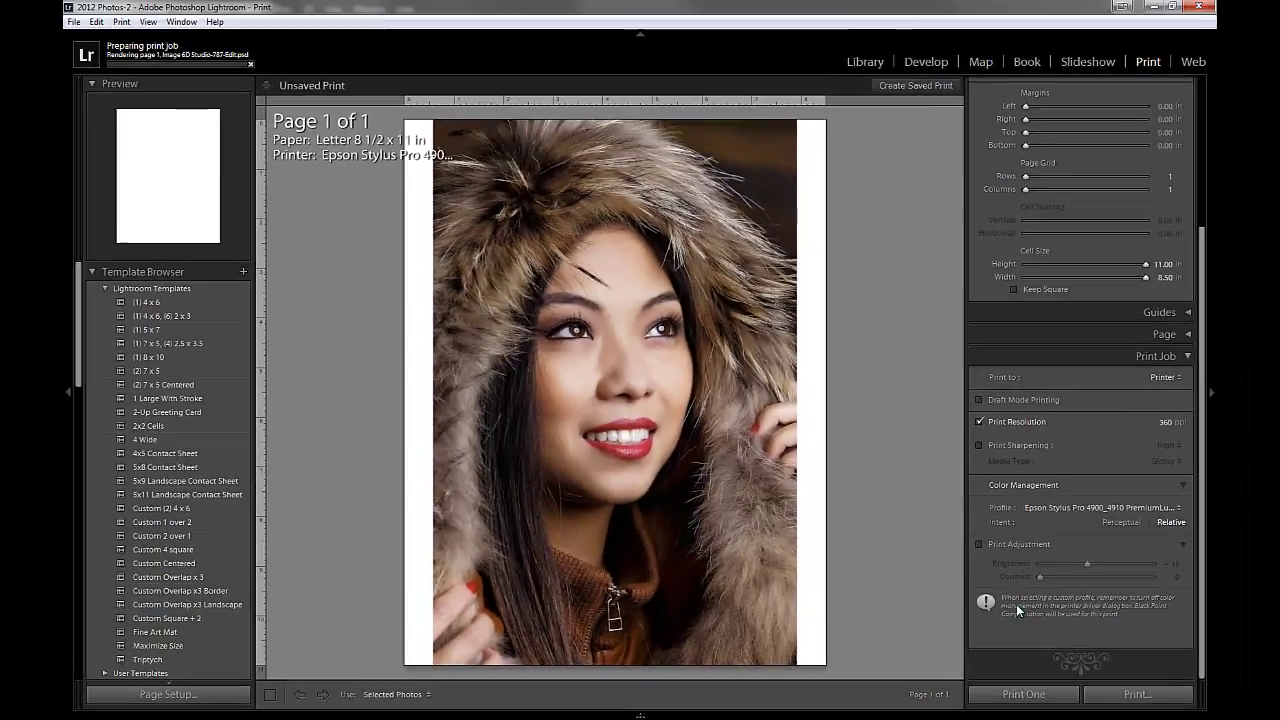